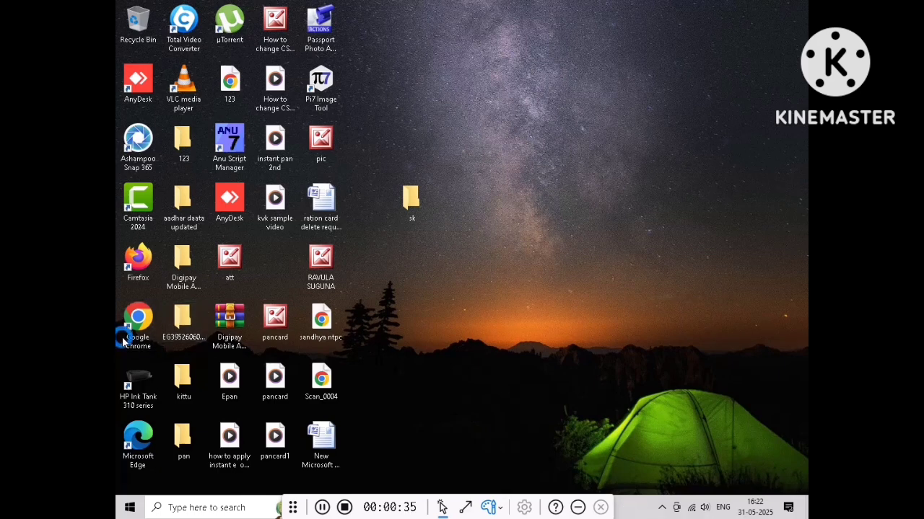
Launch Google Chrome with the second profile and maximize the window.
left_click(144, 325)
double_click(144, 324)
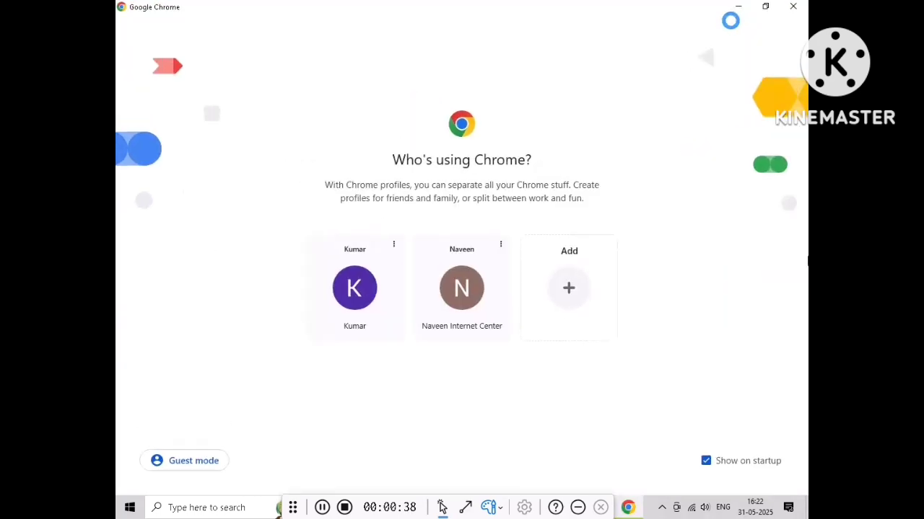
left_click(445, 291)
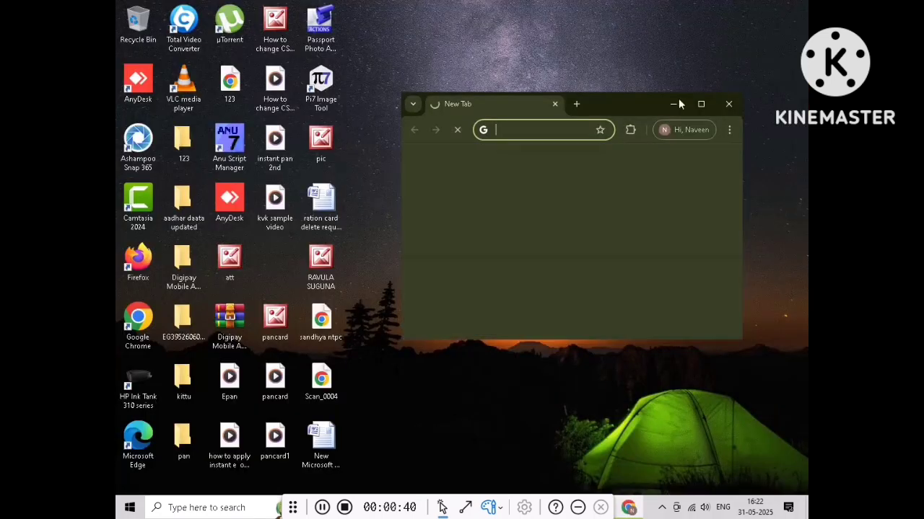
left_click(702, 103)
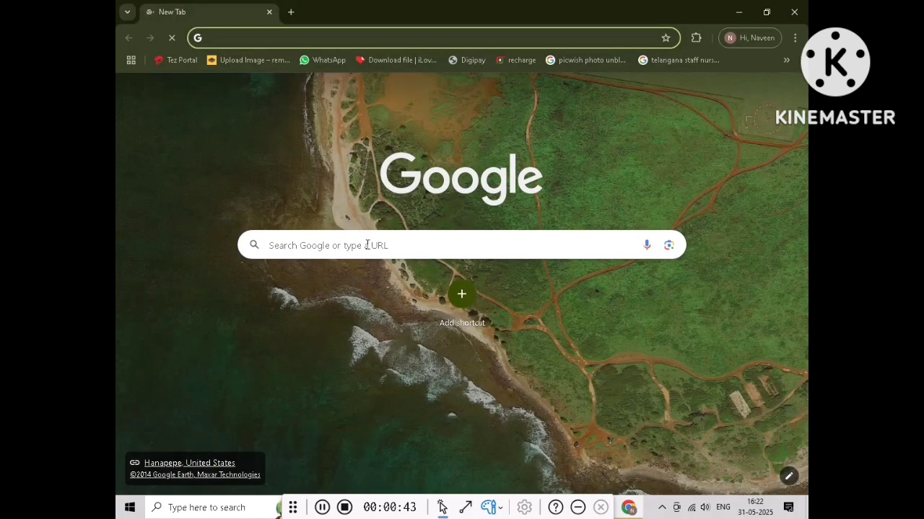
Search Google for 'reflectu' and open the Pan Card Photo & Signature Resizer result.
left_click(367, 245)
type("reflectu")
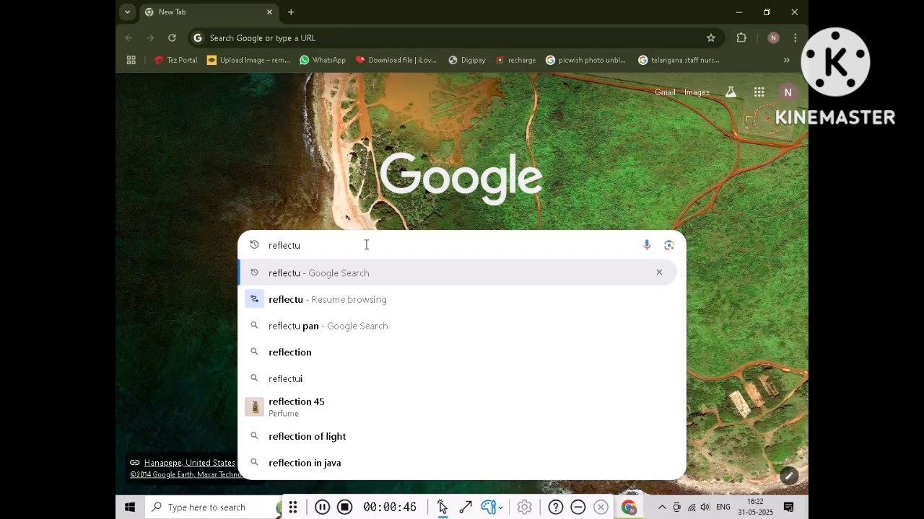
key("Return")
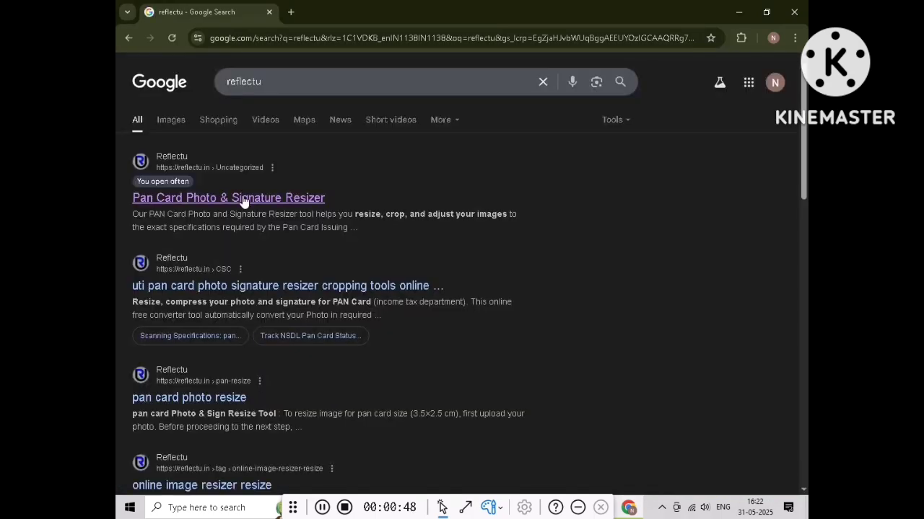
left_click(244, 199)
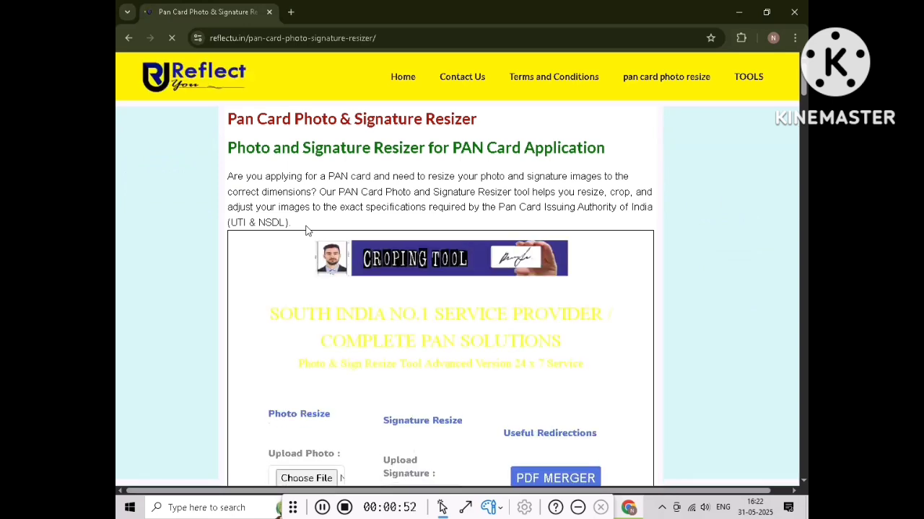
Upload Desktop\sk\pic (4) as the photo and download the resized photo.
scroll(351, 275, "down", 3)
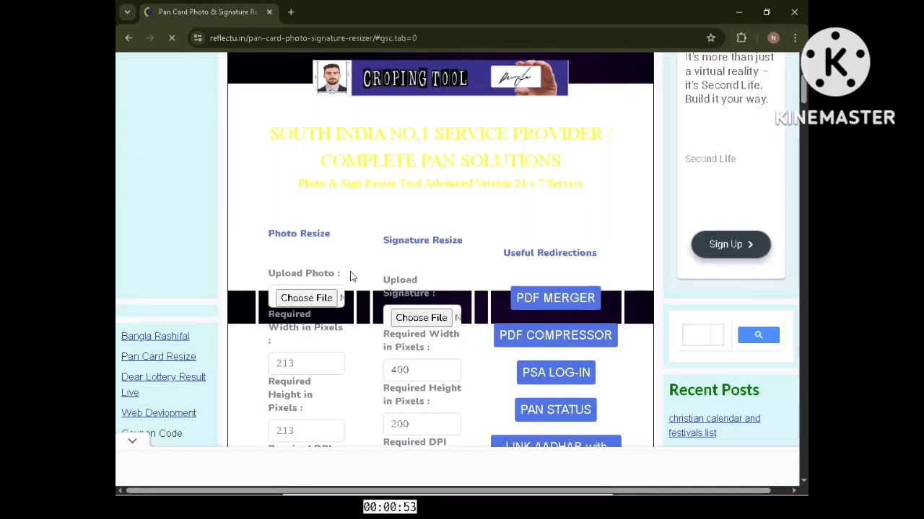
scroll(339, 274, "down", 1)
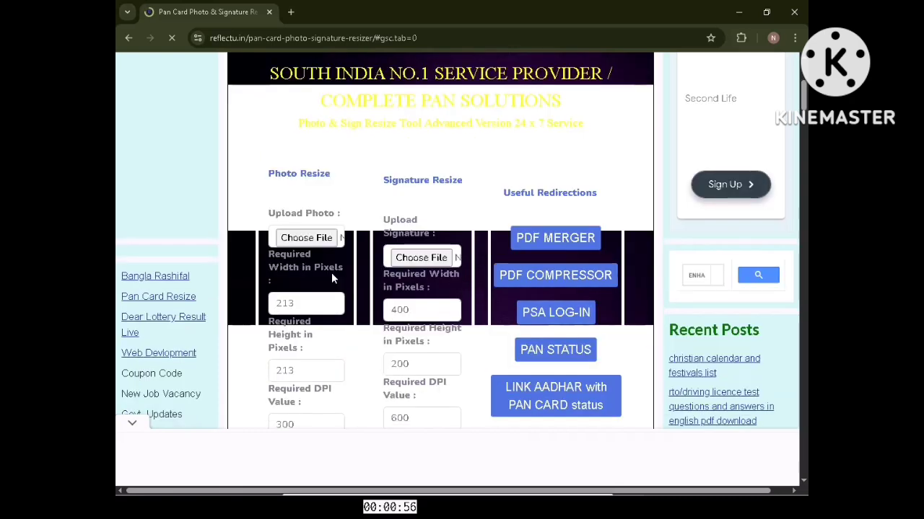
left_click(308, 240)
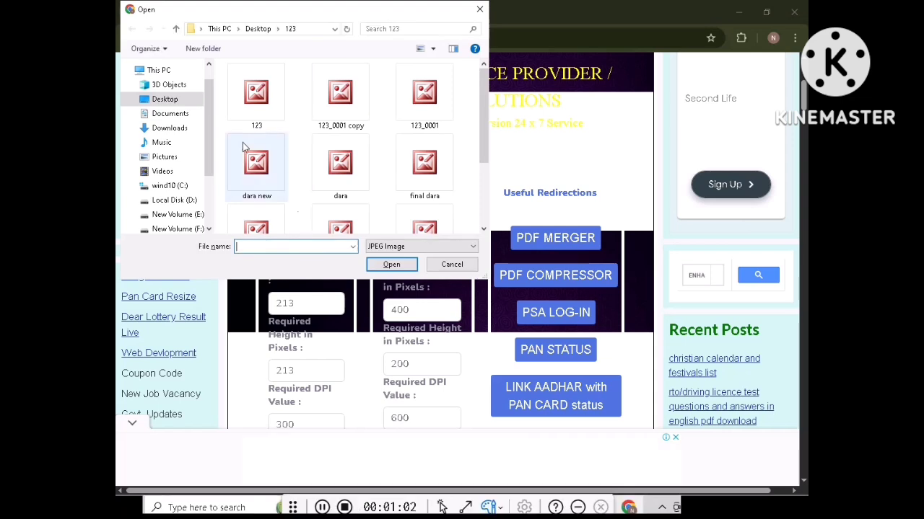
left_click(161, 98)
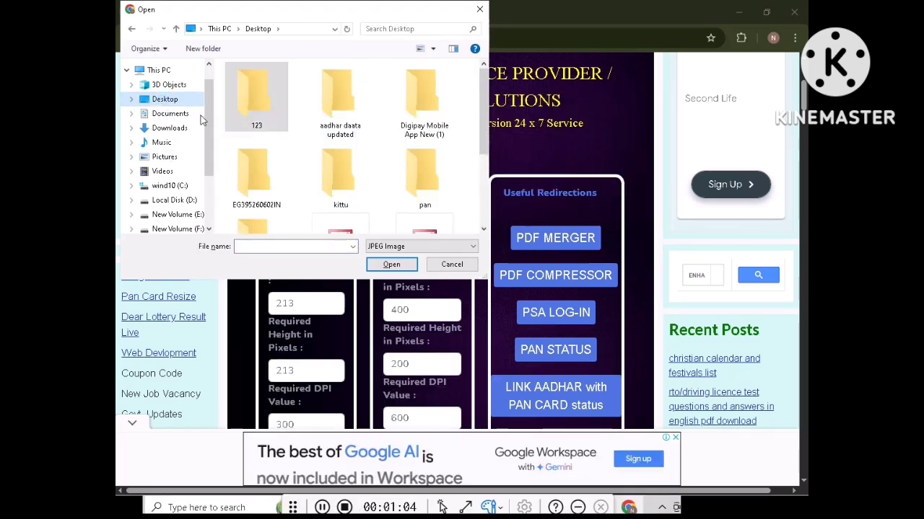
left_click_drag(483, 135, 484, 175)
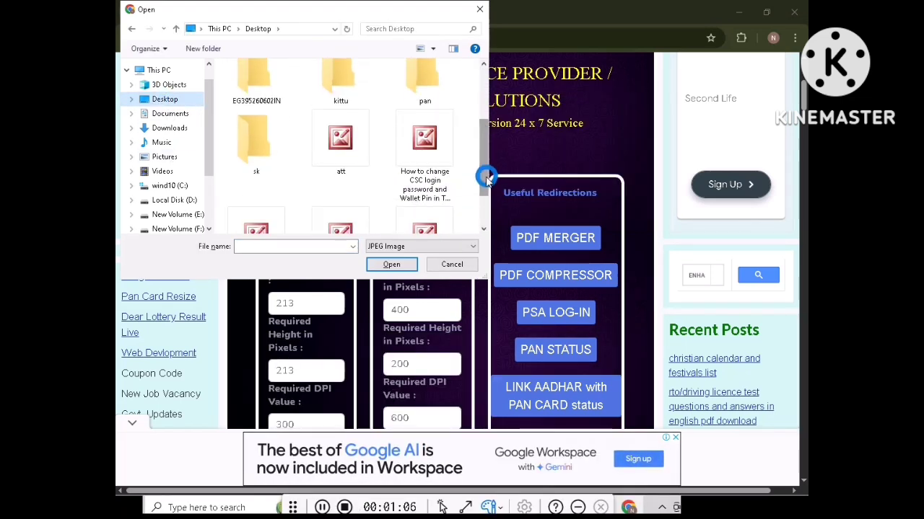
double_click(264, 150)
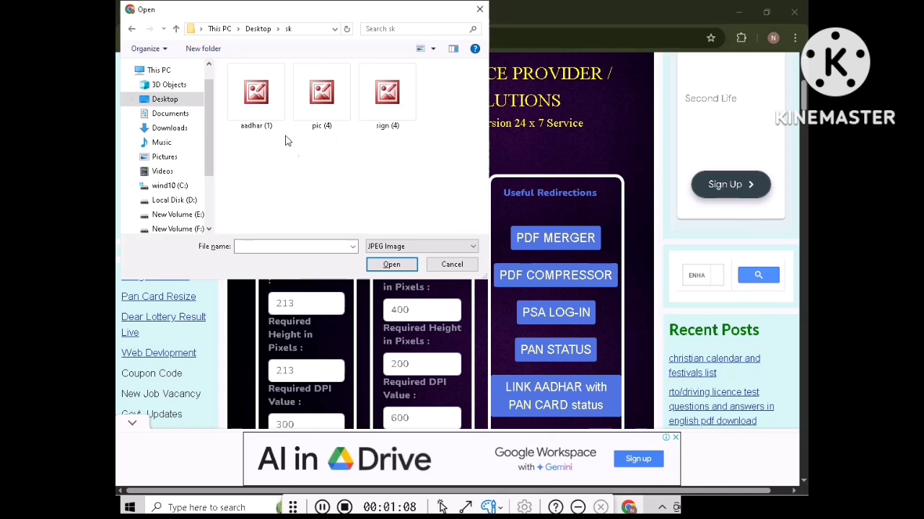
left_click(319, 120)
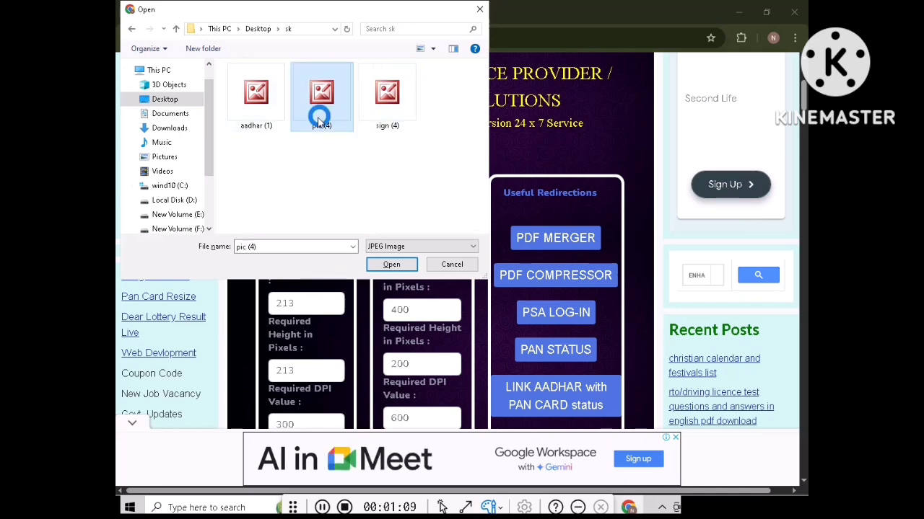
left_click(391, 265)
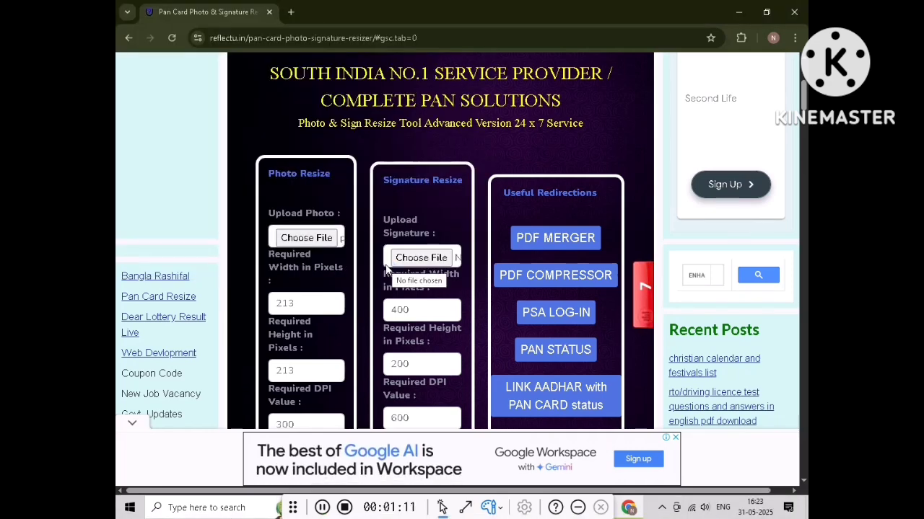
scroll(339, 282, "down", 2)
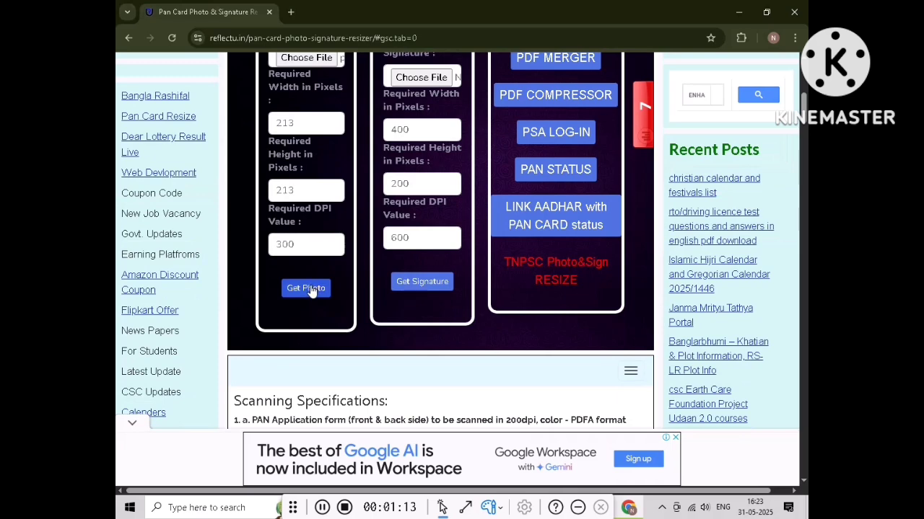
left_click(312, 288)
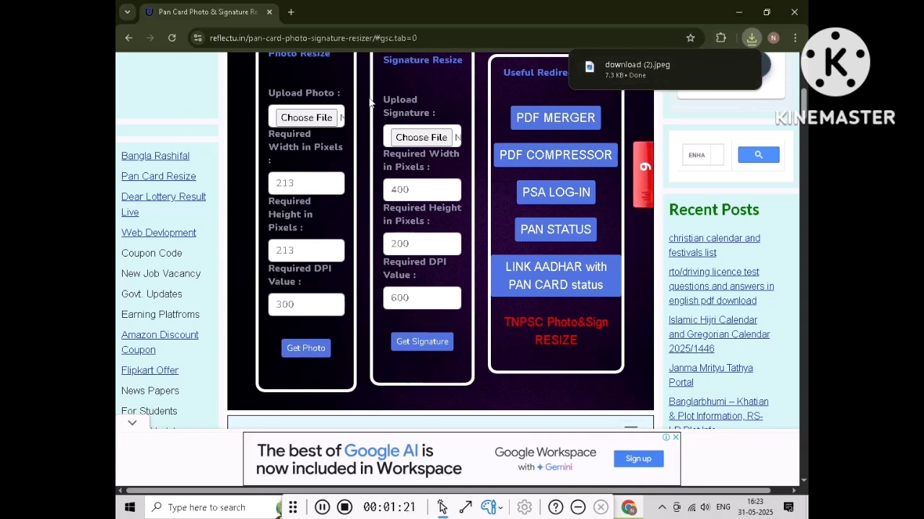
Upload sign (4) as the signature, download it resized, and check the downloads list.
left_click(416, 140)
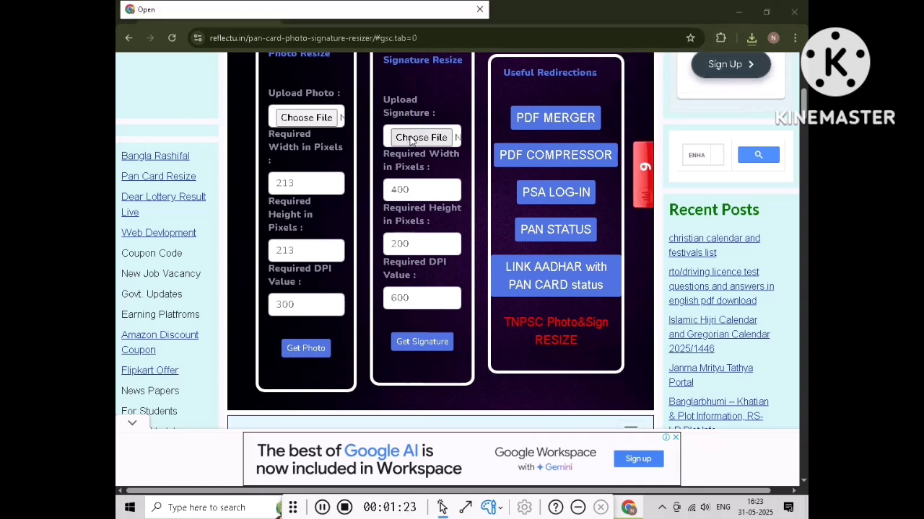
left_click(385, 97)
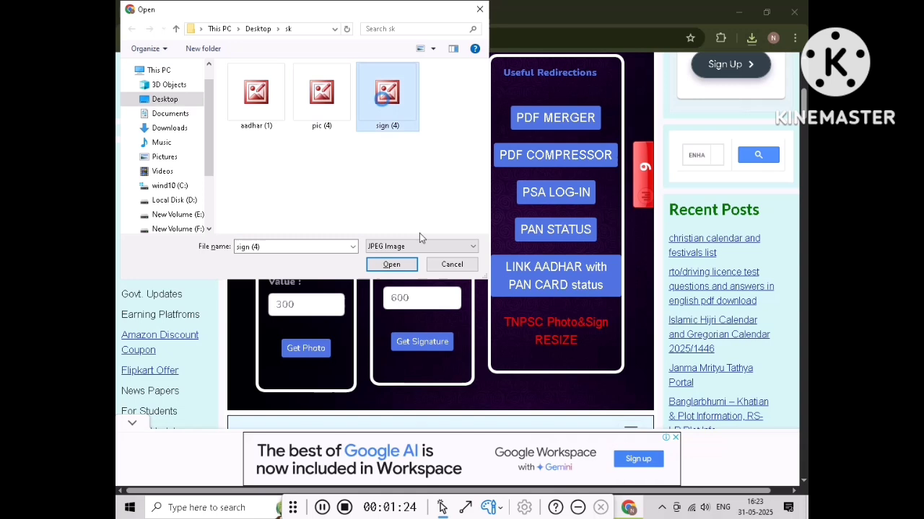
left_click(391, 264)
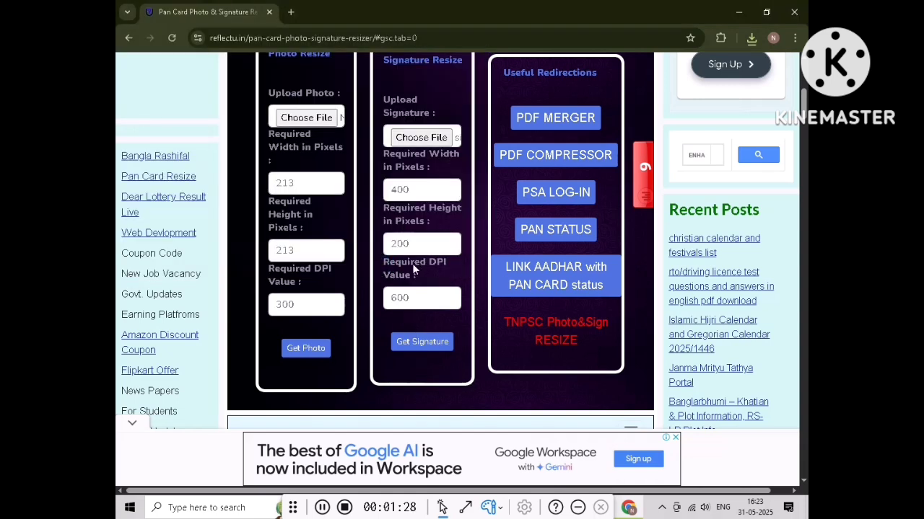
left_click(412, 342)
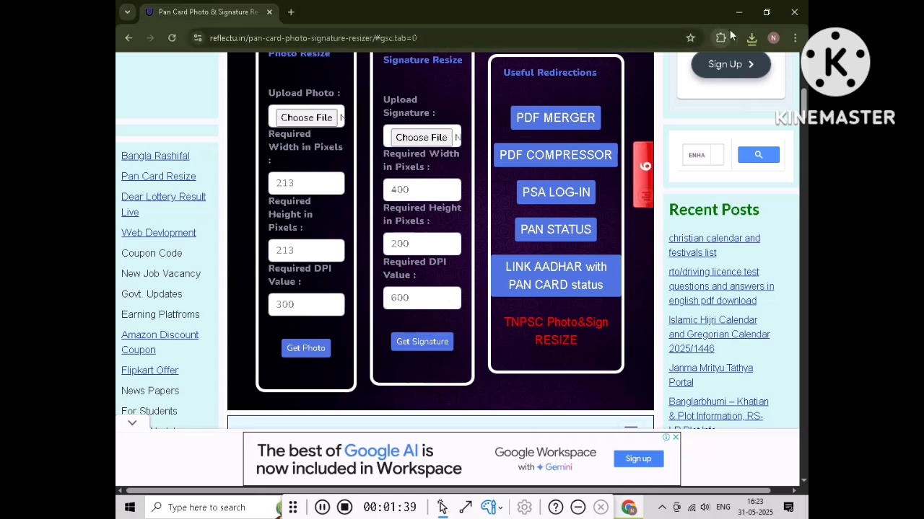
left_click(748, 37)
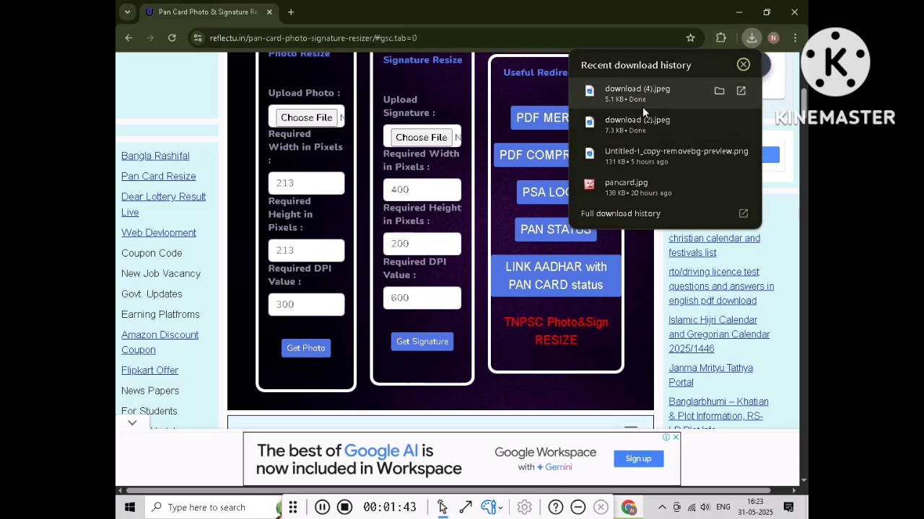
In a new tab, search 'jpg to pdf' and open the iLovePDF JPG to PDF result.
left_click(291, 12)
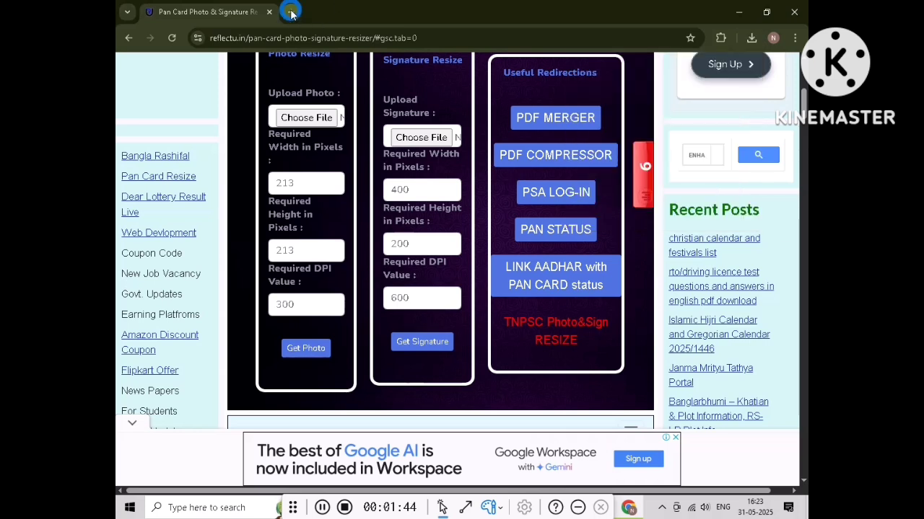
left_click(290, 13)
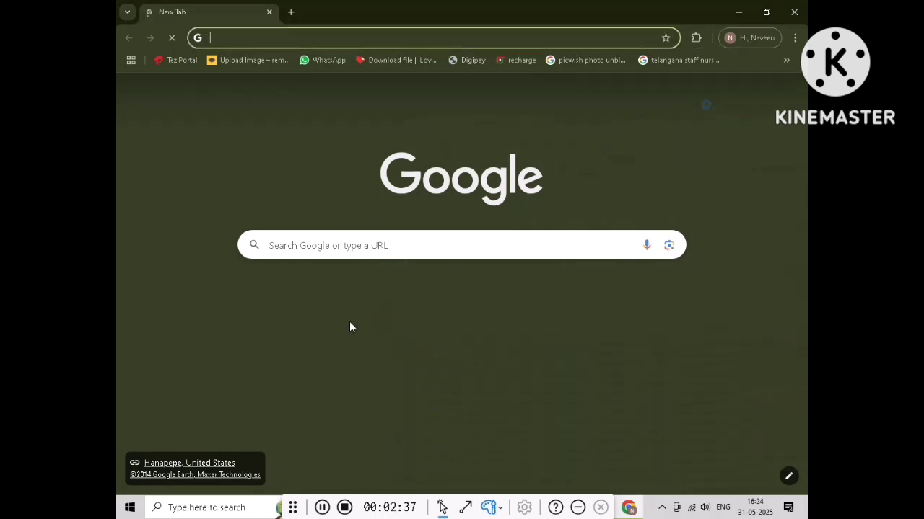
left_click(351, 245)
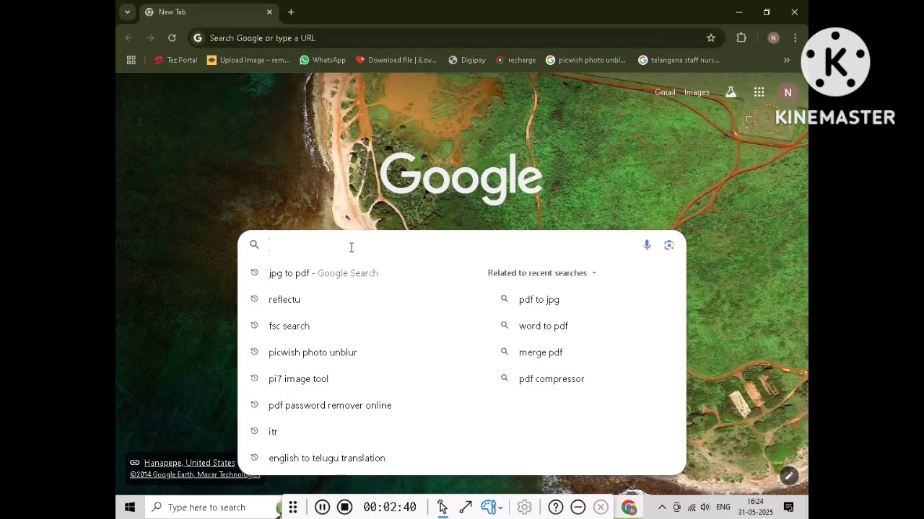
type("jpg to")
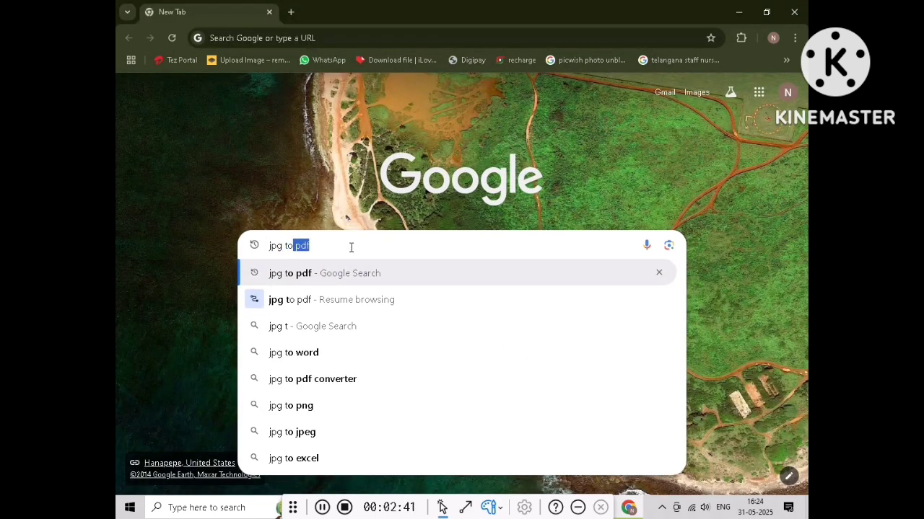
type(" pdf")
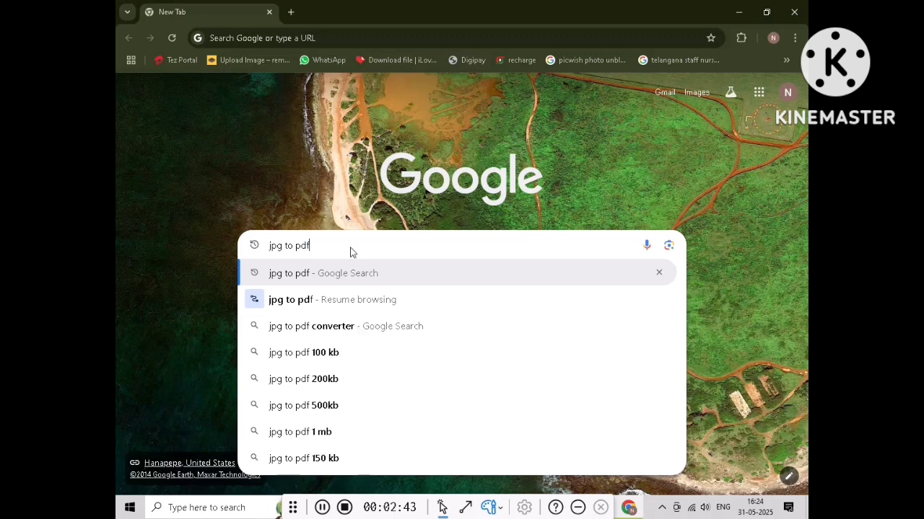
key("Return")
left_click(310, 201)
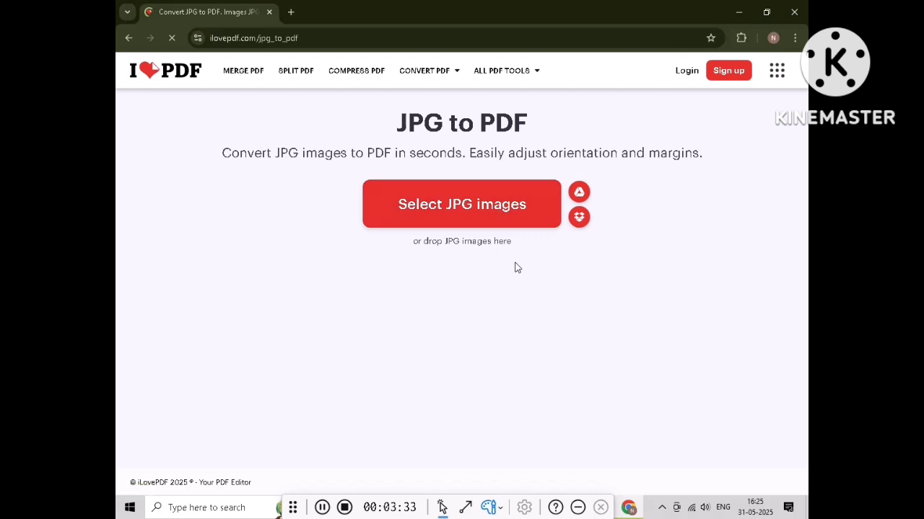
Convert the aadhar (1) image to PDF in iLovePDF and download aadhar (1) (1).pdf.
left_click(478, 208)
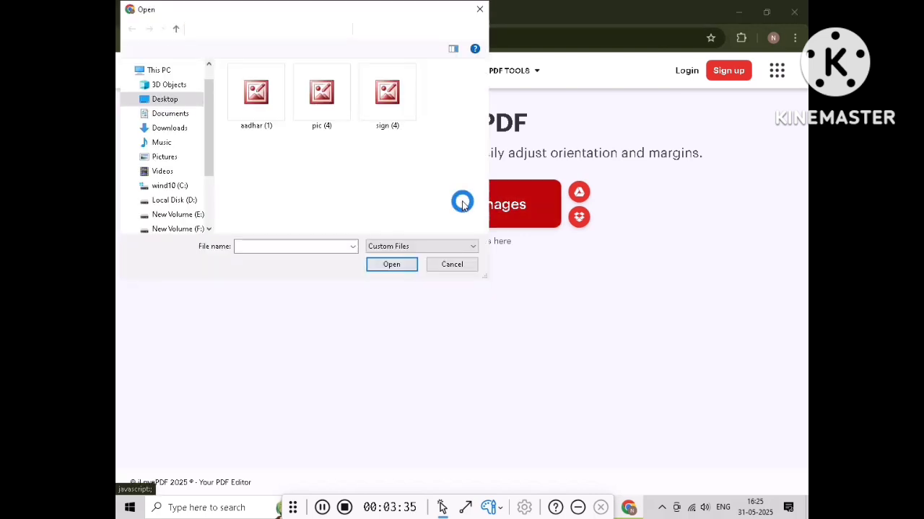
left_click(258, 108)
left_click(389, 265)
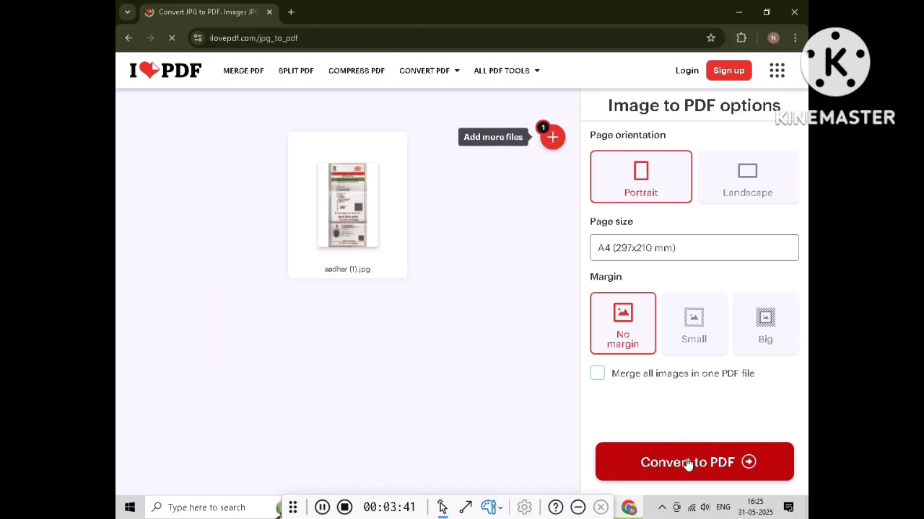
left_click(688, 463)
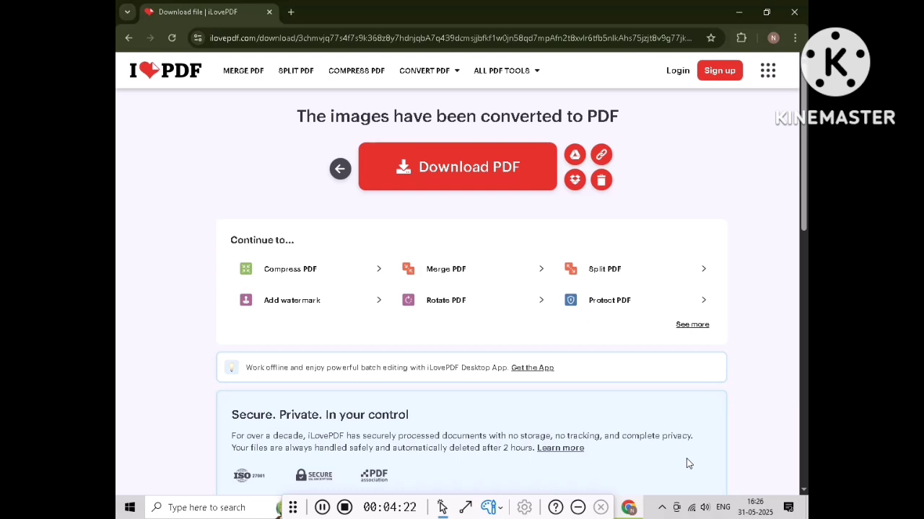
left_click(456, 172)
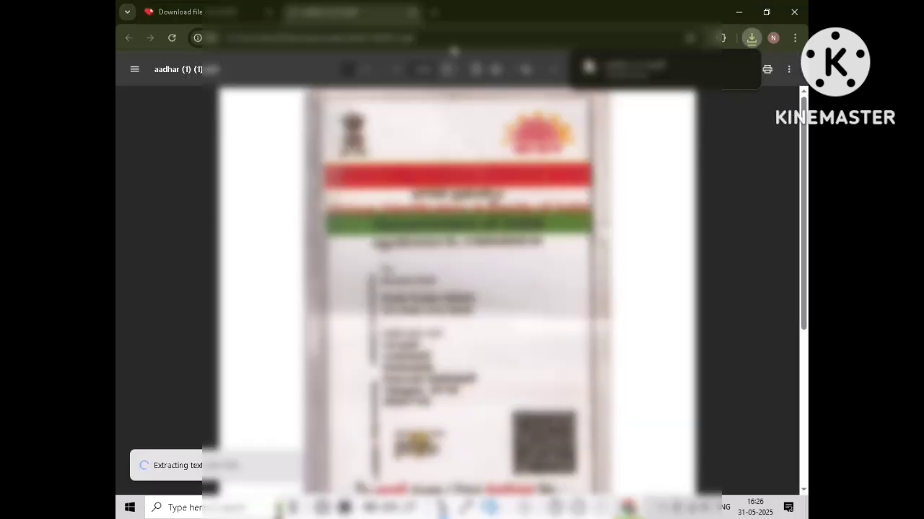
In a new tab, search 'pdf size reducer' and open iLovePDF's Compress PDF result.
left_click(433, 11)
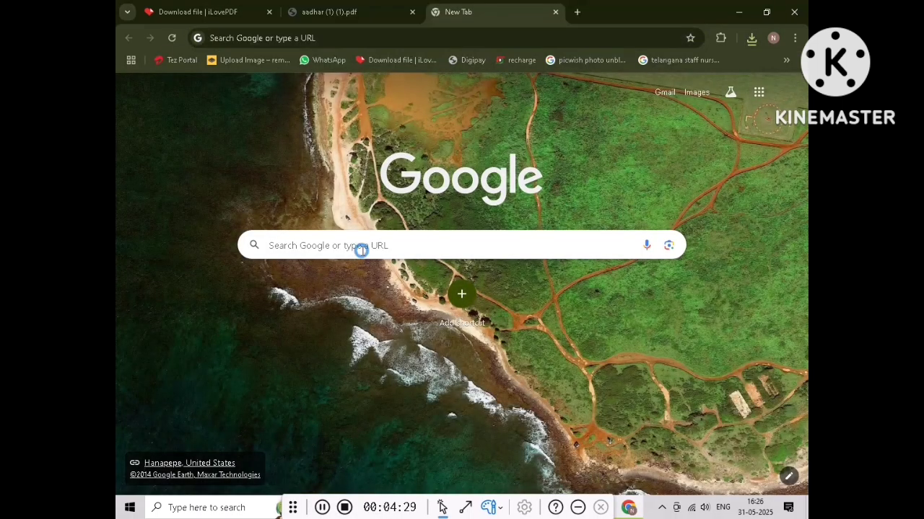
left_click(362, 250)
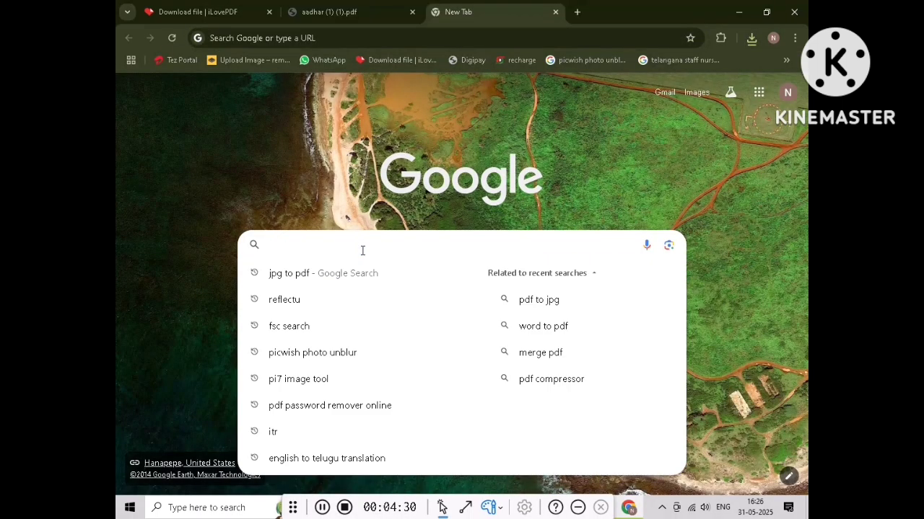
type("pdf")
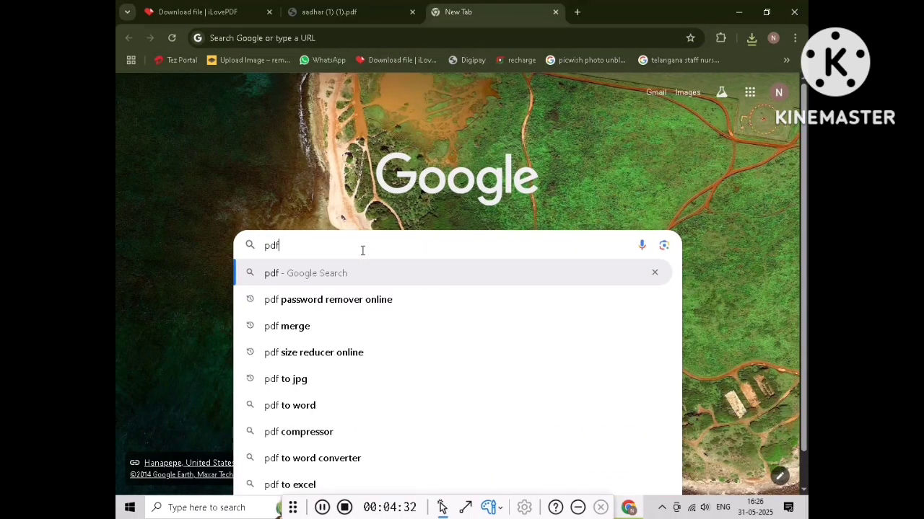
type(" size")
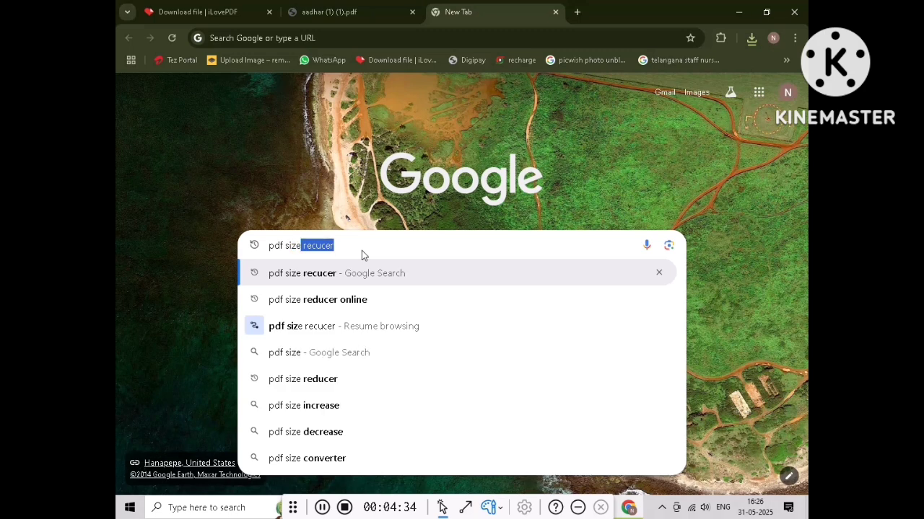
type(" reducer")
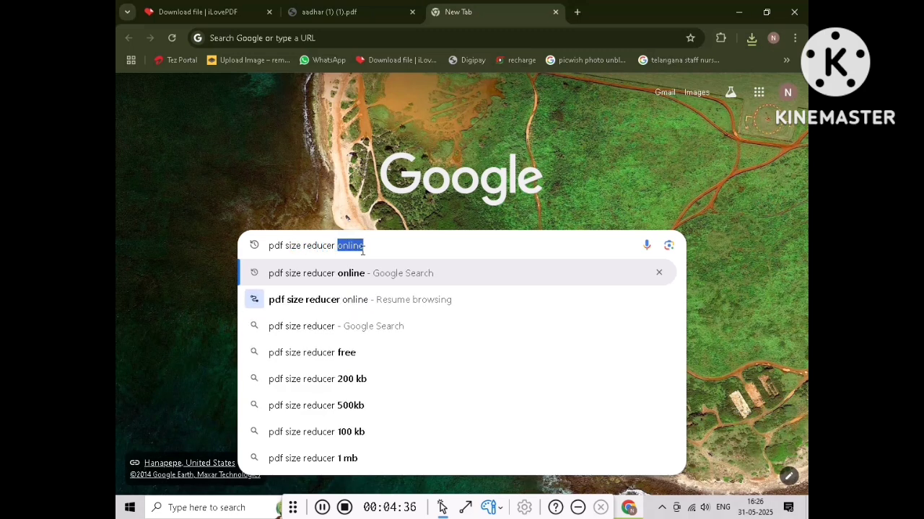
key("Return")
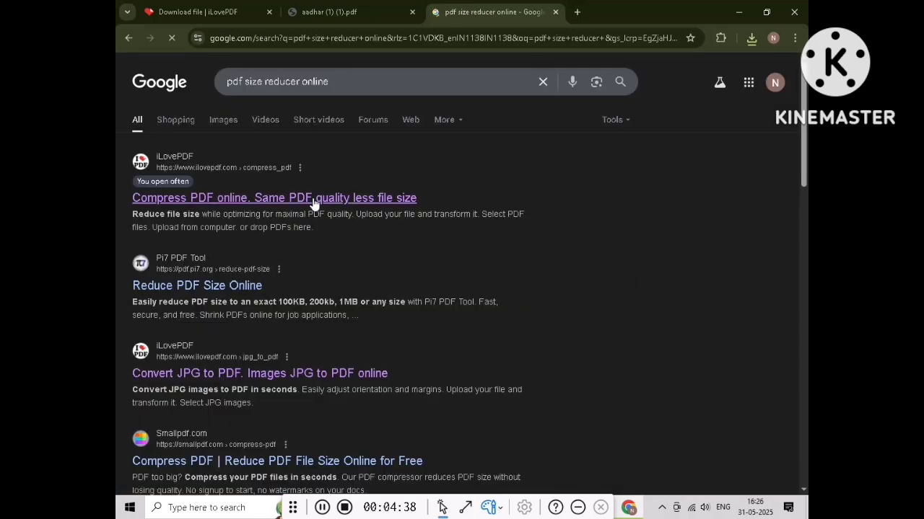
left_click(311, 198)
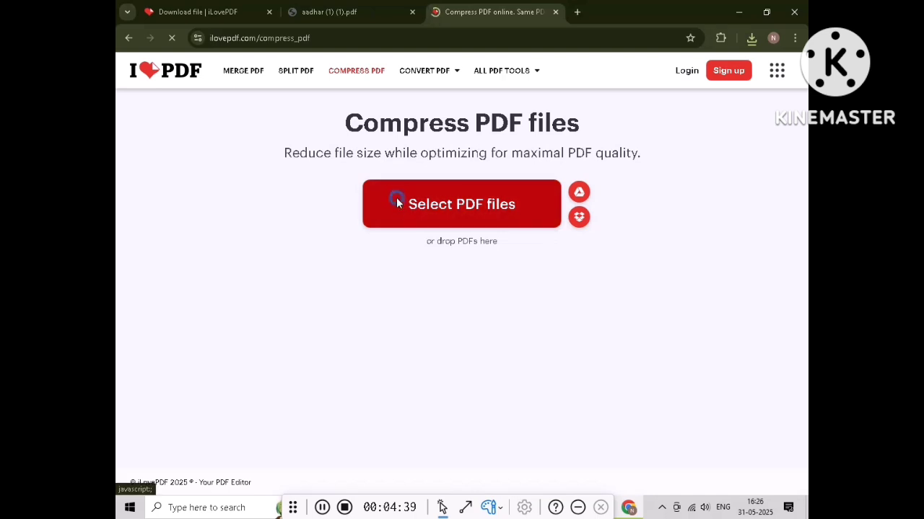
Compress aadhar (1) (1).pdf from Downloads and download aadhar (1) (1)_compressed.pdf.
left_click(397, 207)
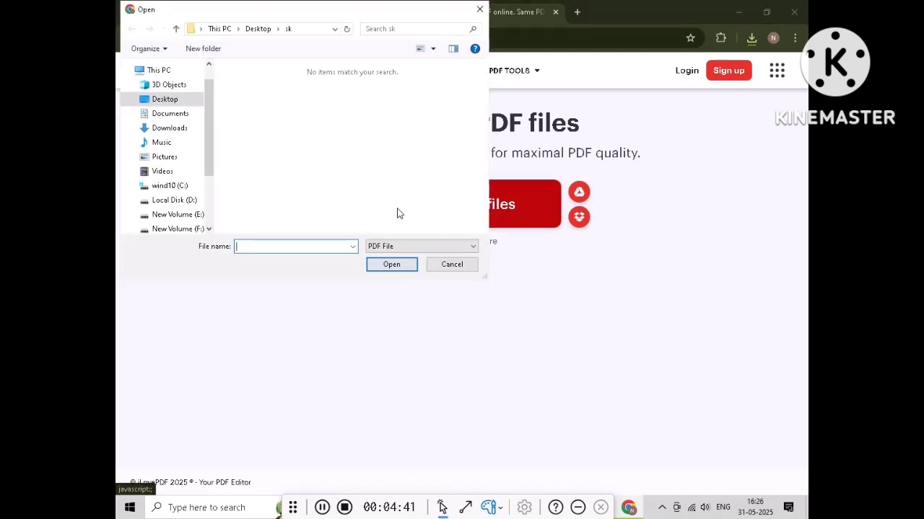
left_click(169, 128)
left_click(260, 122)
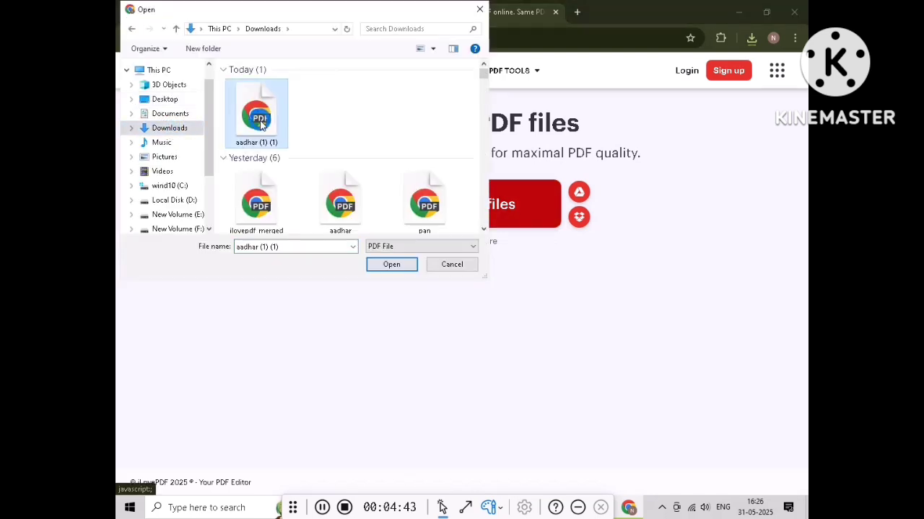
left_click(391, 267)
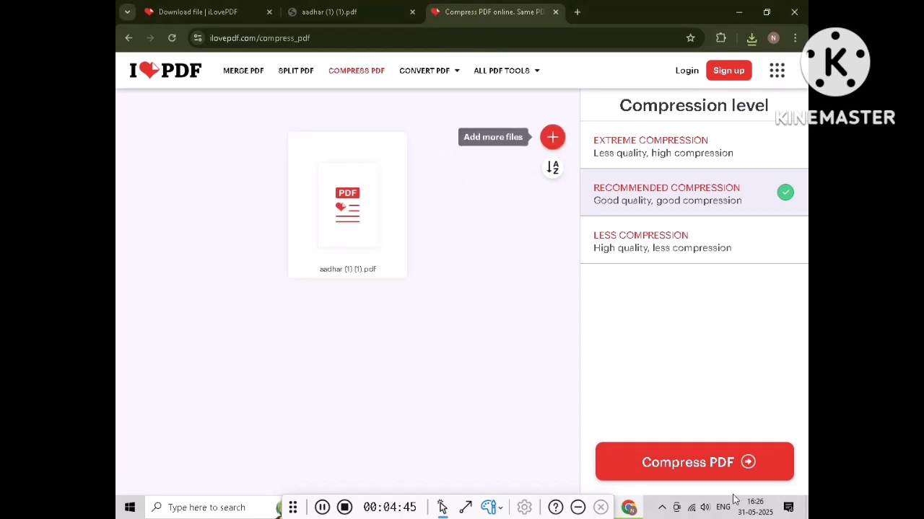
left_click(683, 458)
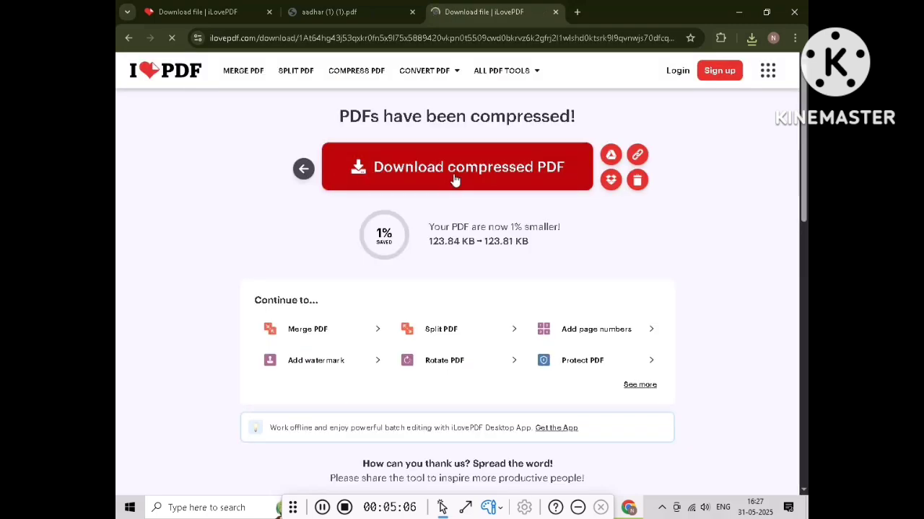
left_click(453, 177)
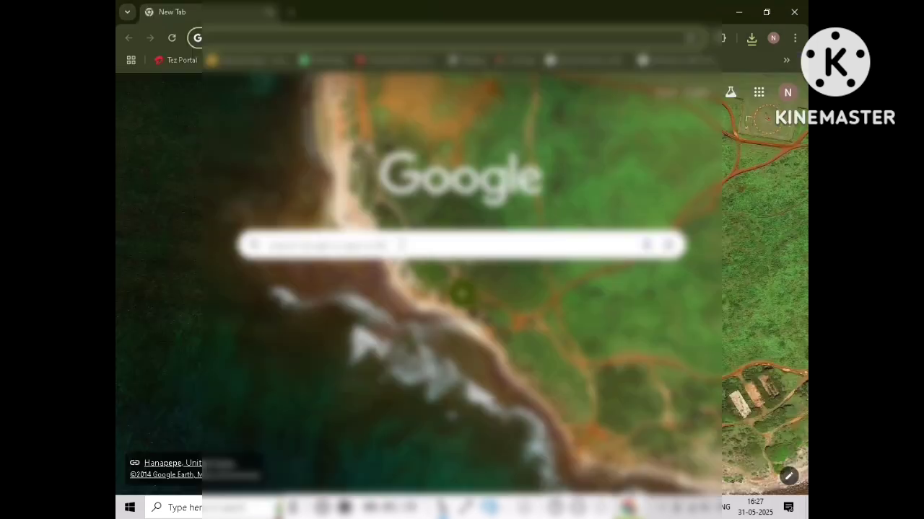
Search 'csc vle login' and open the Digital Seva login page.
left_click(400, 244)
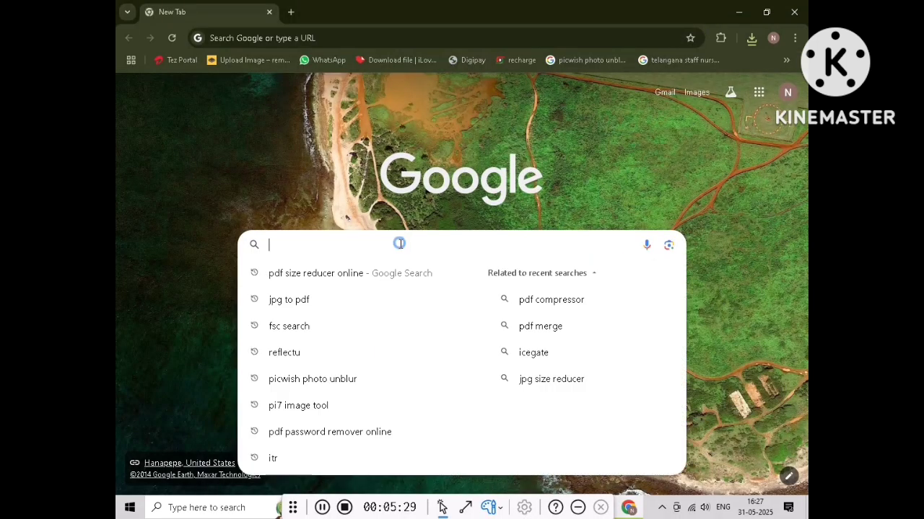
type("csc v")
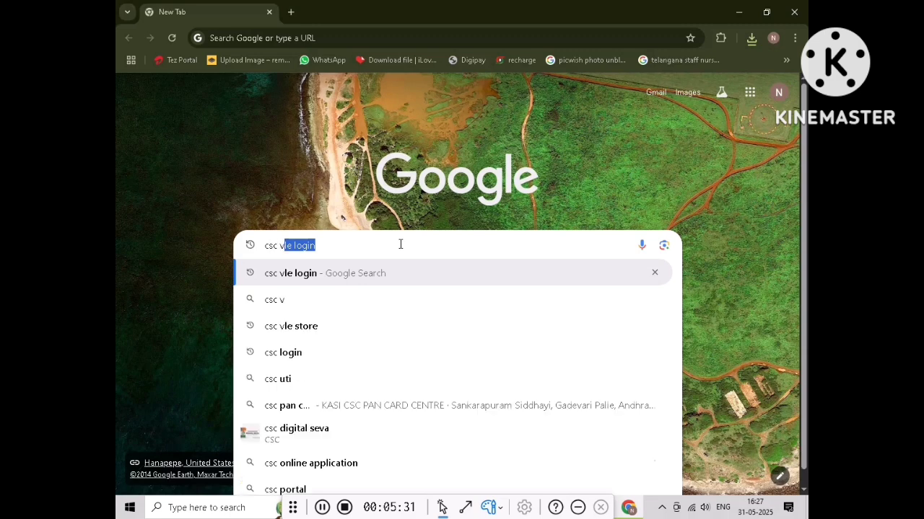
type("le login")
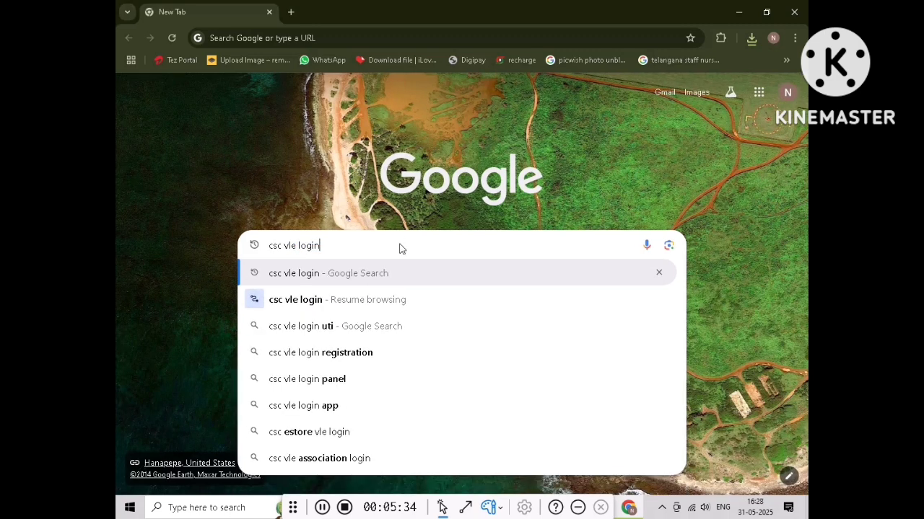
key("Return")
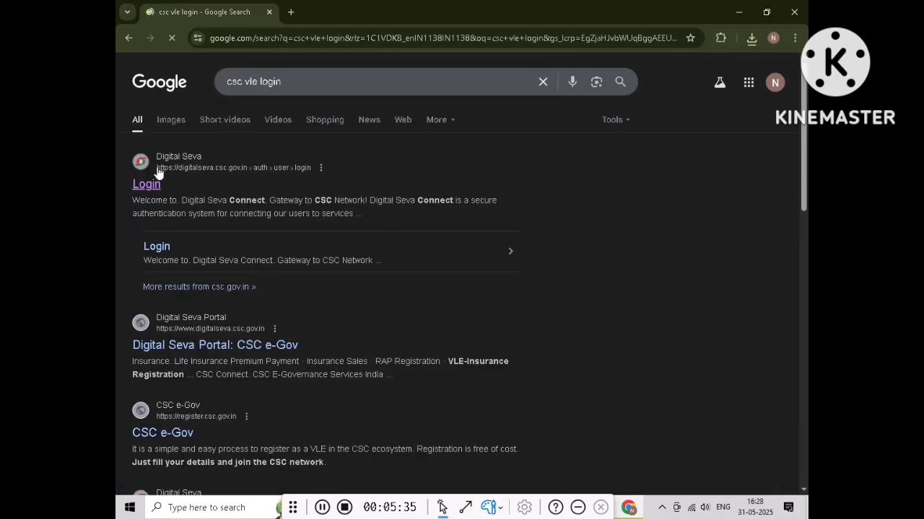
left_click(147, 185)
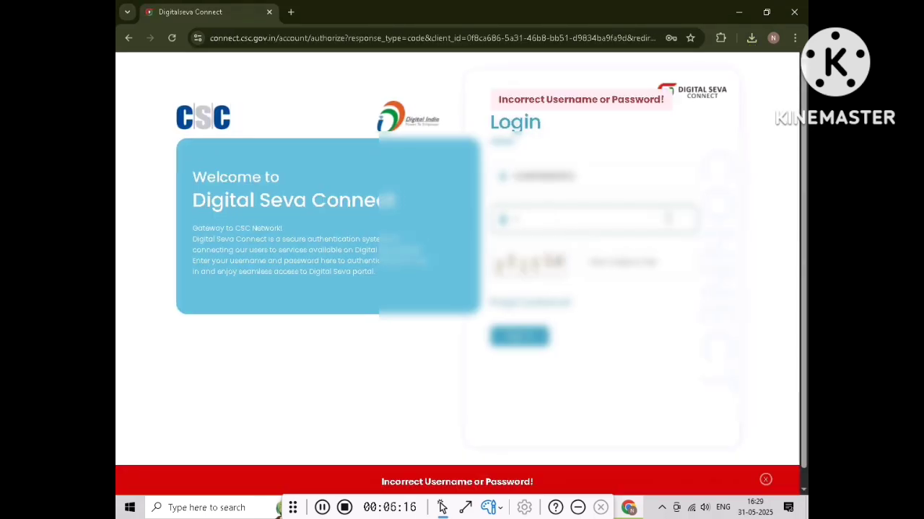
Sign in with the account credentials and captcha, declining to save the password.
type("••")
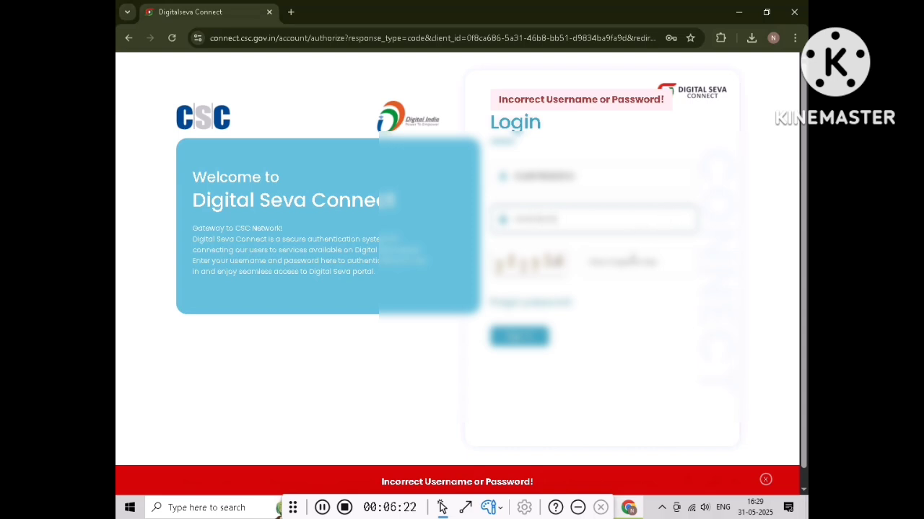
left_click(628, 258)
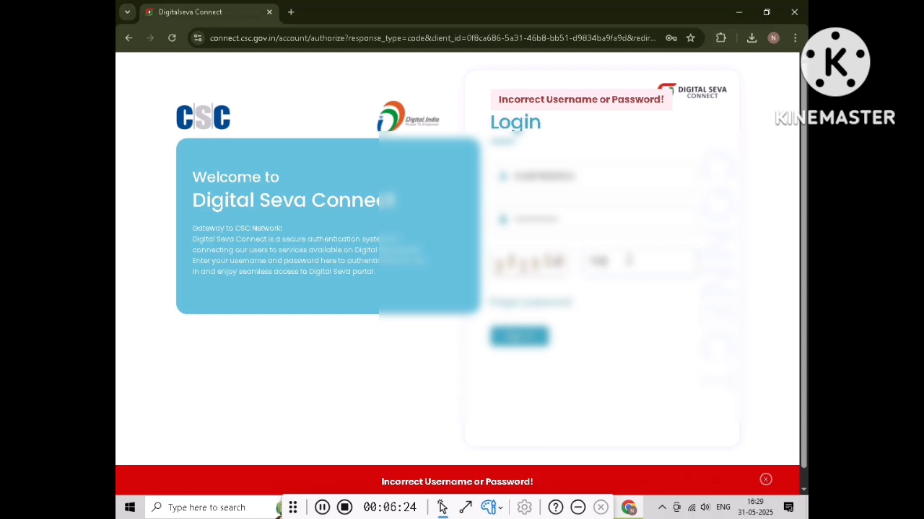
right_click(627, 260)
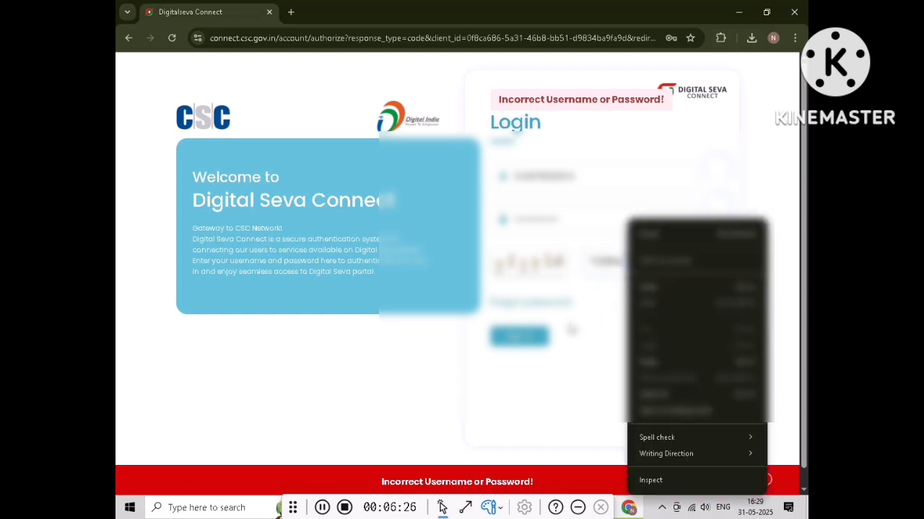
left_click(527, 343)
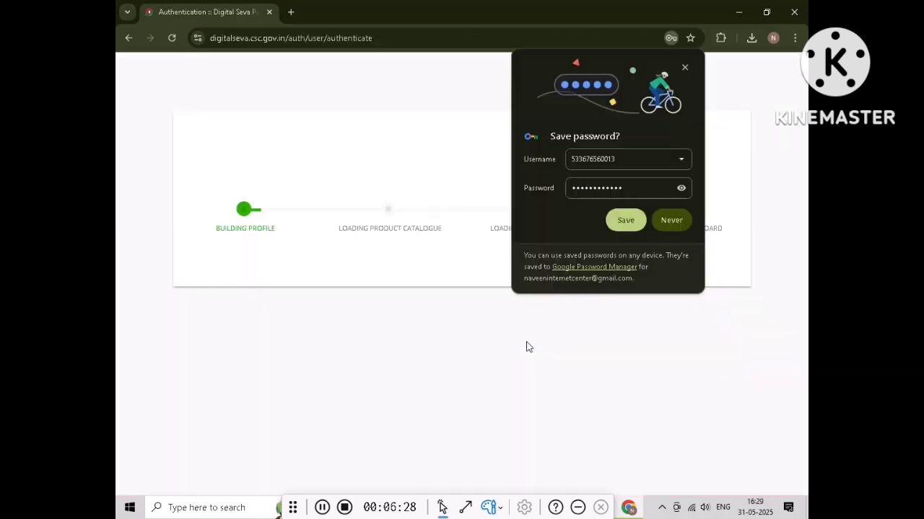
left_click(681, 222)
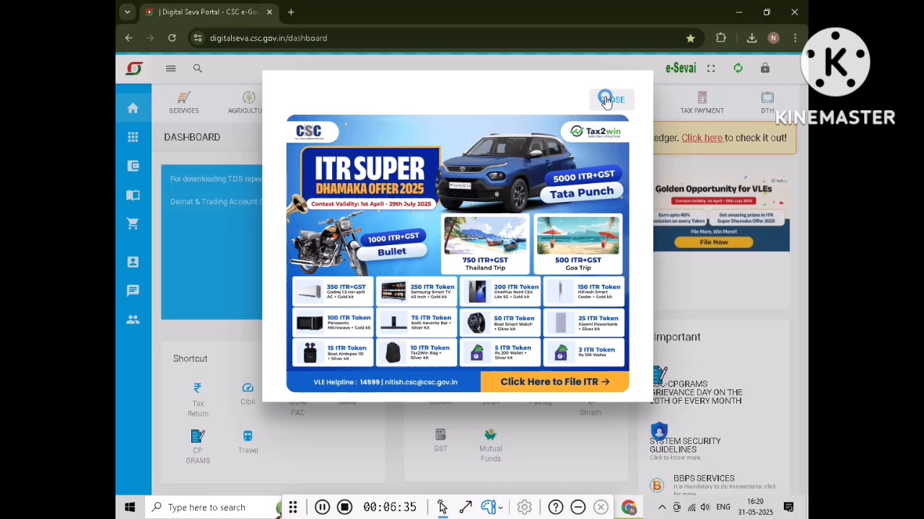
Dismiss the popup, search the portal for 'nsdl', and launch NSDL PAN Services.
left_click(610, 99)
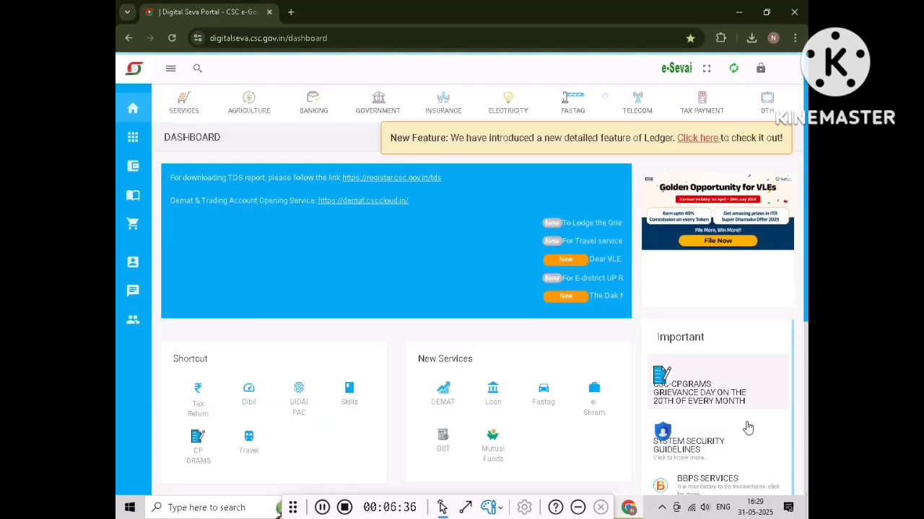
left_click(197, 67)
type("nsdl")
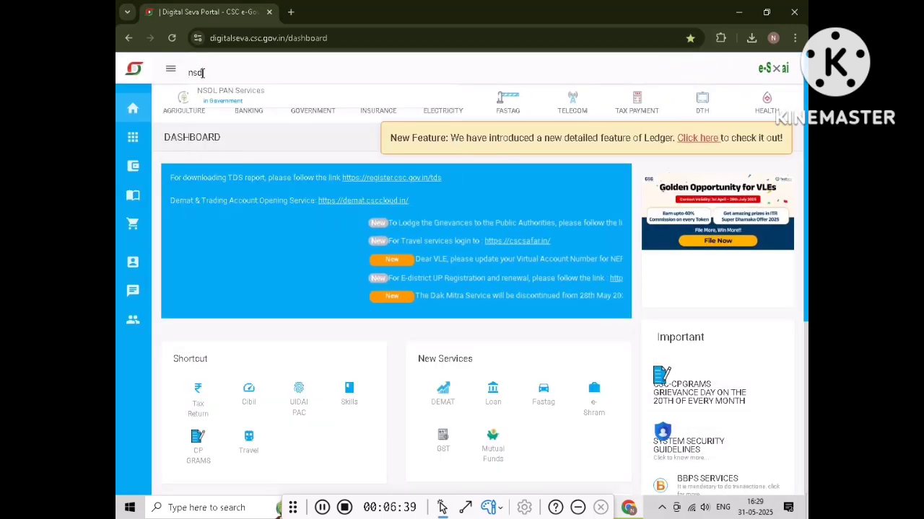
key("Return")
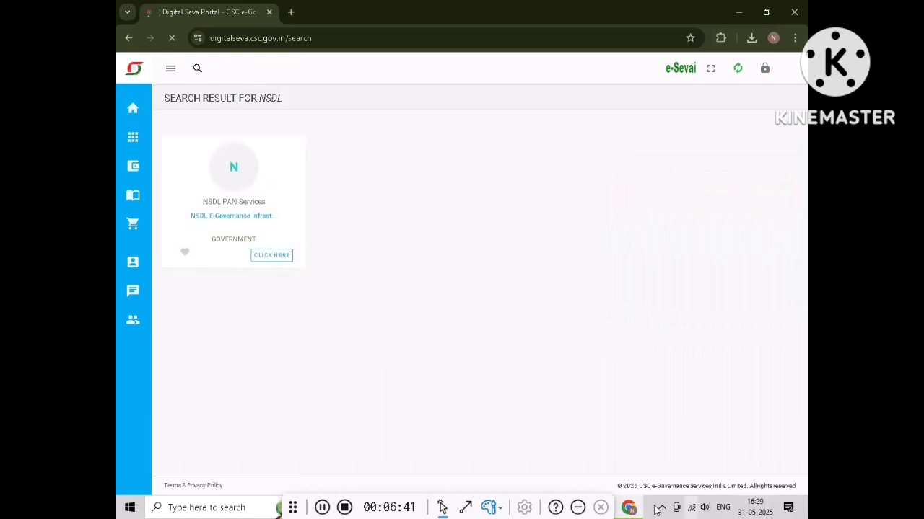
left_click(261, 291)
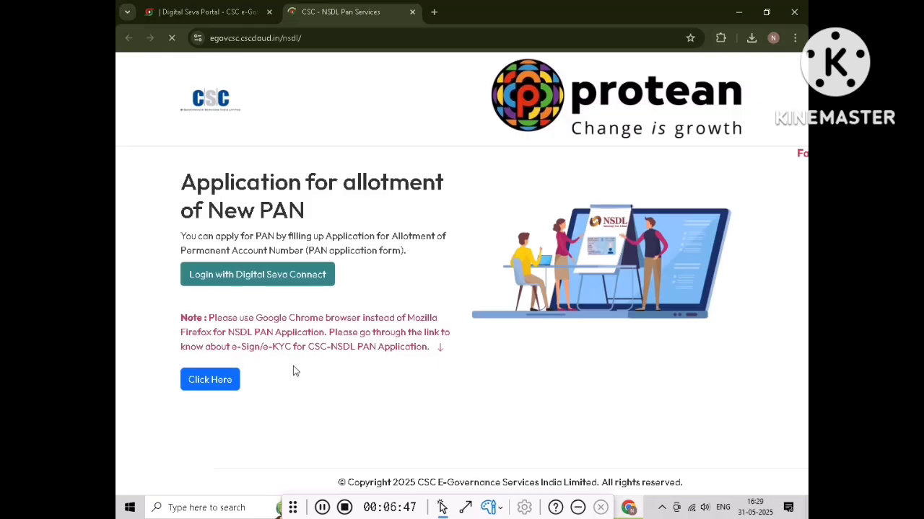
Log in with Digital Seva Connect and start a New Application.
left_click(253, 274)
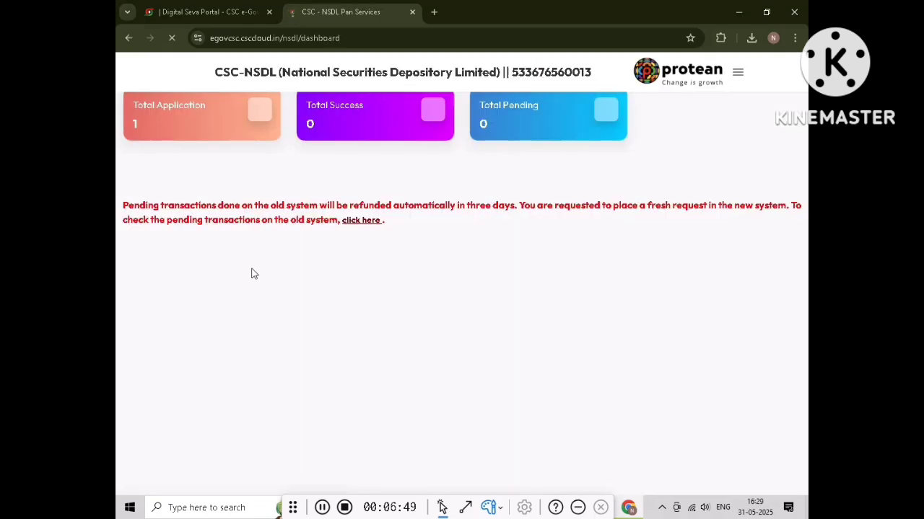
left_click(738, 75)
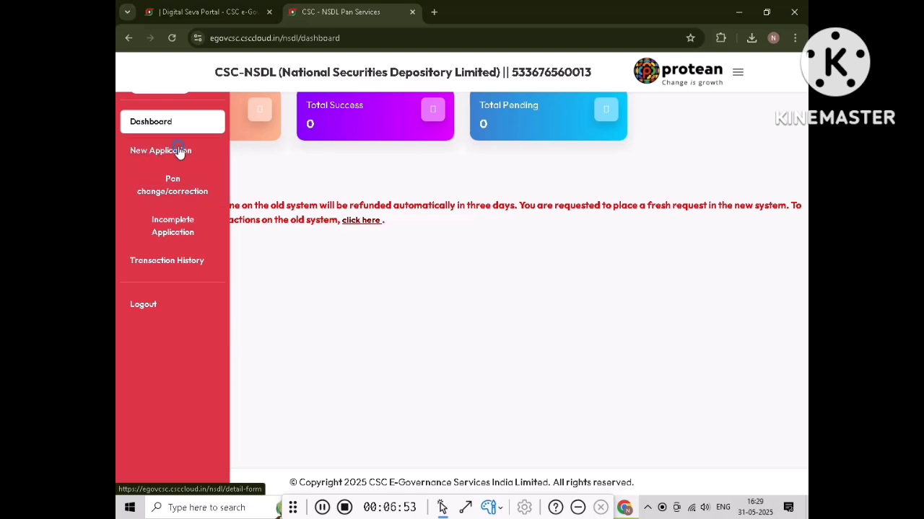
left_click(179, 151)
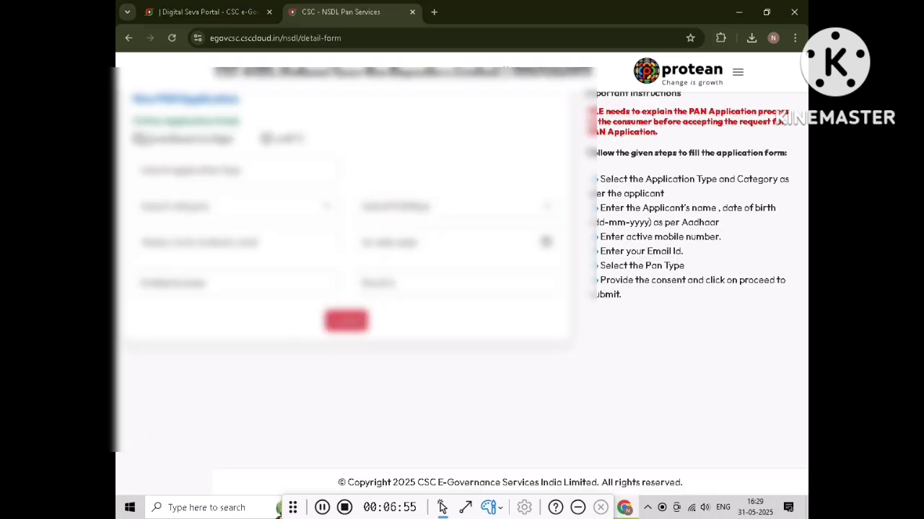
Set application type to PAN - Indian Citizen and choose the applicant category options.
left_click(182, 170)
left_click(184, 205)
left_click(179, 205)
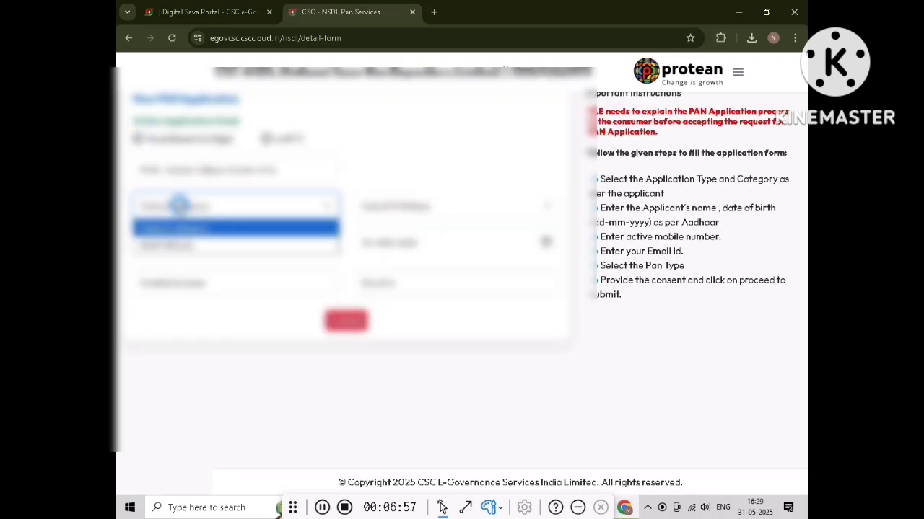
left_click(178, 245)
left_click(397, 206)
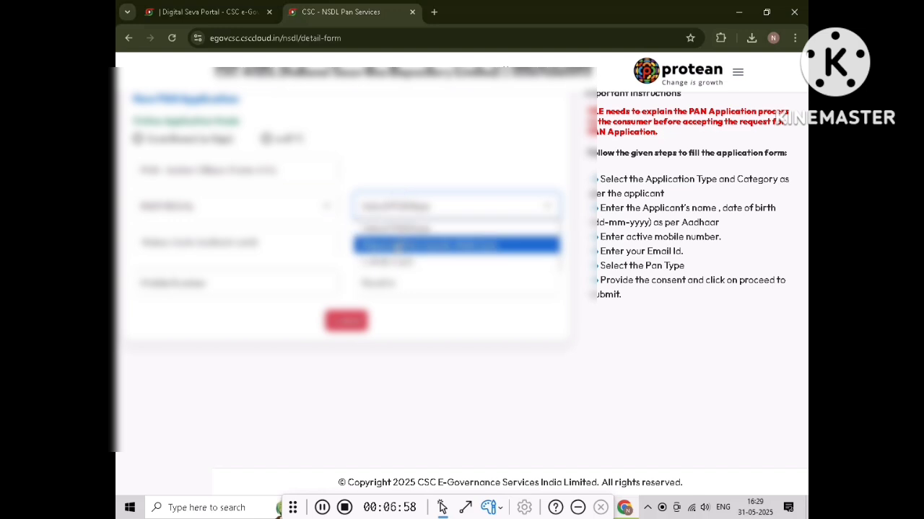
left_click(395, 245)
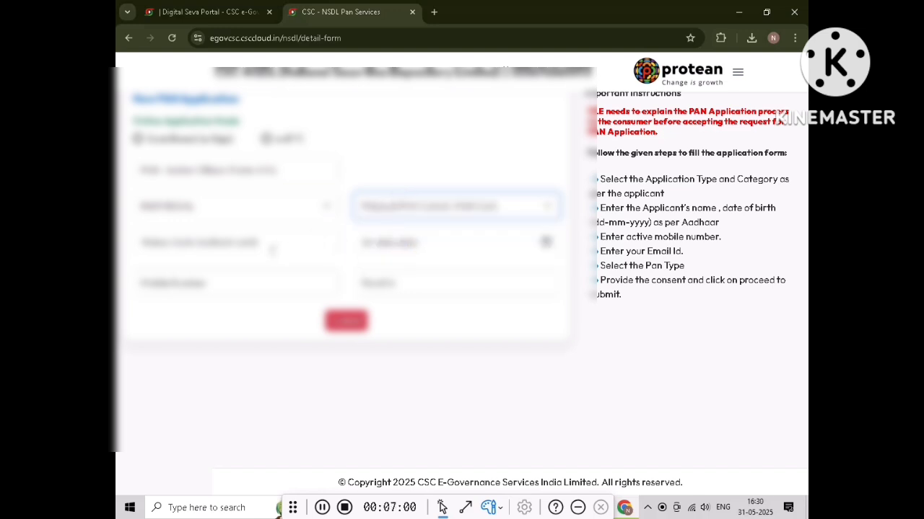
Enter the applicant's full name as on Aadhaar.
left_click(272, 250)
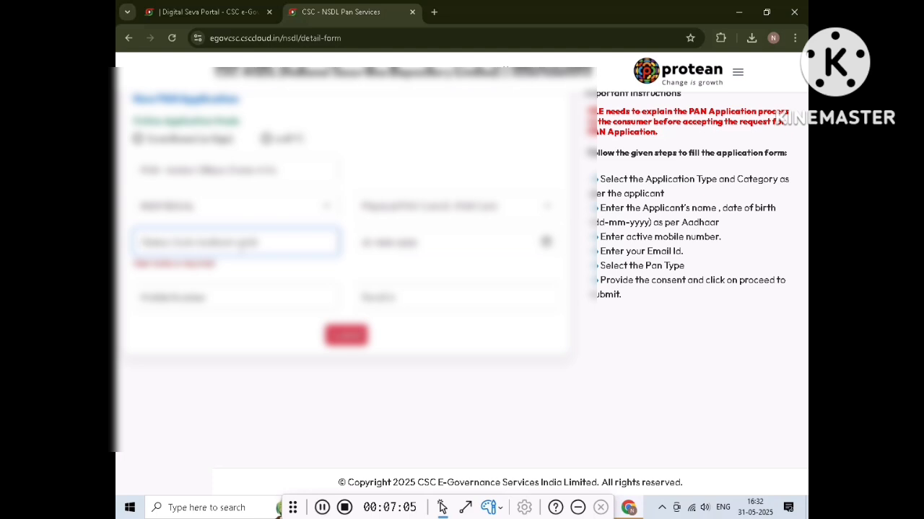
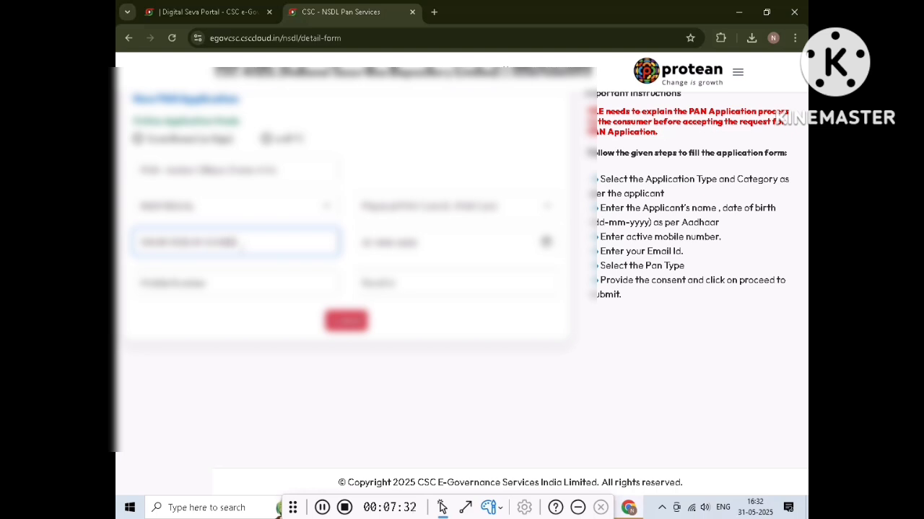
Enter date of birth 01011991 and the applicant's mobile number.
left_click(365, 245)
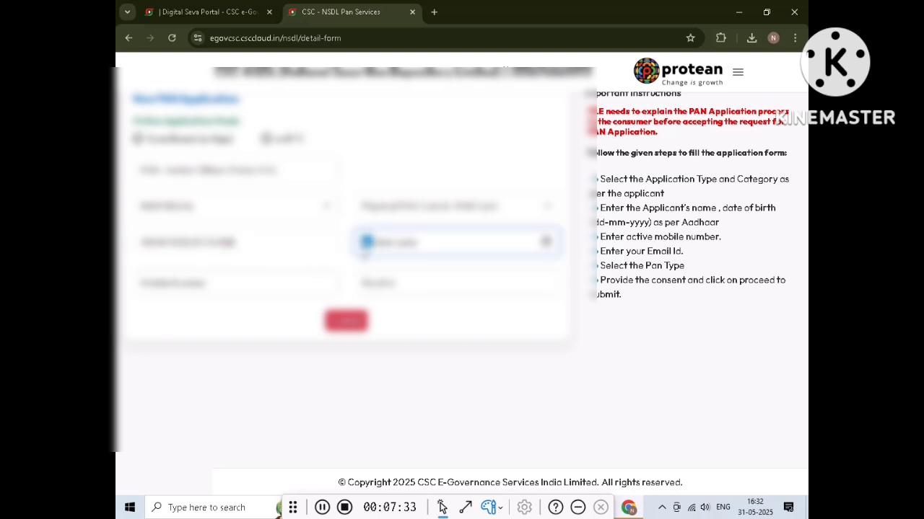
type("0101")
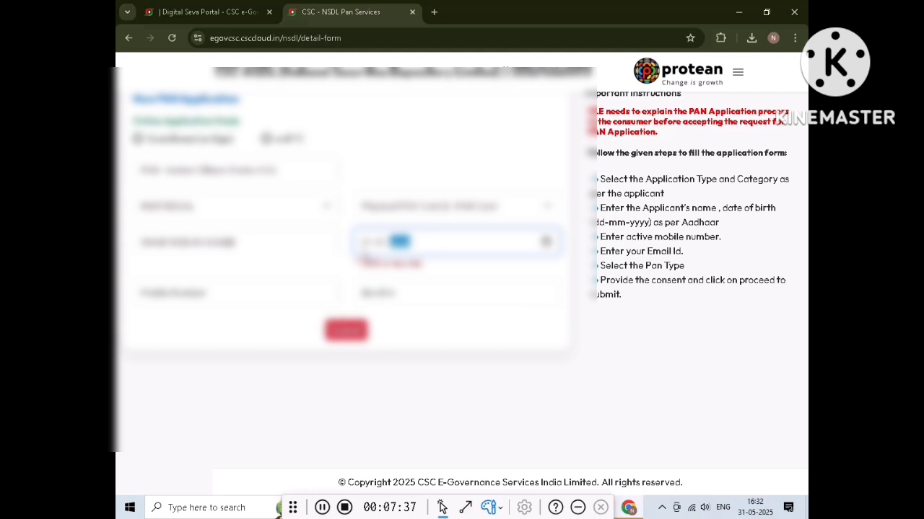
type("1991")
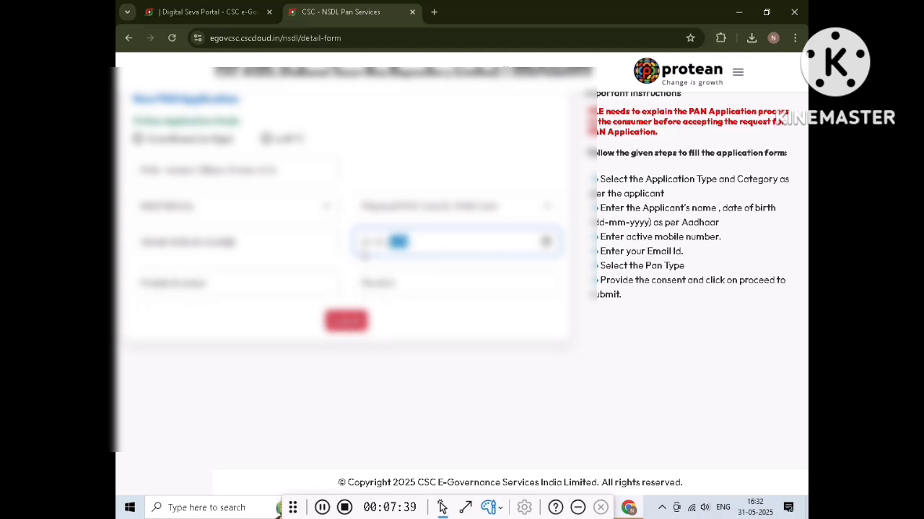
left_click(202, 290)
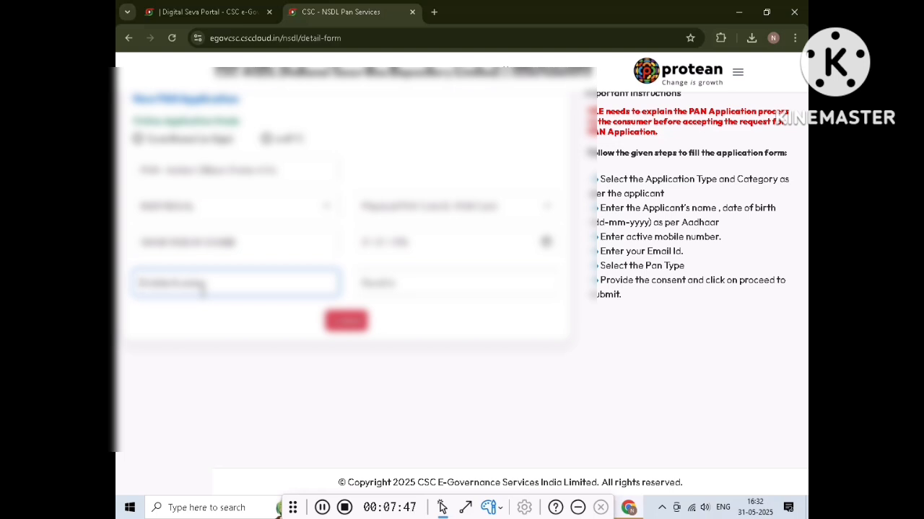
type("705")
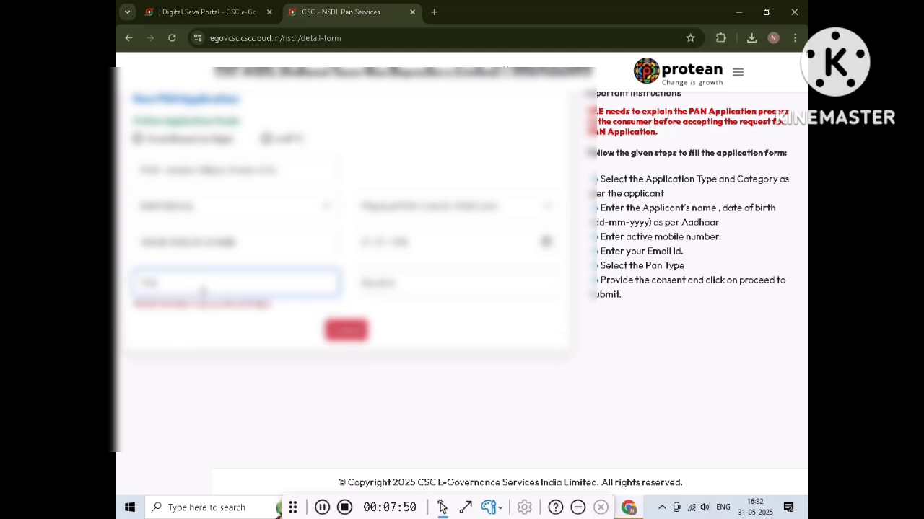
type("000")
type("0000")
Type the applicant's e-mail address.
left_click(399, 285)
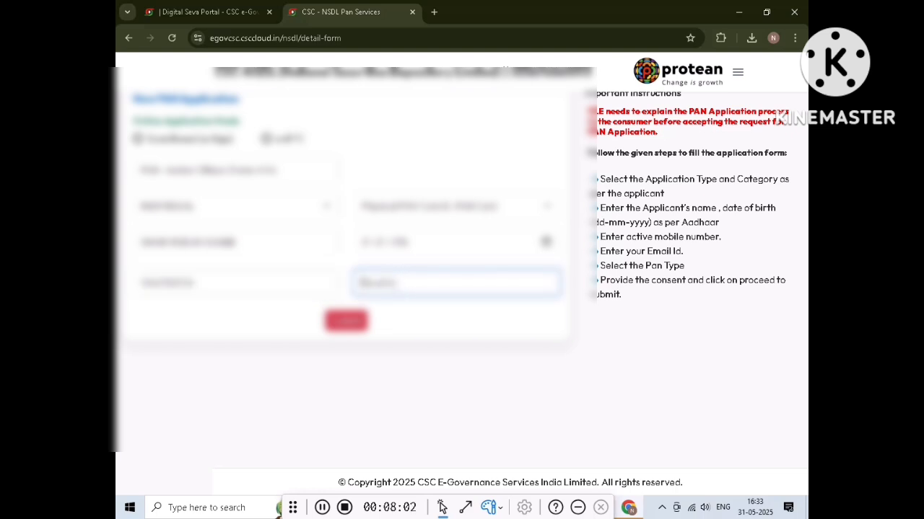
left_click(322, 507)
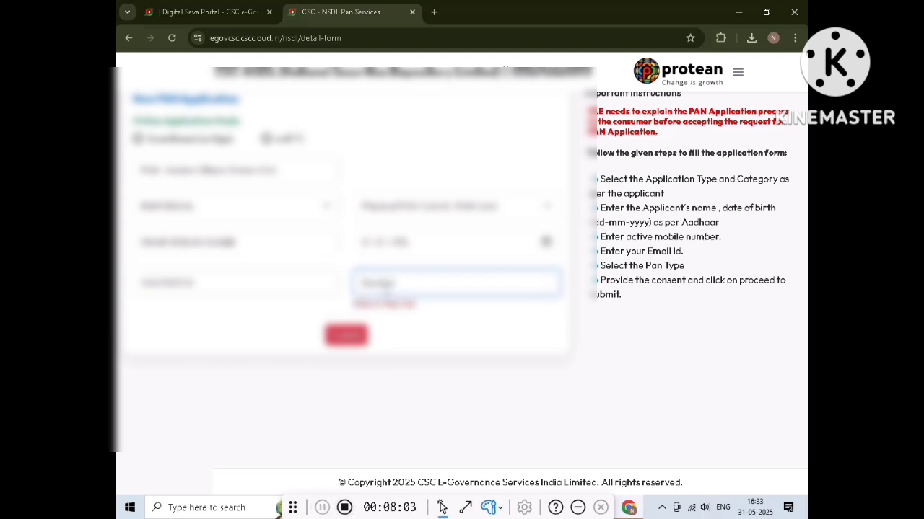
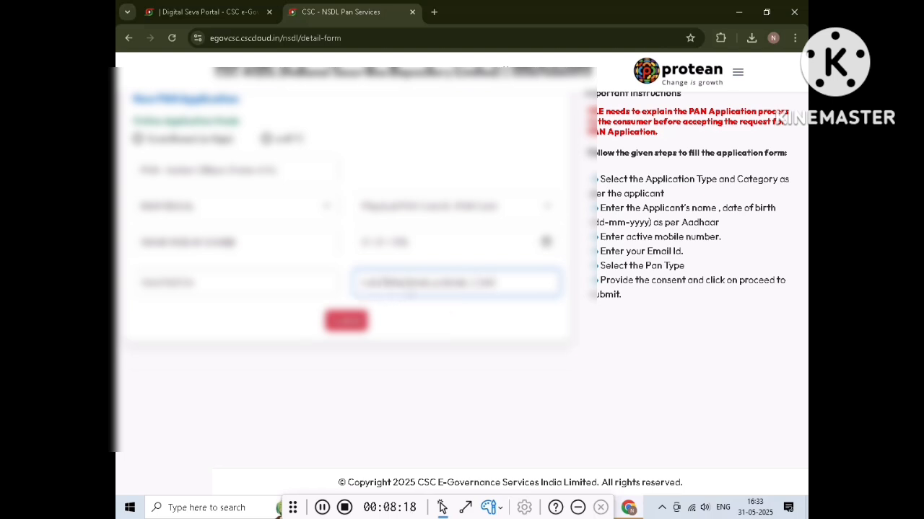
Choose the e-Sign application mode and submit the PAN application details.
left_click(346, 321)
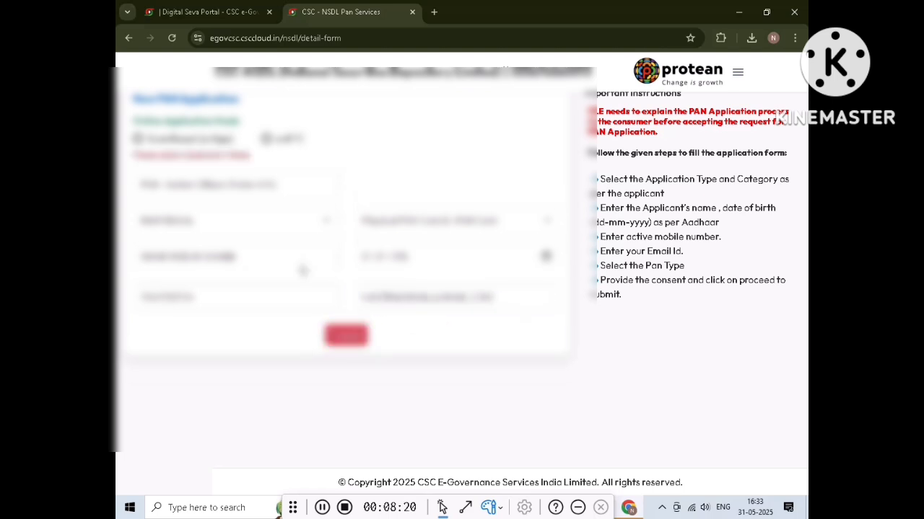
left_click(137, 138)
left_click(350, 321)
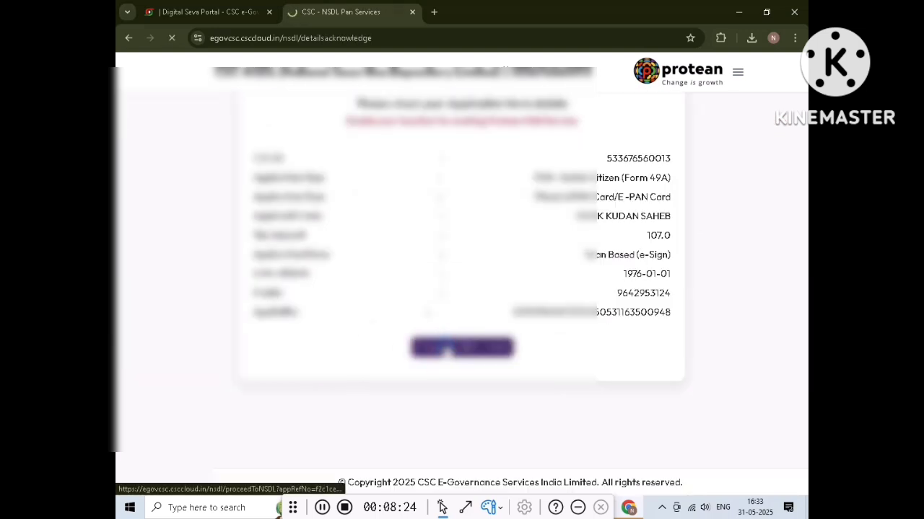
Proceed to NSDL, accept the location notice, and open the new agent registration form.
left_click(446, 349)
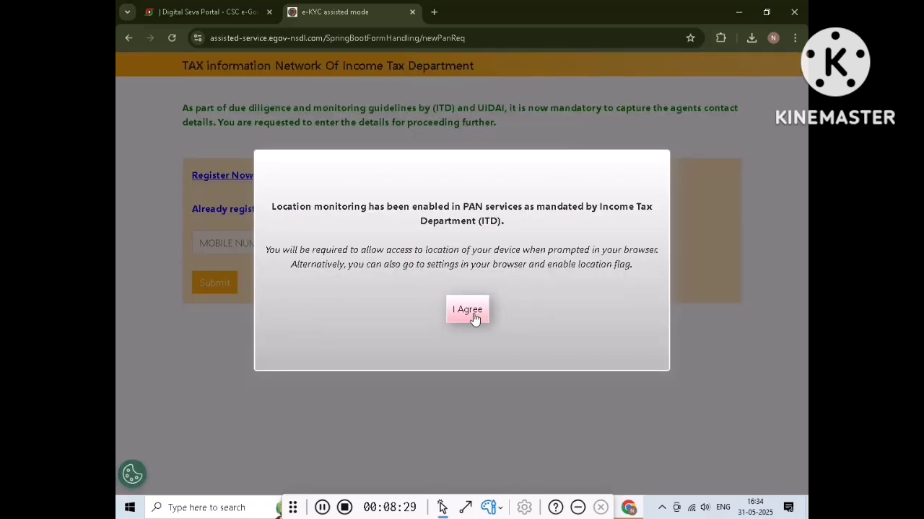
left_click(471, 311)
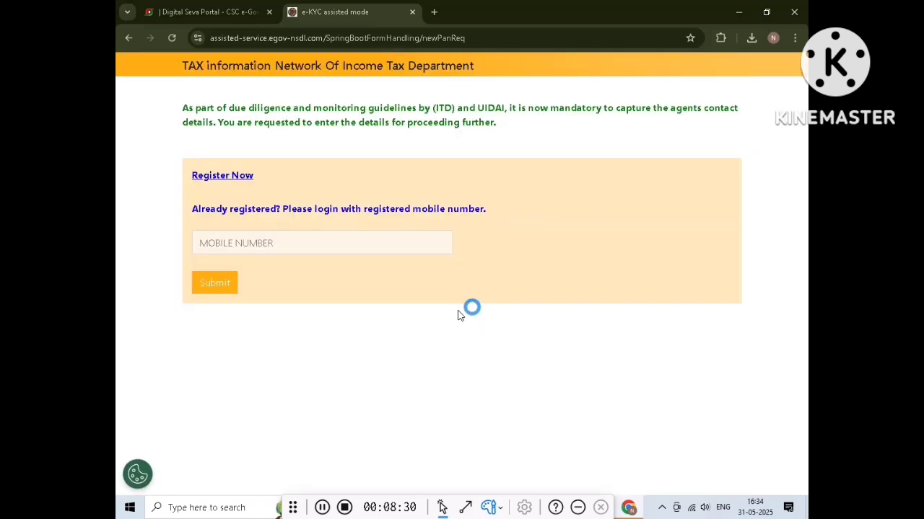
left_click(335, 245)
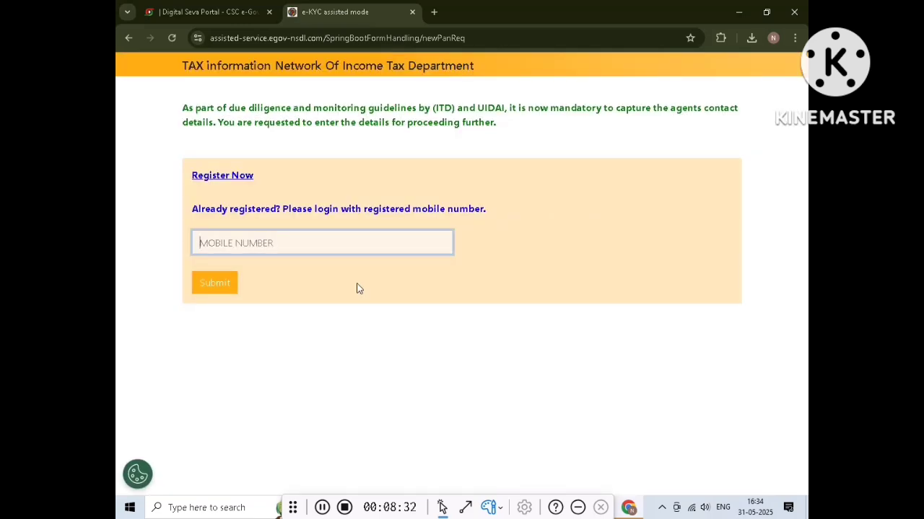
left_click(239, 180)
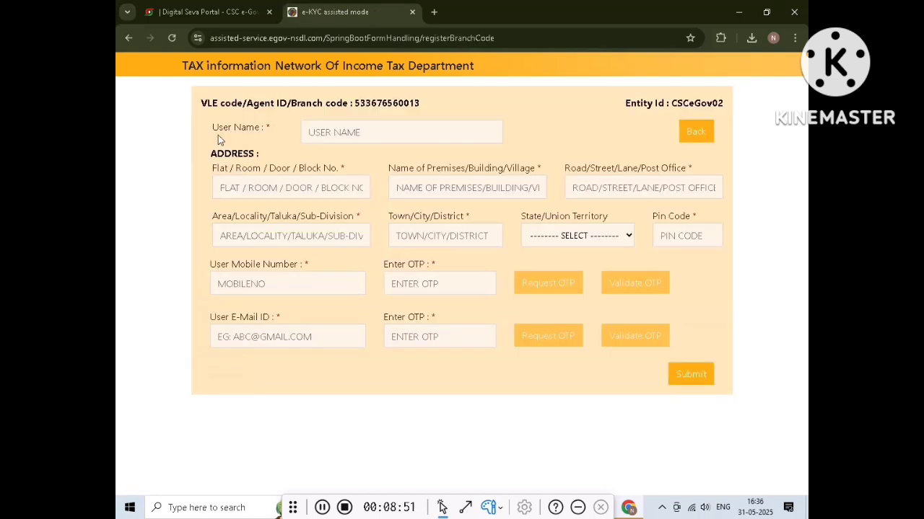
Enter the agent's user name, flat/door number and building or village name.
left_click(338, 133)
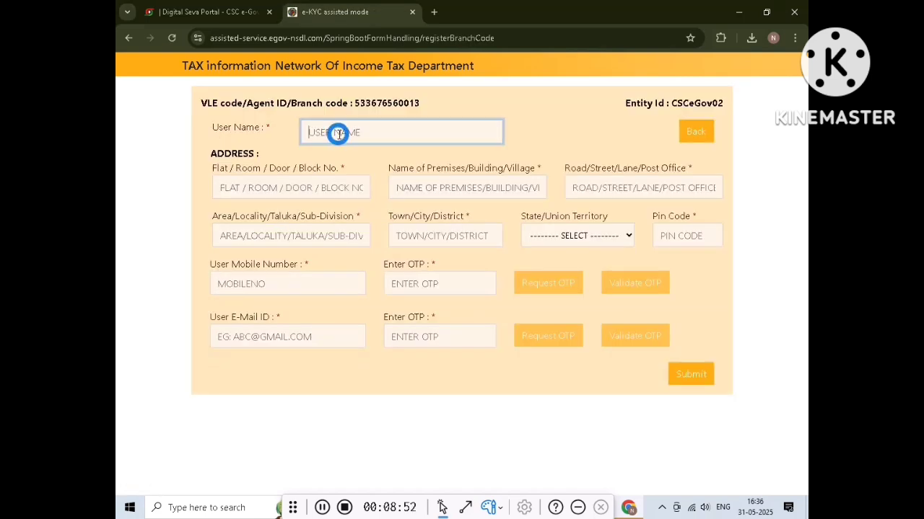
type("NAVEEN")
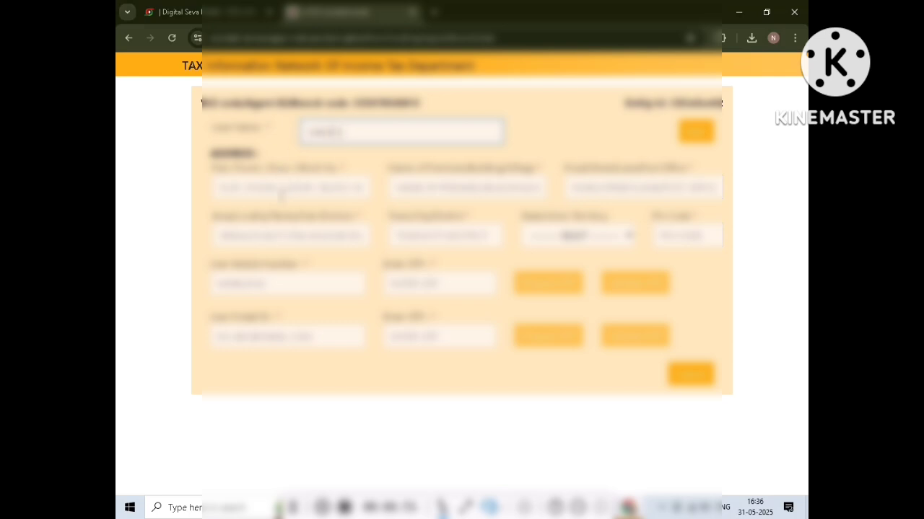
left_click(286, 189)
left_click(351, 135)
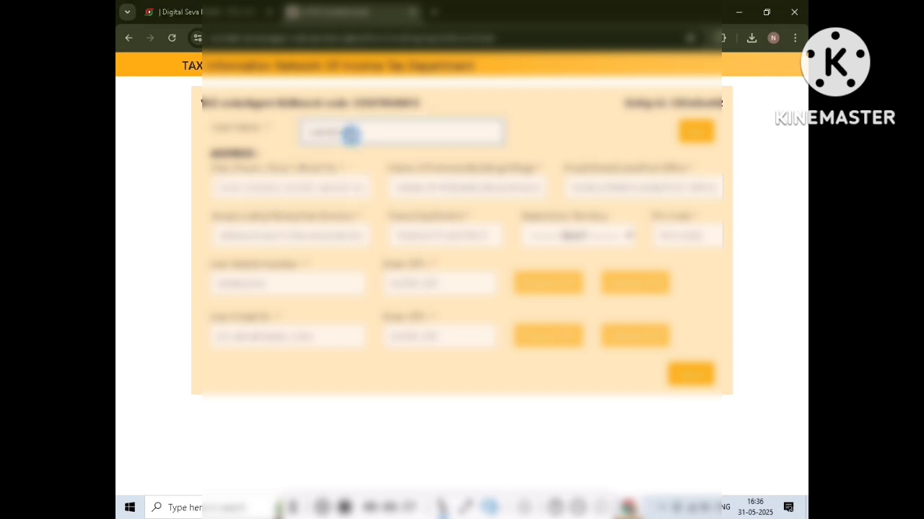
type("N")
left_click(318, 186)
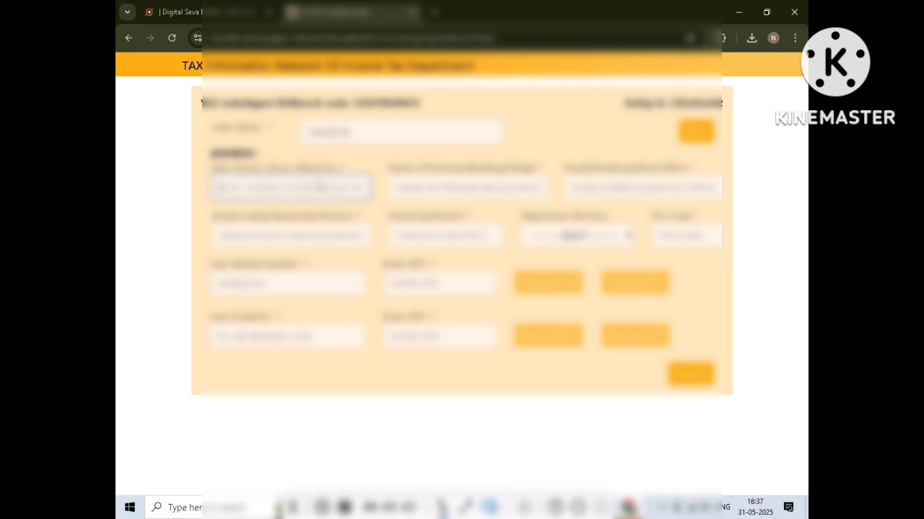
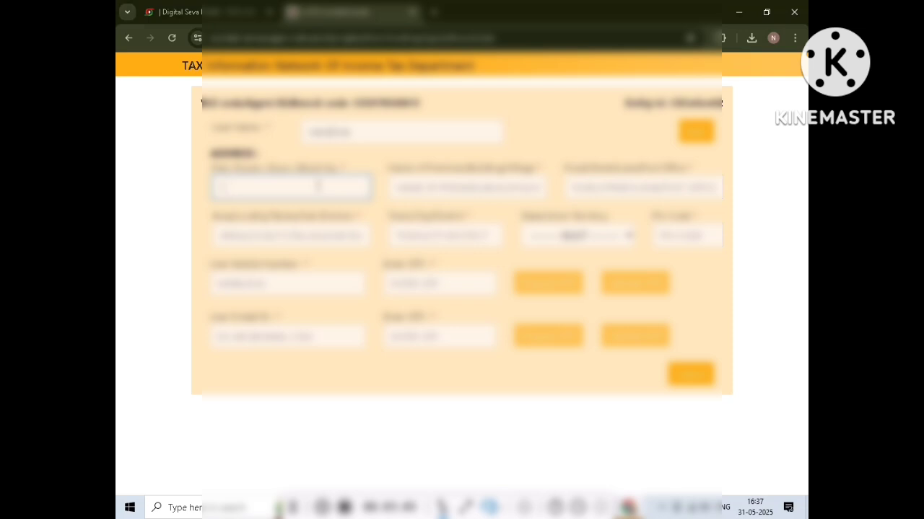
left_click(470, 188)
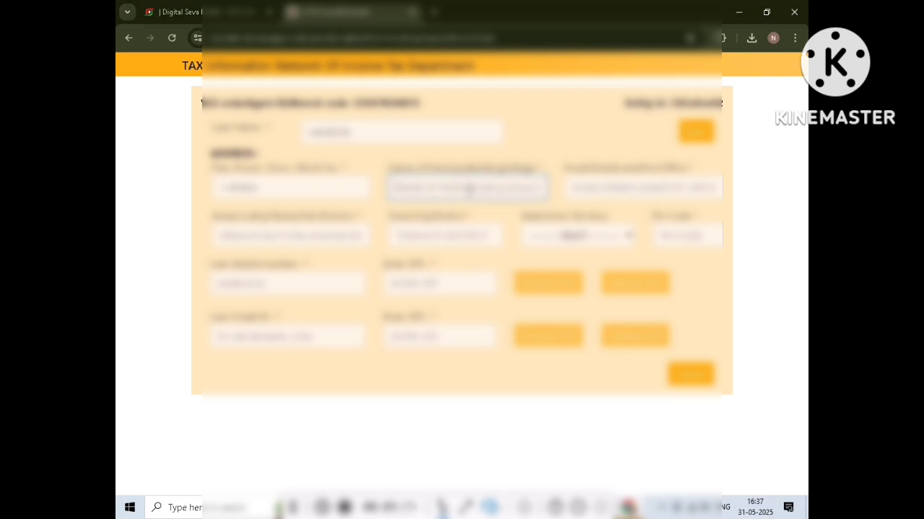
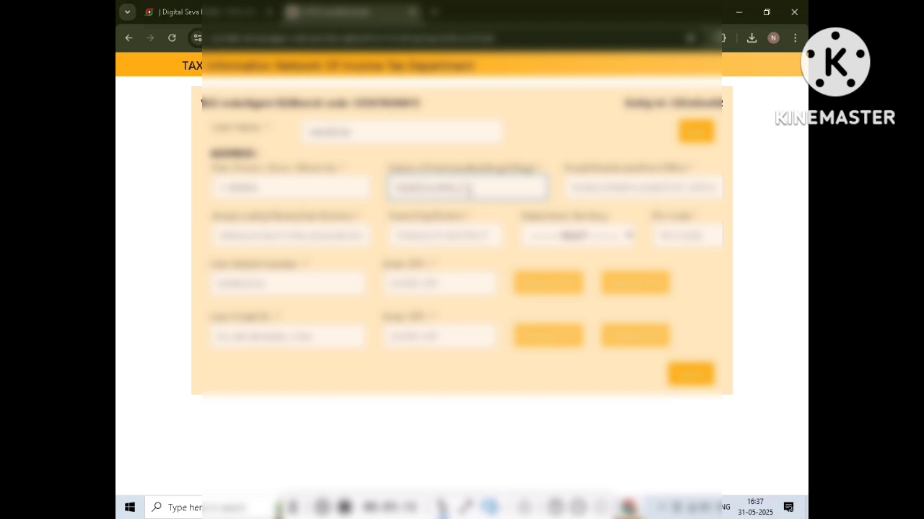
Fill in the road/post office, area/locality and town/city/district fields.
key("Tab")
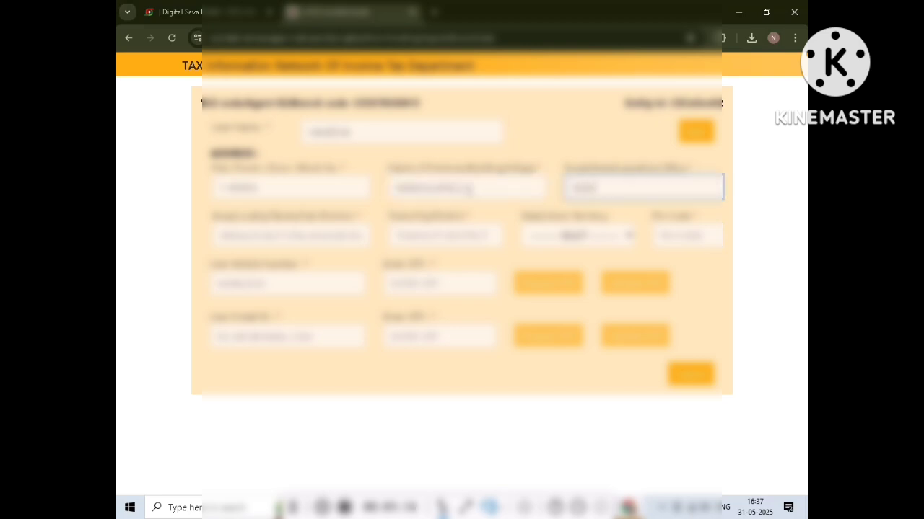
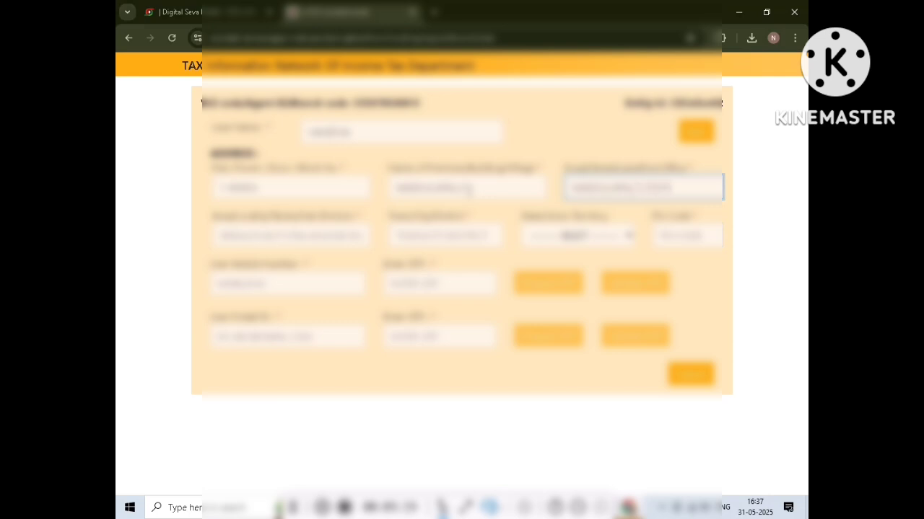
left_click(303, 235)
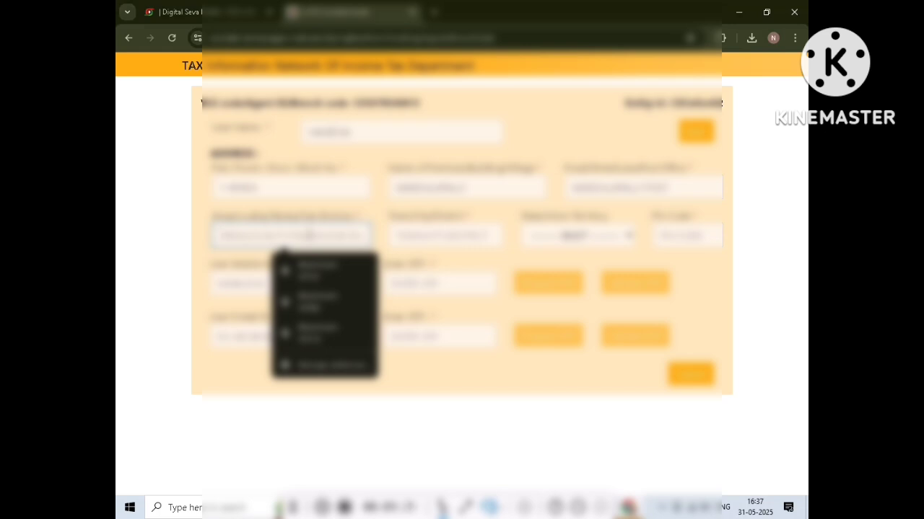
type("N")
key("BackSpace")
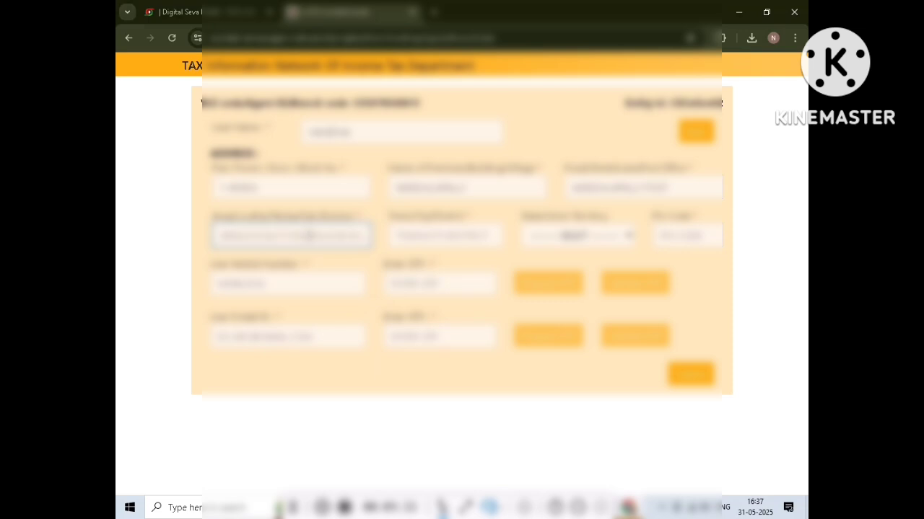
type("TANDUR")
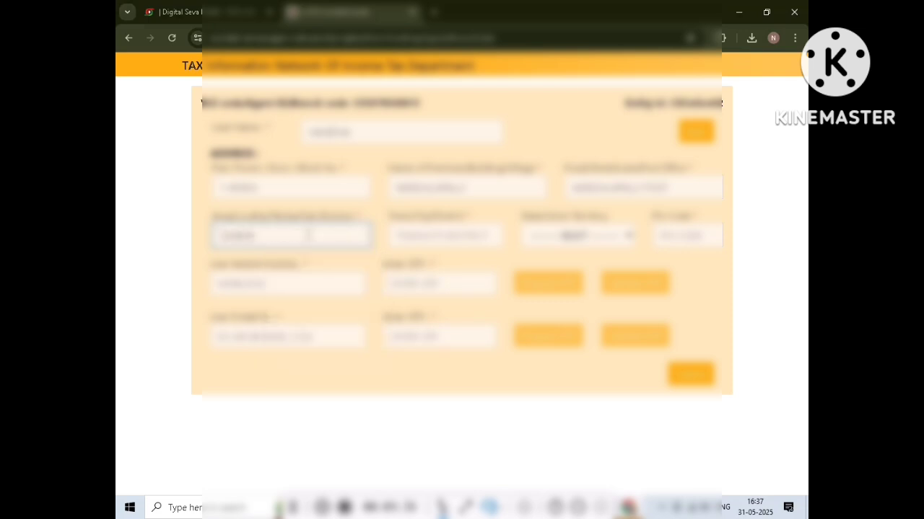
key("BackSpace")
key("BackSpace")
type("UR")
key("BackSpace")
key("BackSpace")
type("U")
key("BackSpace")
type("I")
key("Tab")
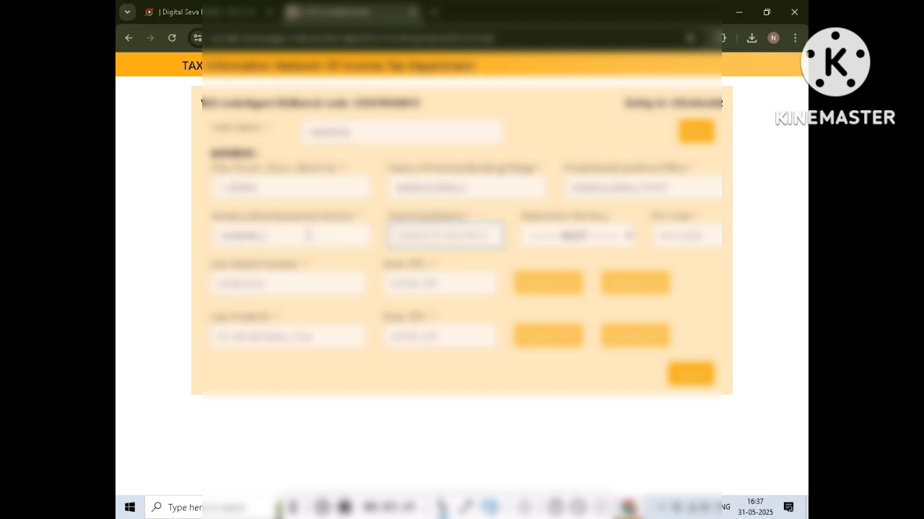
type("AHAMMAM")
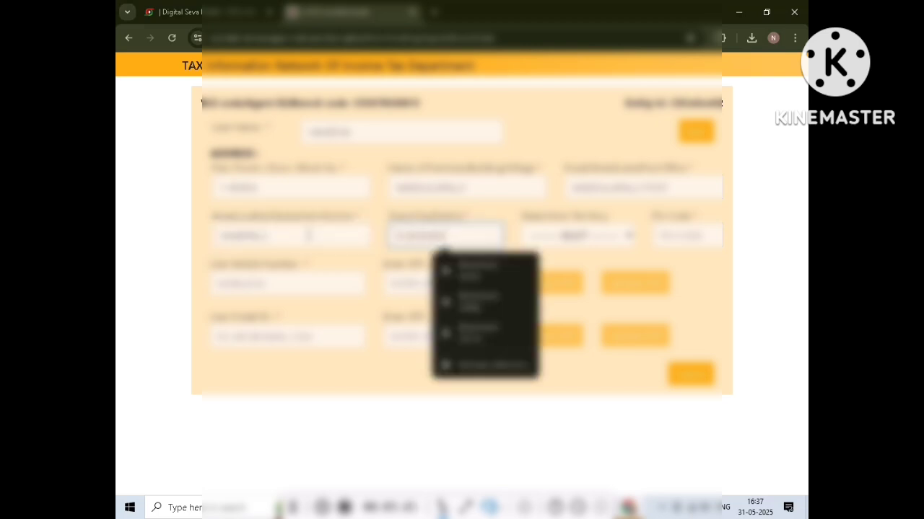
Pick the state from the State/Union Territory list and start the PIN code.
left_click(595, 235)
type("T")
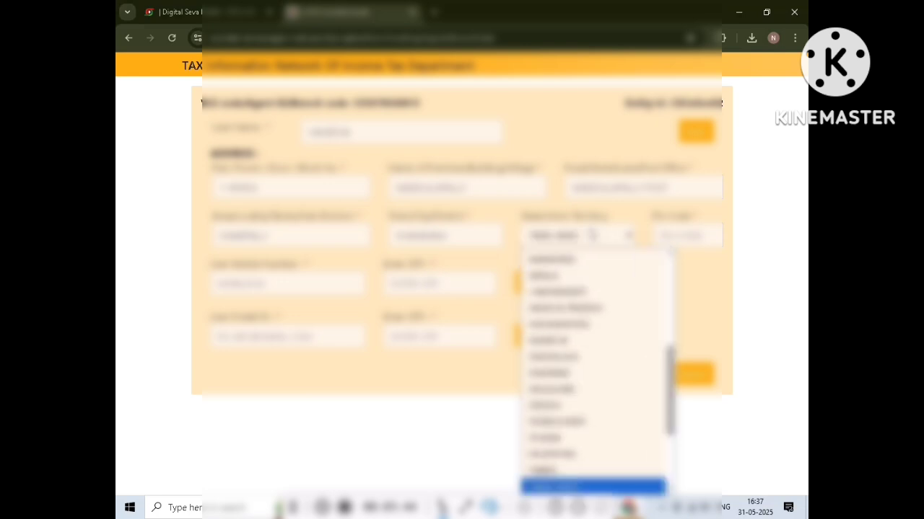
key("Return")
left_click(691, 240)
type("5")
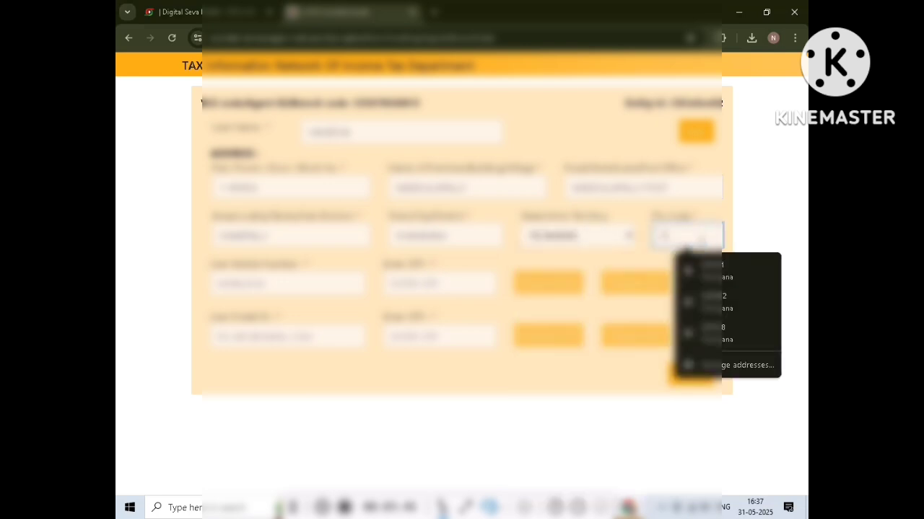
type("0")
Finish the PIN code and enter the user's mobile number.
type("118")
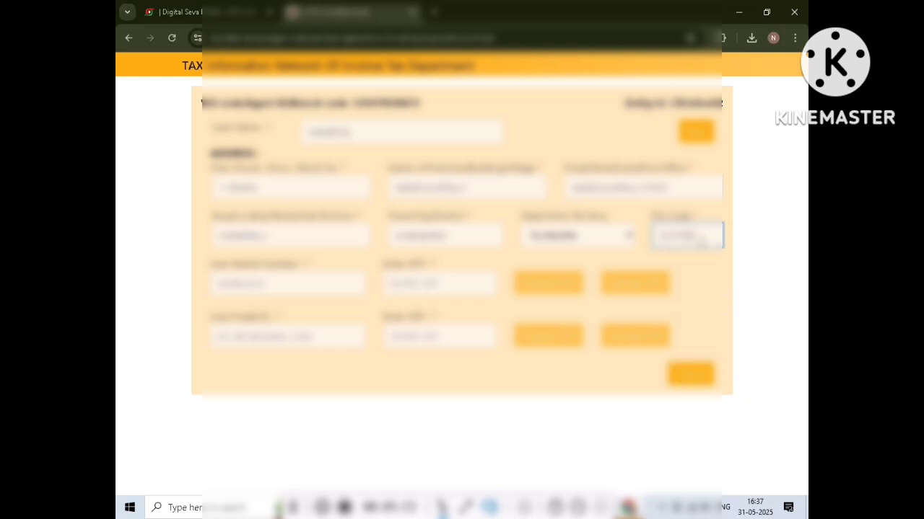
left_click(271, 289)
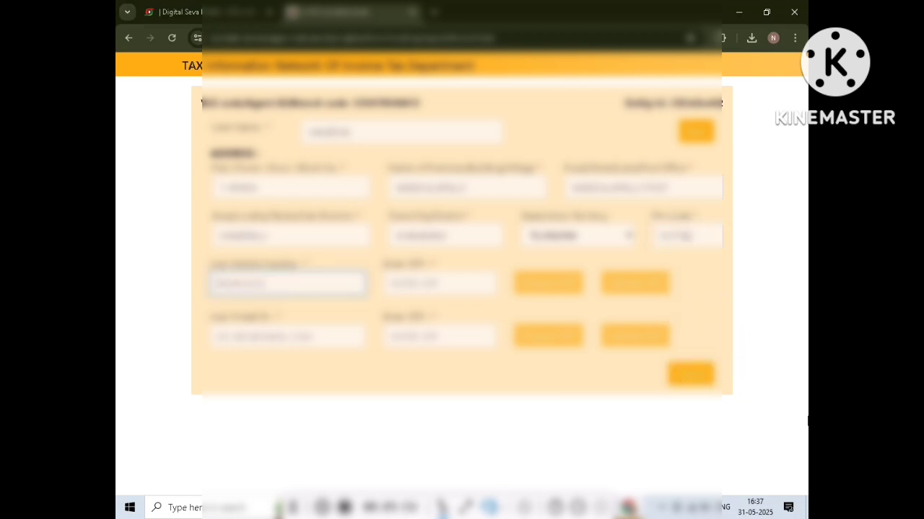
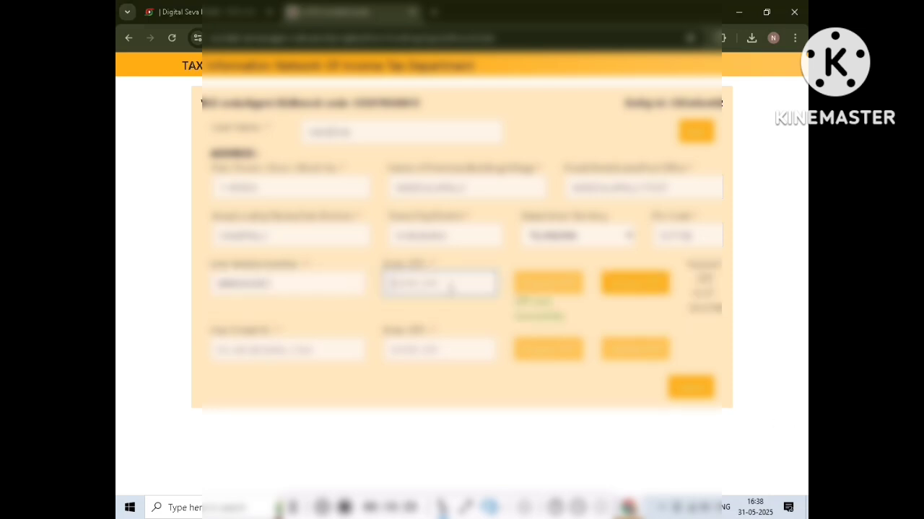
type("3235408")
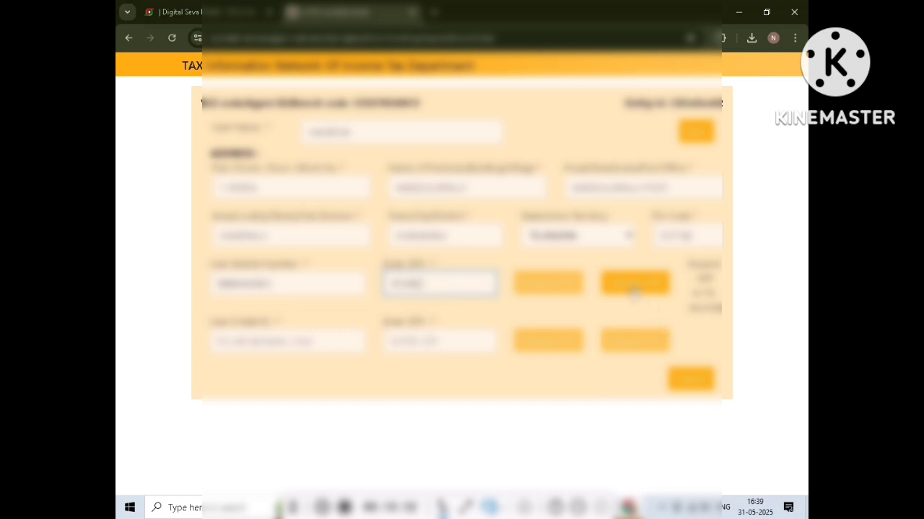
Enter the user's e-mail, validate its OTP, submit the registration and acknowledge success.
left_click(275, 341)
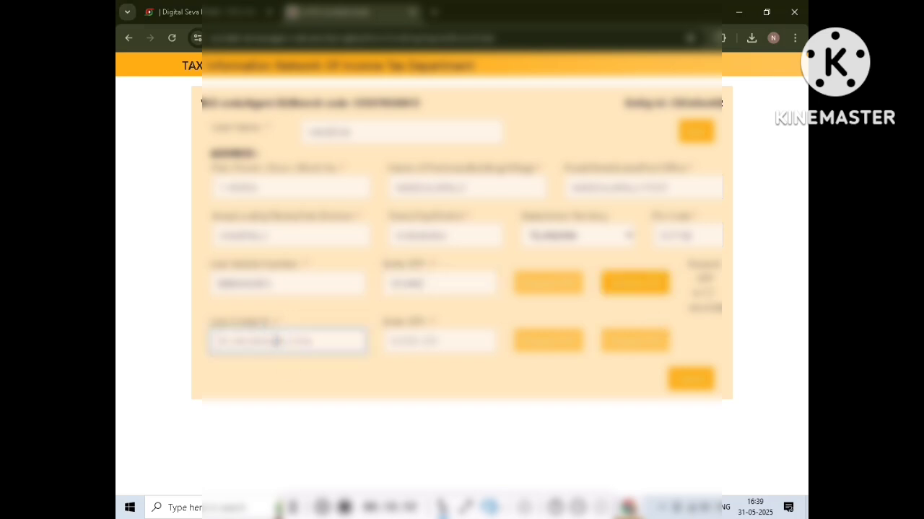
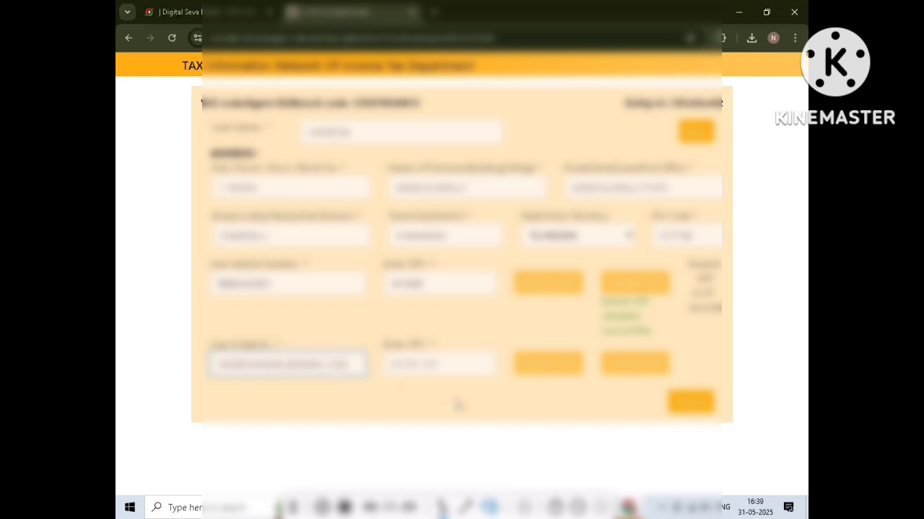
left_click(531, 365)
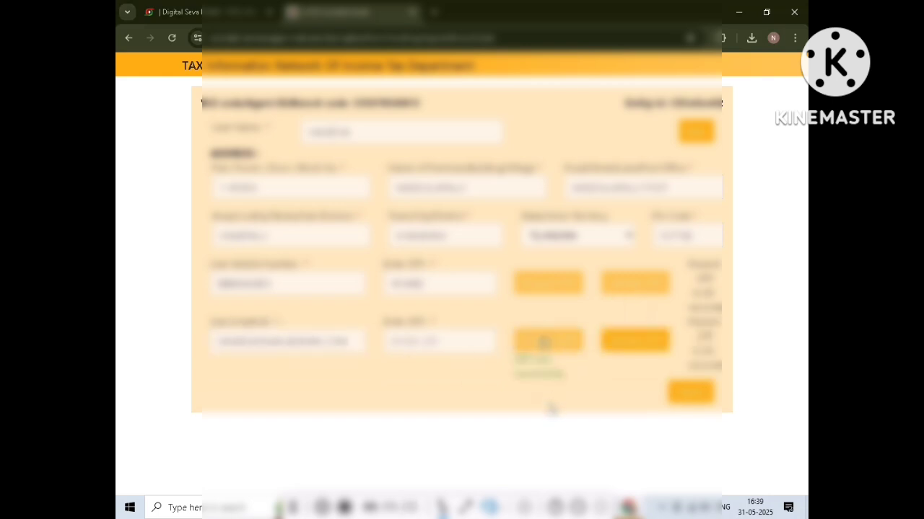
left_click(446, 340)
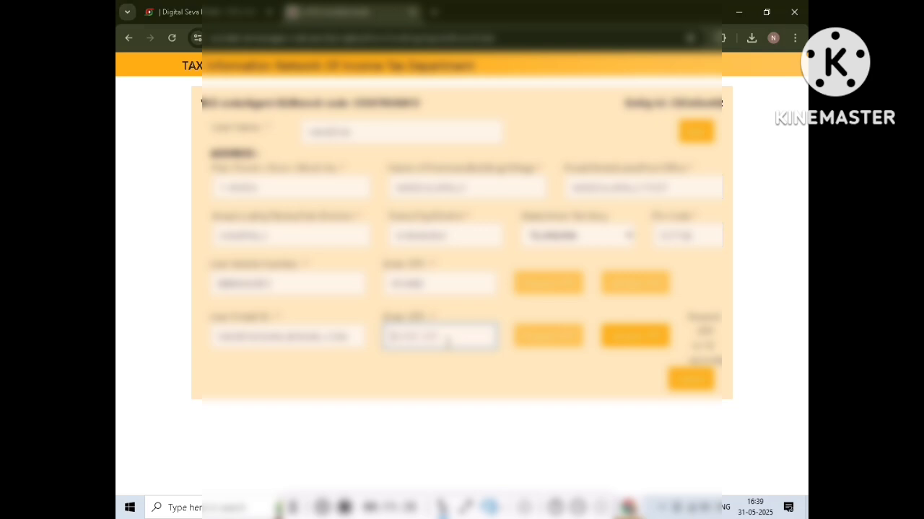
left_click(635, 335)
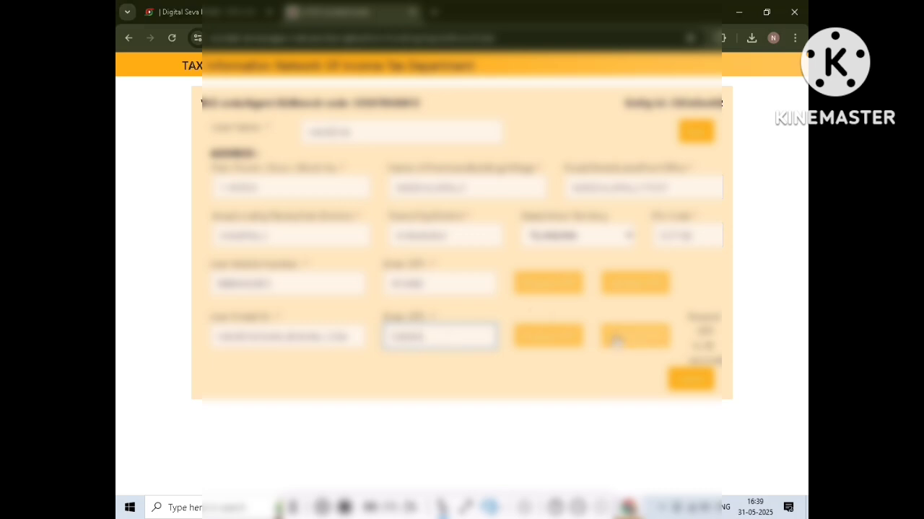
left_click(691, 402)
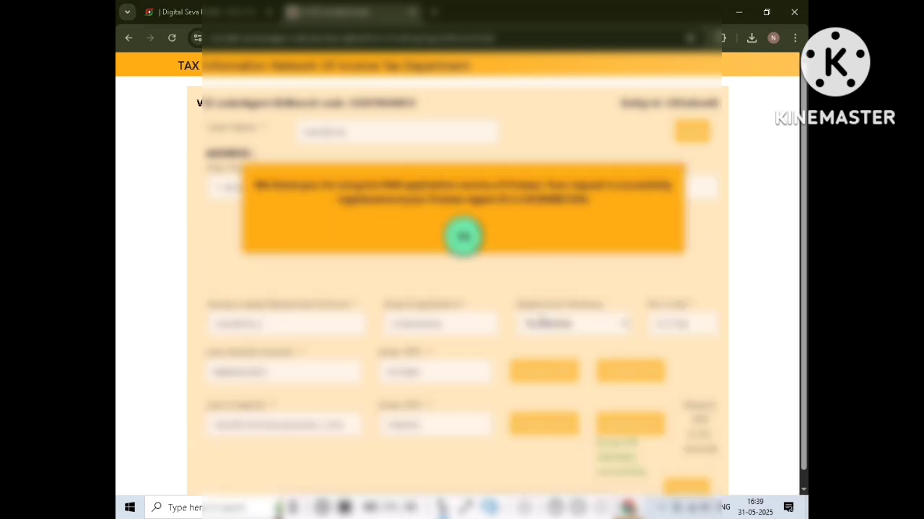
left_click(462, 236)
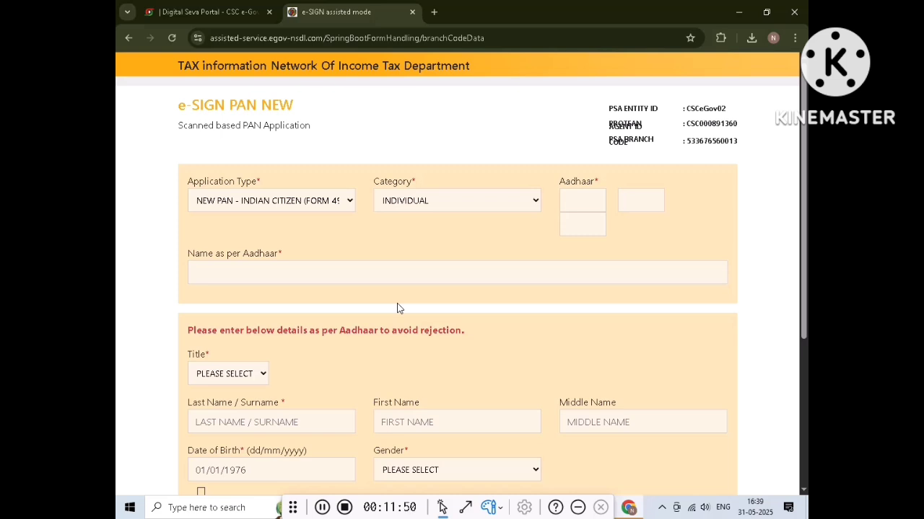
Enter the applicant's 12-digit Aadhaar number and the name as per Aadhaar.
left_click(573, 193)
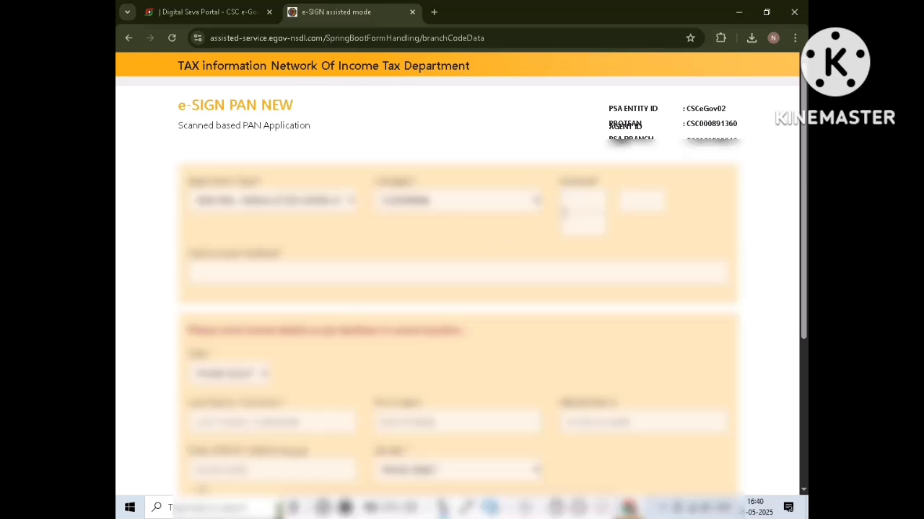
type("XXXXXXXX")
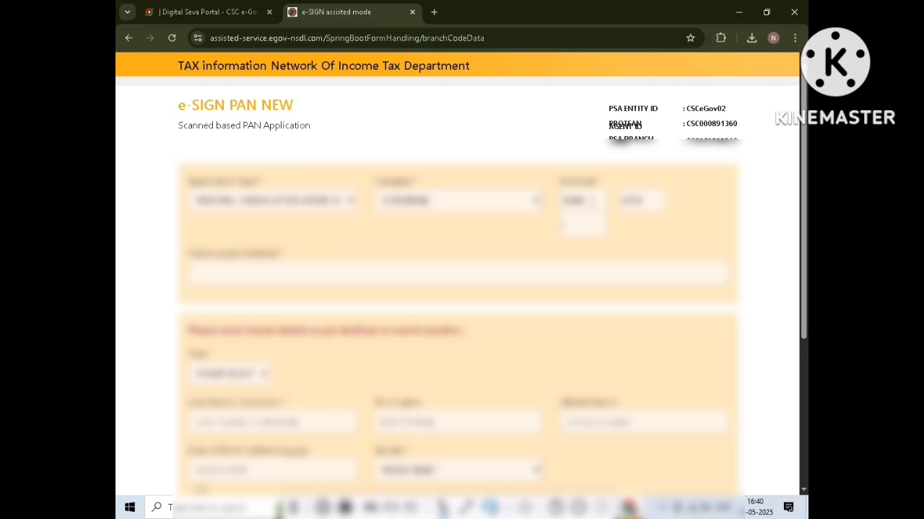
type("XXXX")
left_click(432, 278)
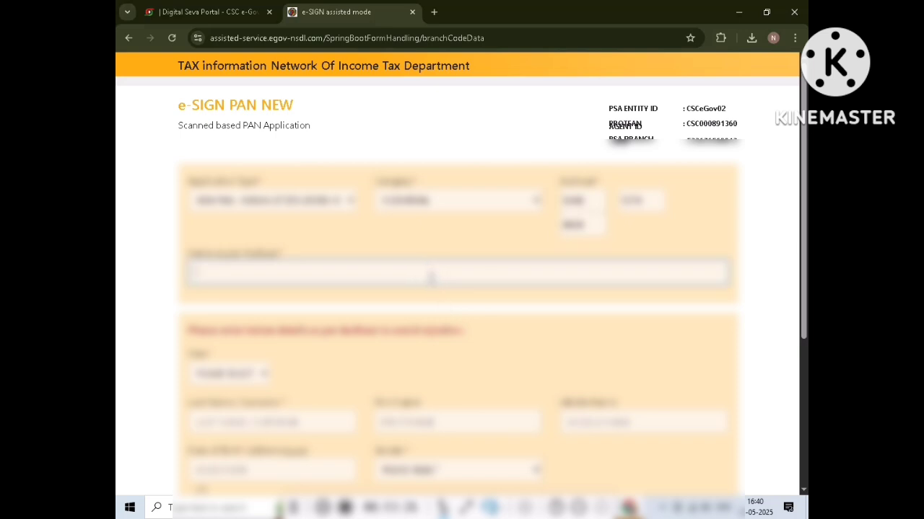
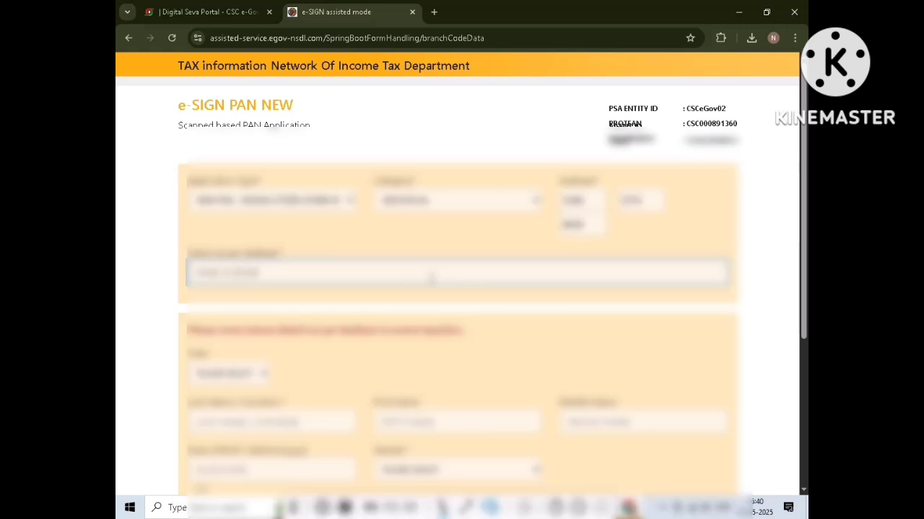
Choose the applicant's title and enter the last, first and middle names.
scroll(430, 278, "down", 3)
left_click(216, 191)
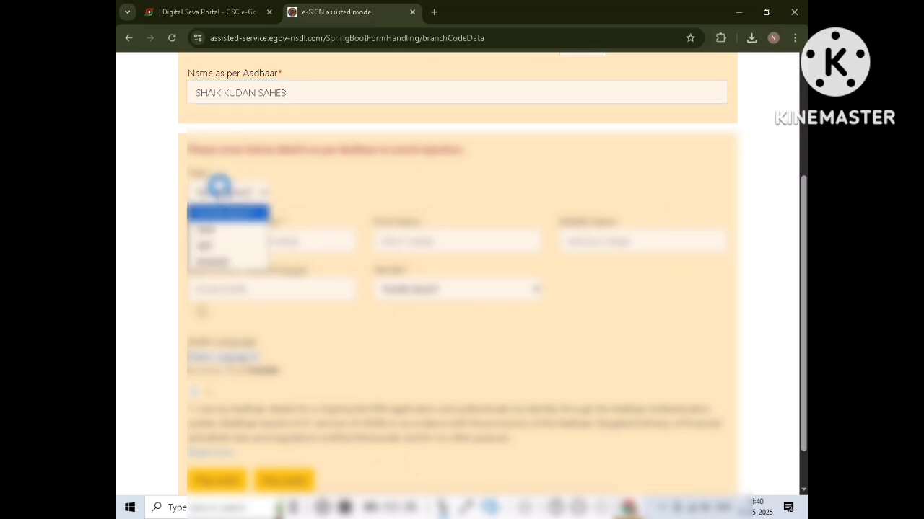
left_click(219, 230)
left_click(235, 194)
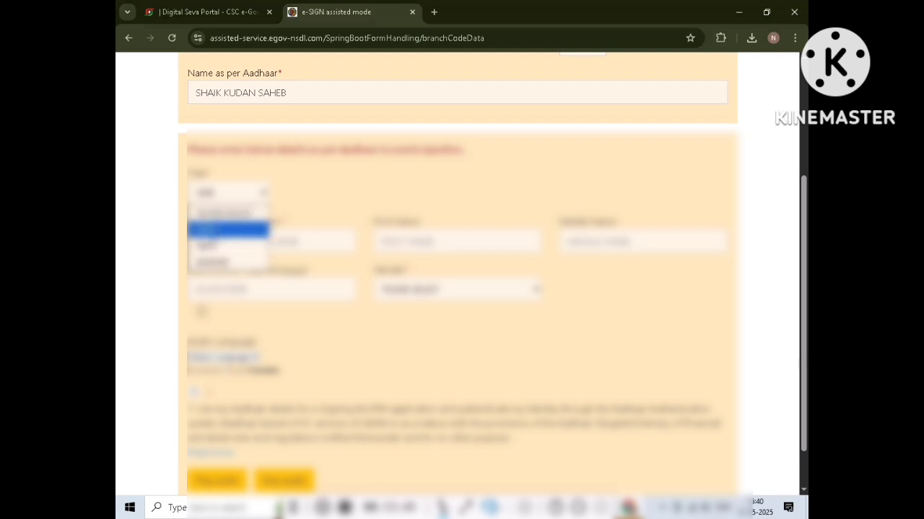
left_click(211, 233)
left_click(218, 241)
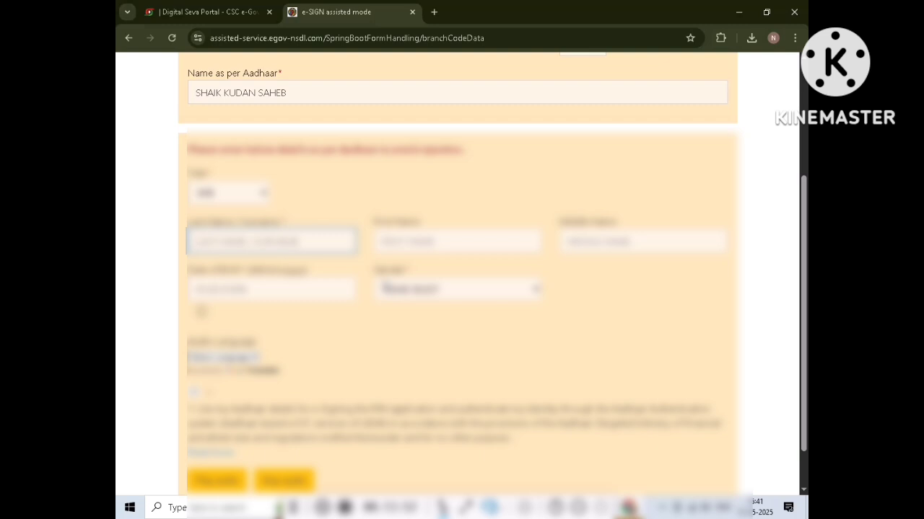
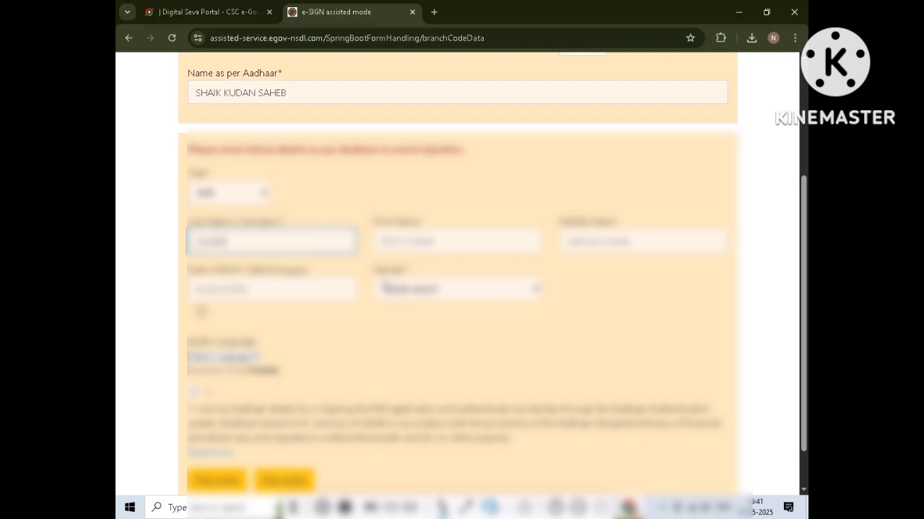
key("Tab")
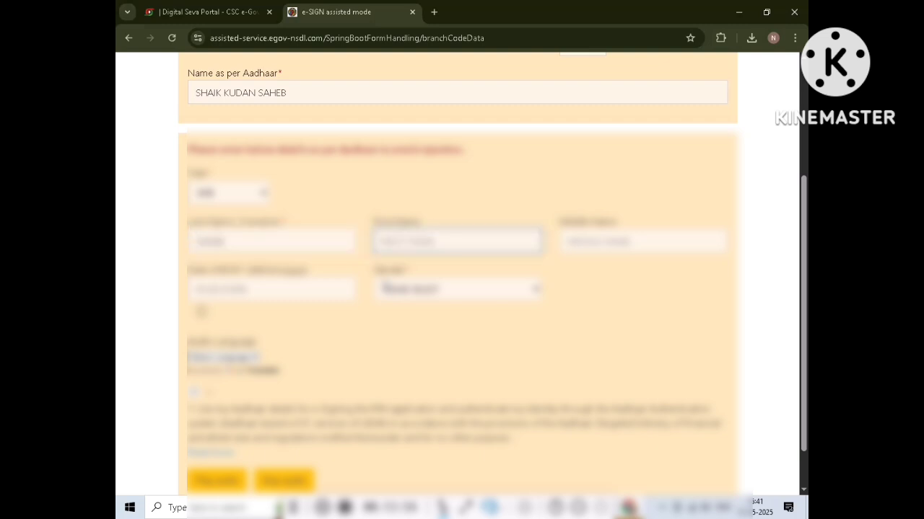
key("Tab")
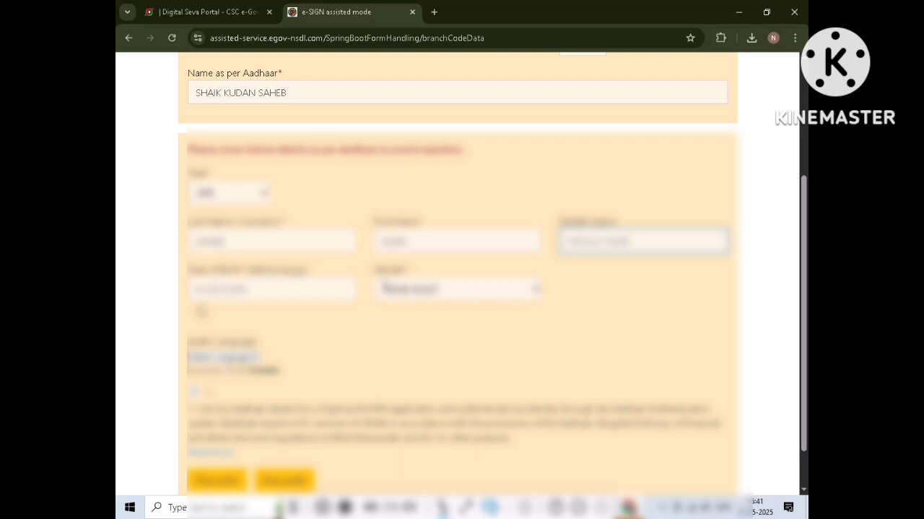
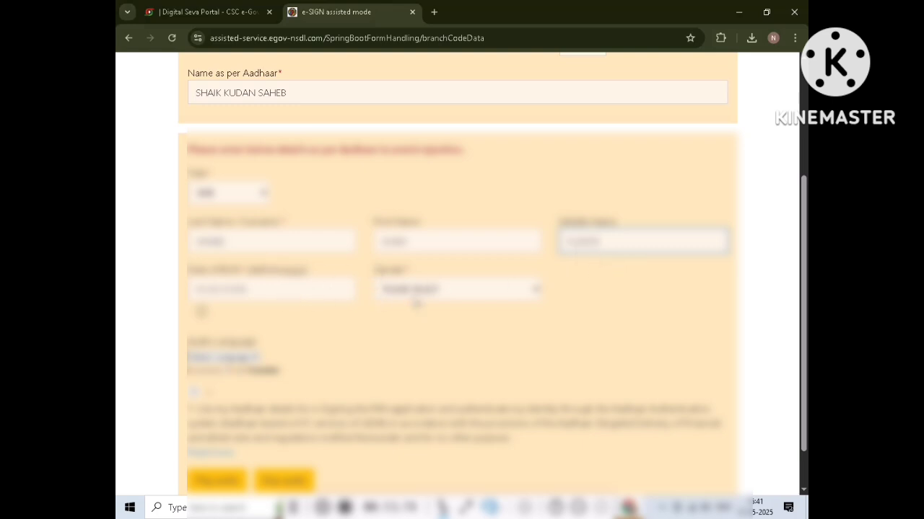
Select the gender, accept the Aadhaar consent and continue to Form 49A.
left_click(456, 290)
left_click(406, 326)
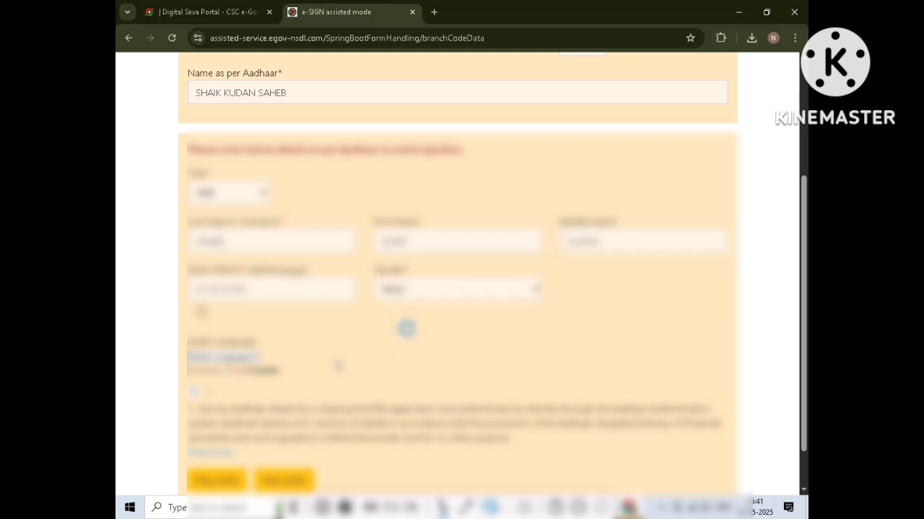
scroll(406, 326, "down", 1)
left_click(194, 339)
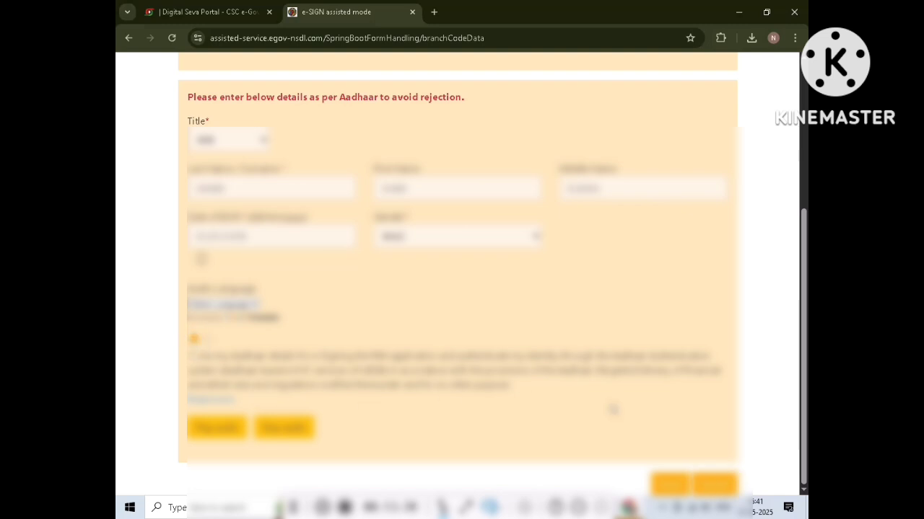
left_click(715, 483)
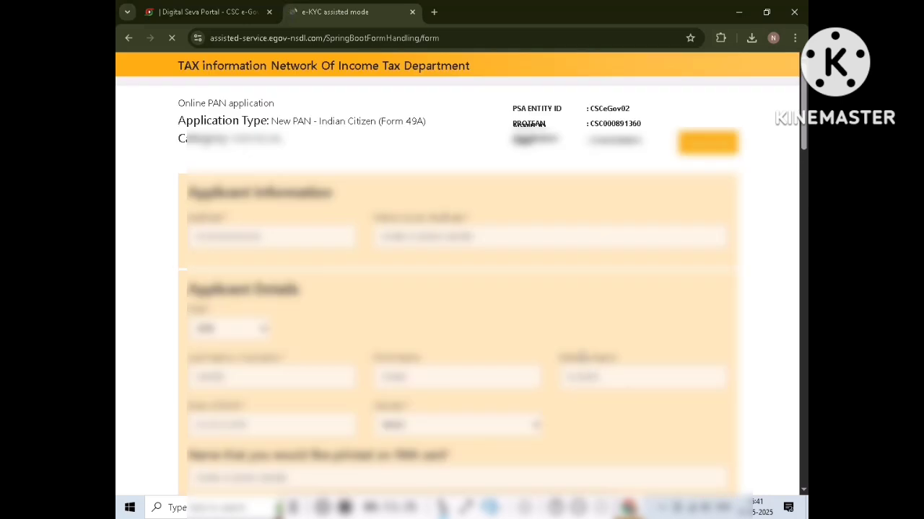
Review the prefilled Applicant Details fields and go on to Parents Details.
scroll(395, 244, "down", 15)
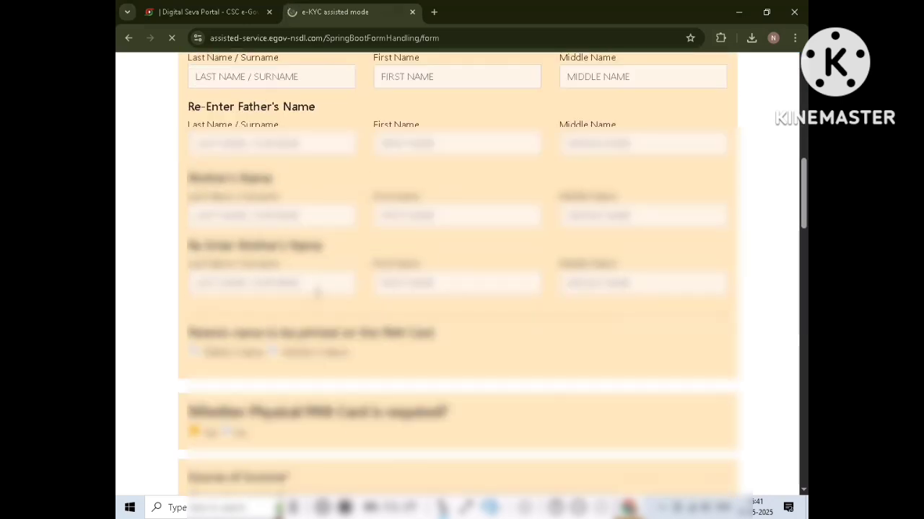
scroll(457, 274, "up", 2)
scroll(317, 293, "up", 12)
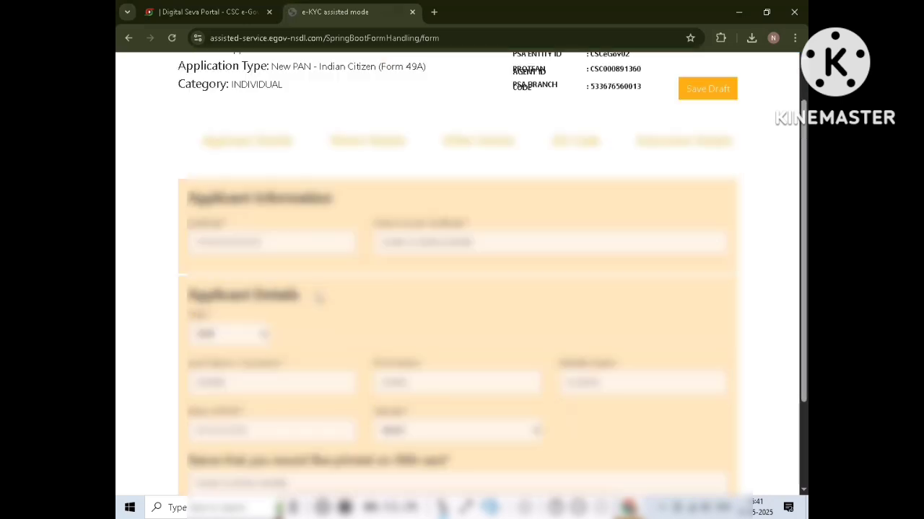
scroll(317, 292, "down", 3)
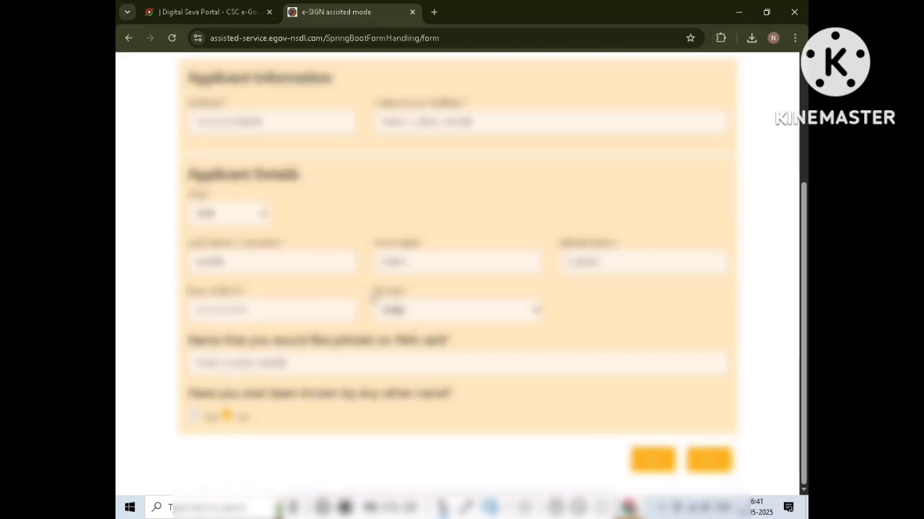
scroll(384, 256, "up", 3)
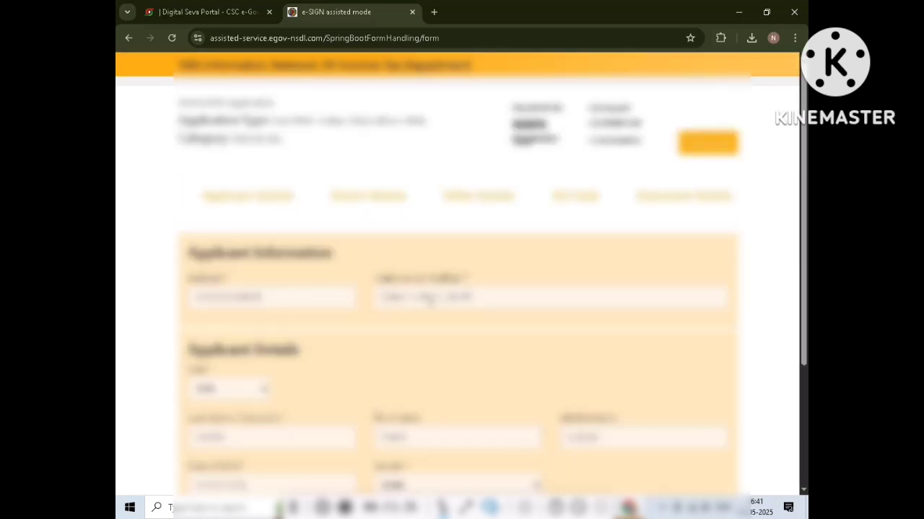
scroll(474, 320, "down", 2)
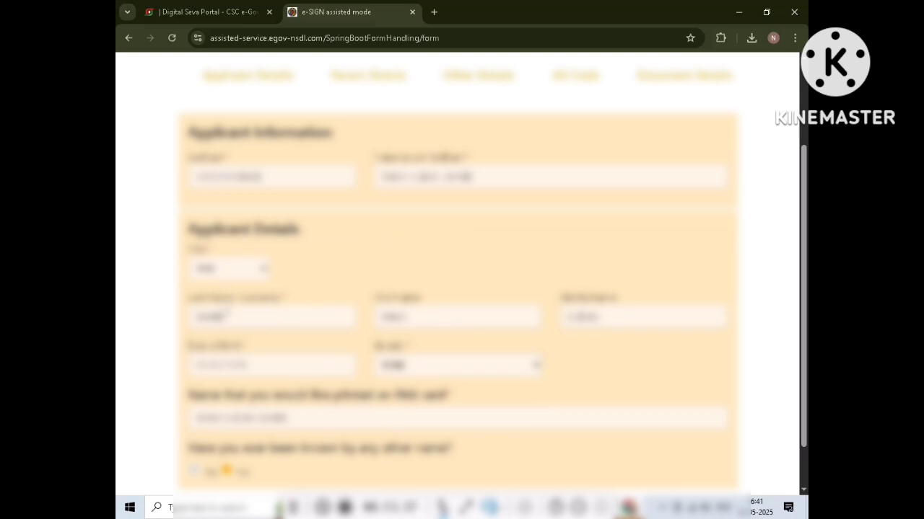
scroll(382, 355, "down", 1)
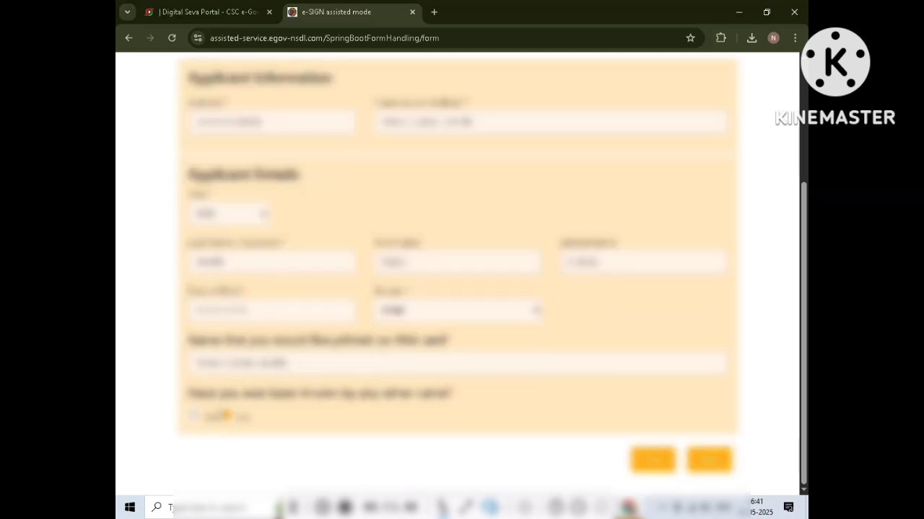
left_click(706, 460)
Answer No to the single-mother question and enter the father's name.
scroll(302, 336, "down", 2)
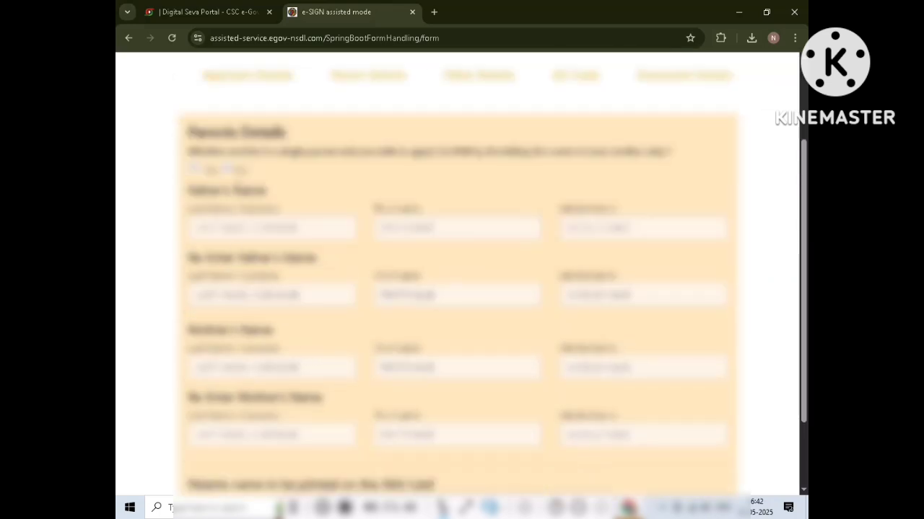
left_click(226, 168)
left_click(220, 232)
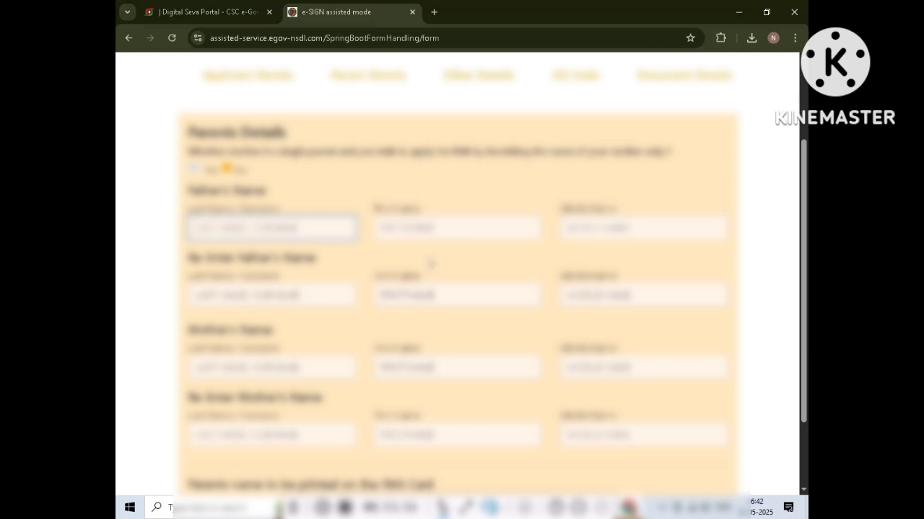
left_click(418, 216)
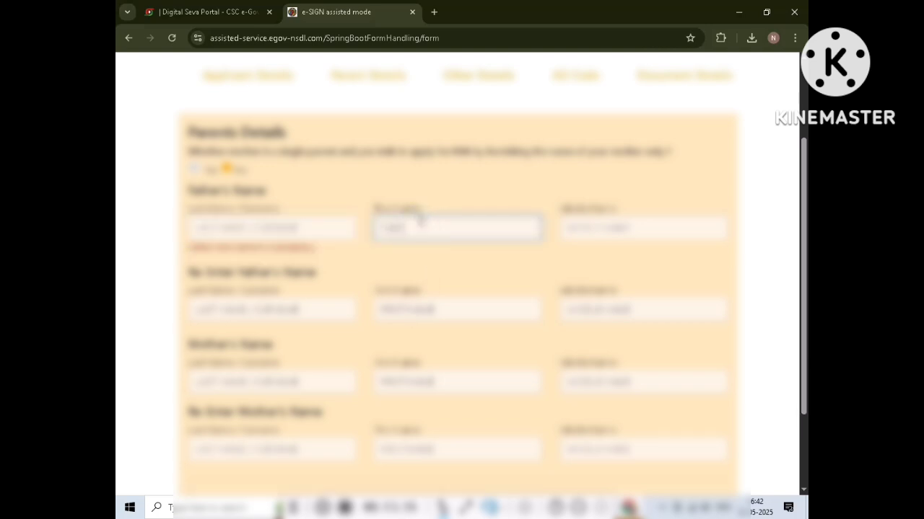
left_click(428, 264)
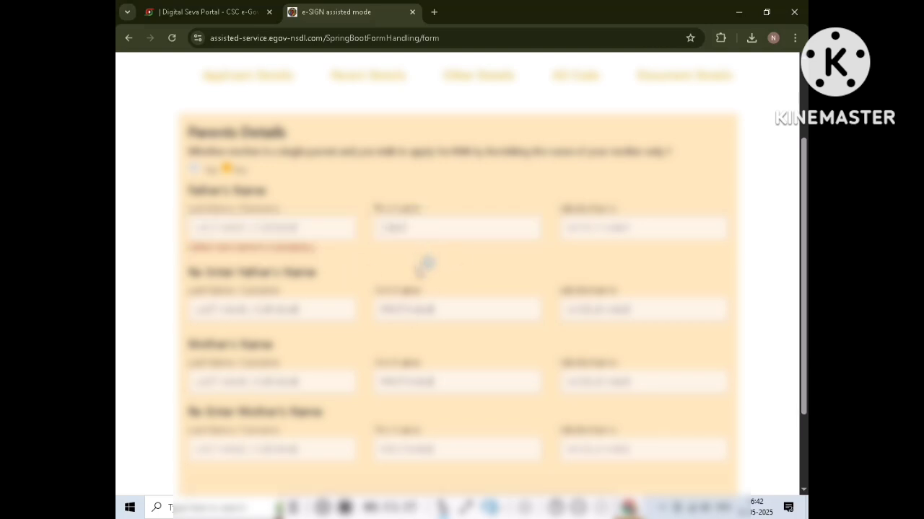
left_click(608, 229)
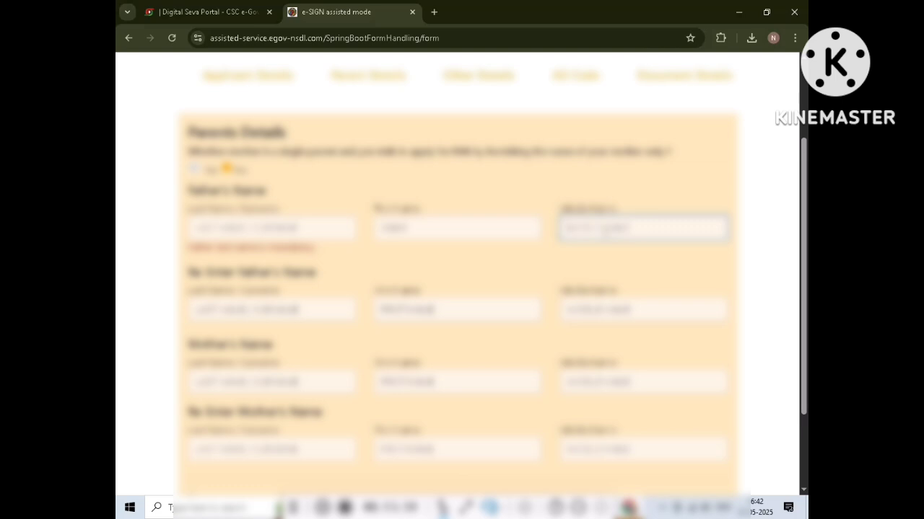
type("KUM")
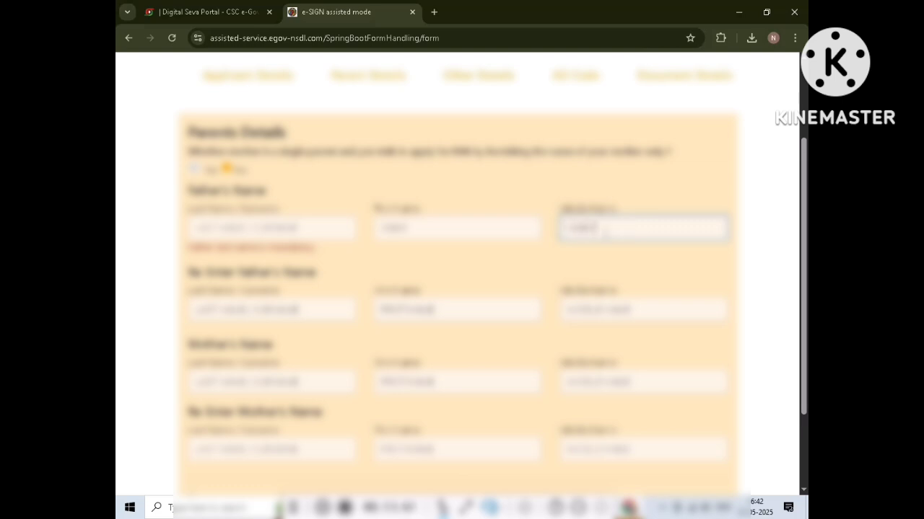
left_click(318, 229)
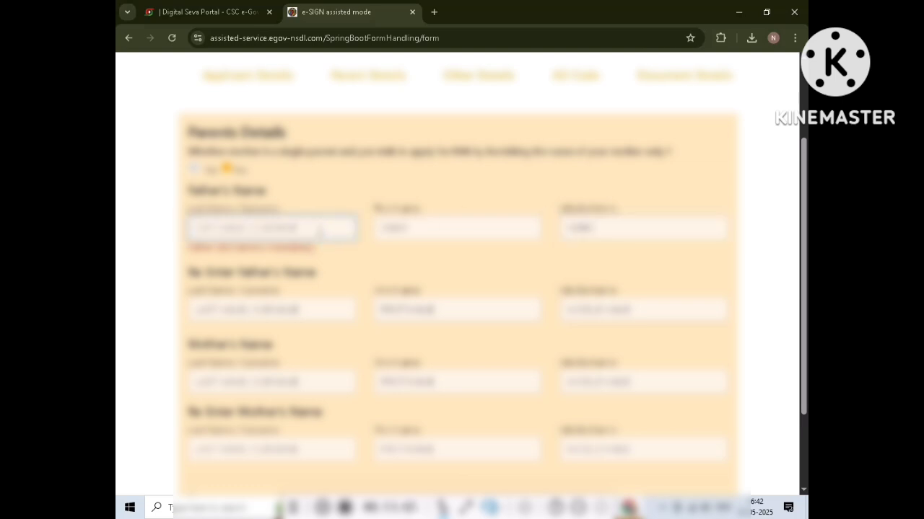
type("SAHU")
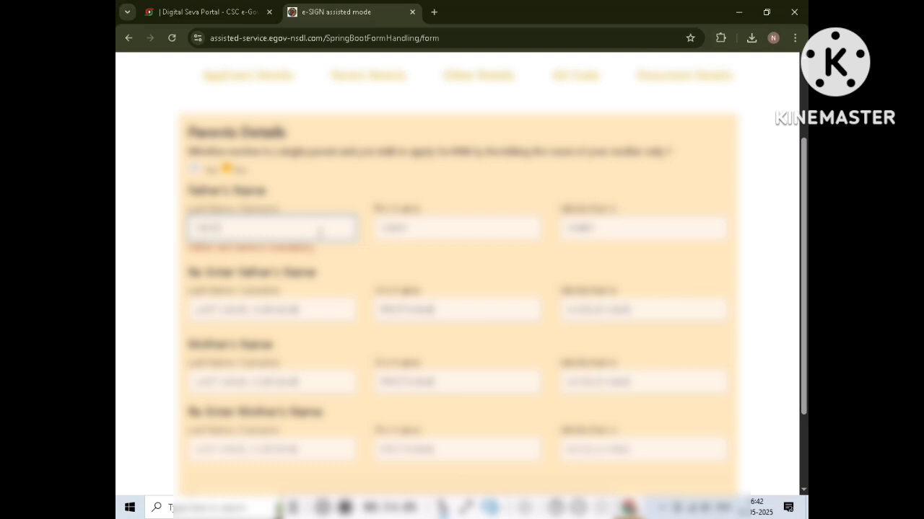
Re-enter the father's last, first and middle names in the confirmation fields.
left_click(301, 313)
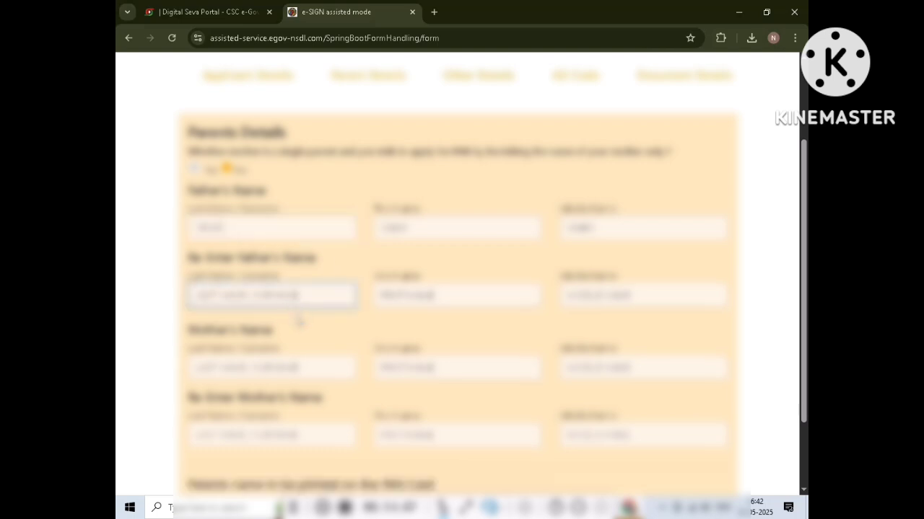
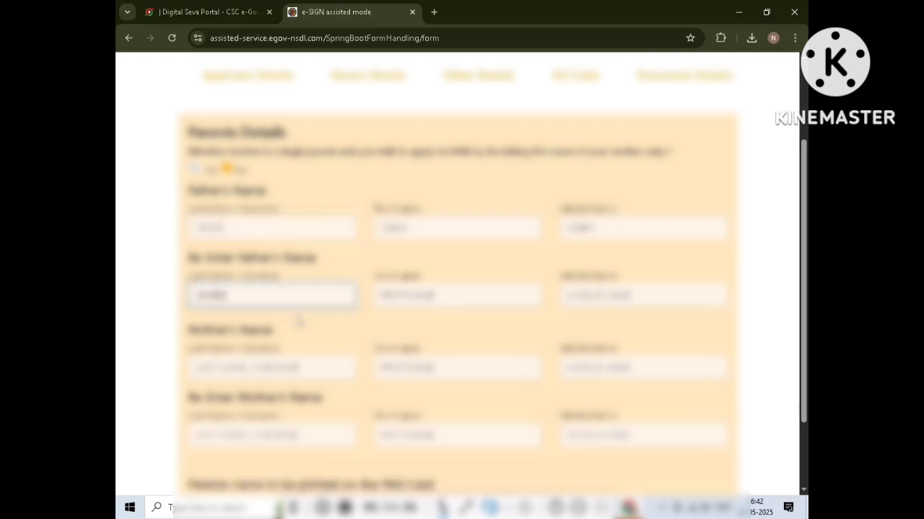
key("Tab")
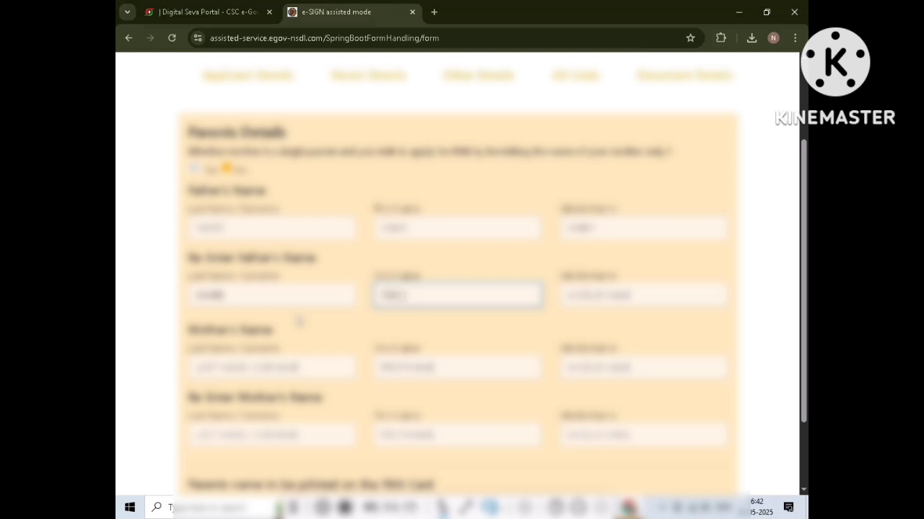
key("Tab")
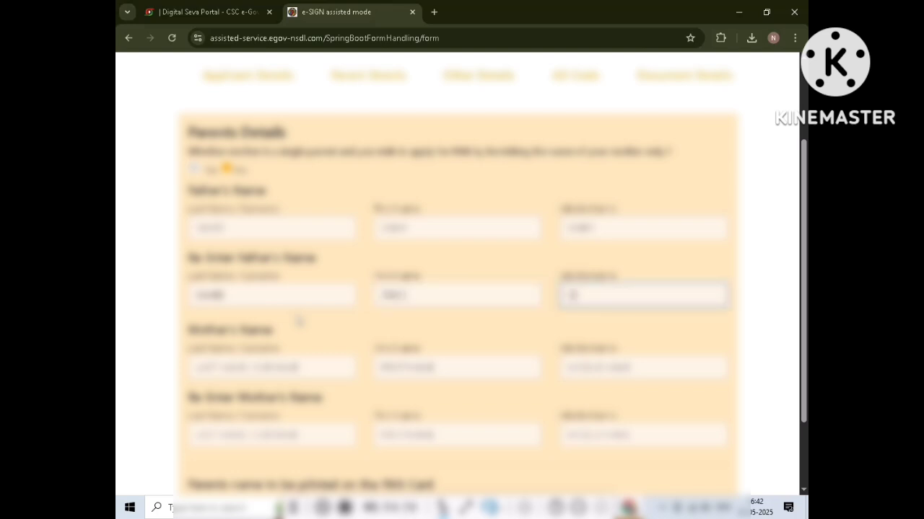
scroll(284, 332, "down", 3)
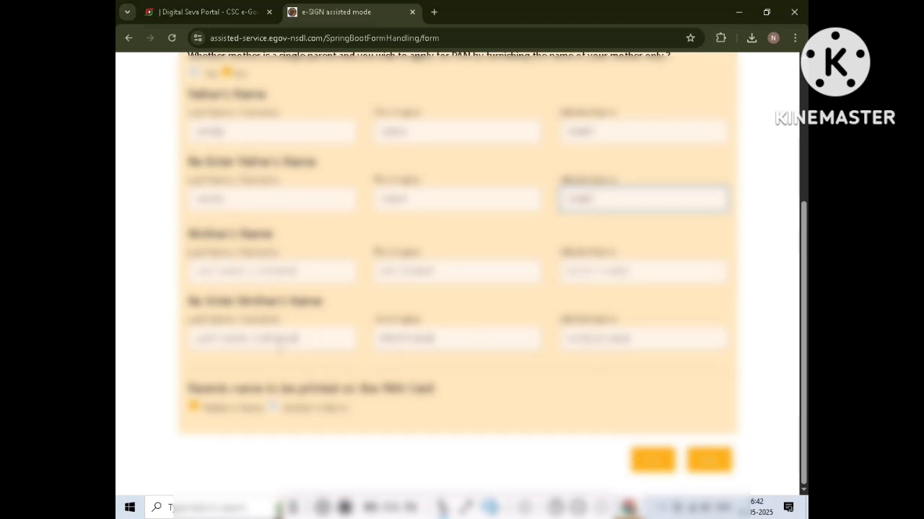
Move to Other Details, set source of income to No income, and enter code 91.
left_click(708, 461)
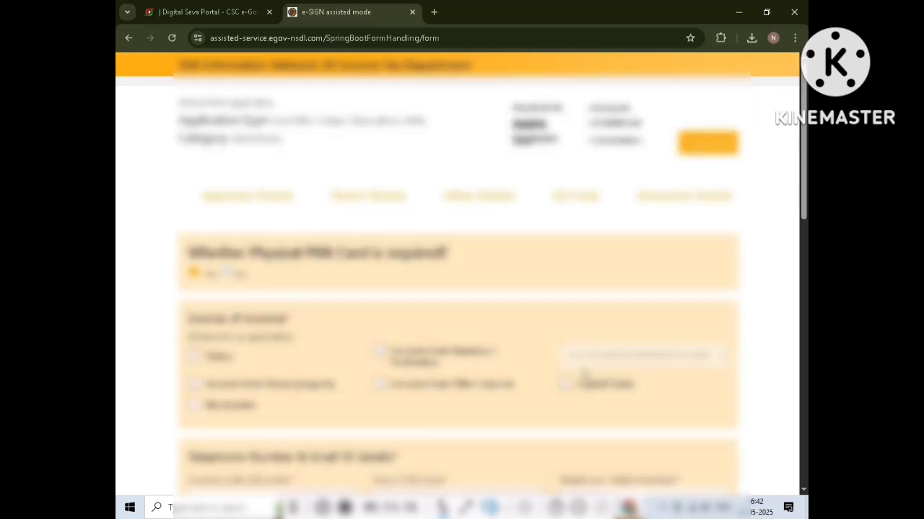
left_click(193, 405)
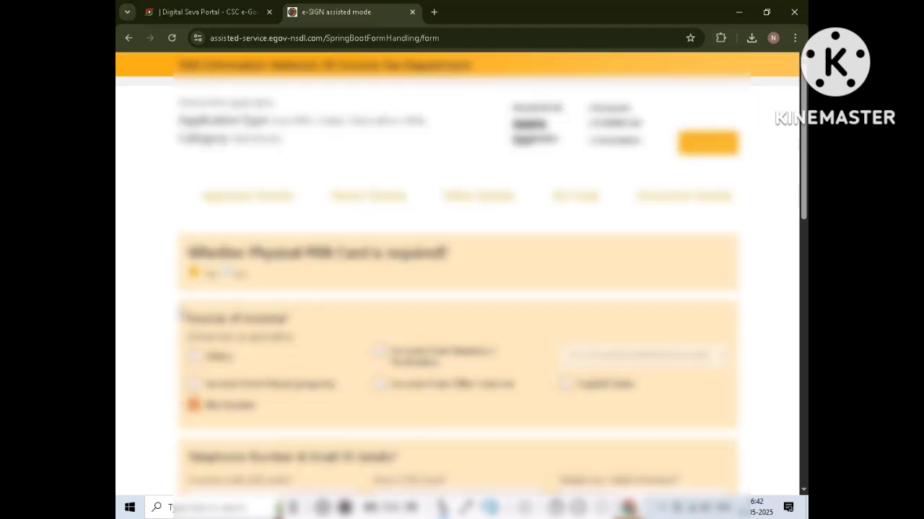
scroll(281, 299, "down", 2)
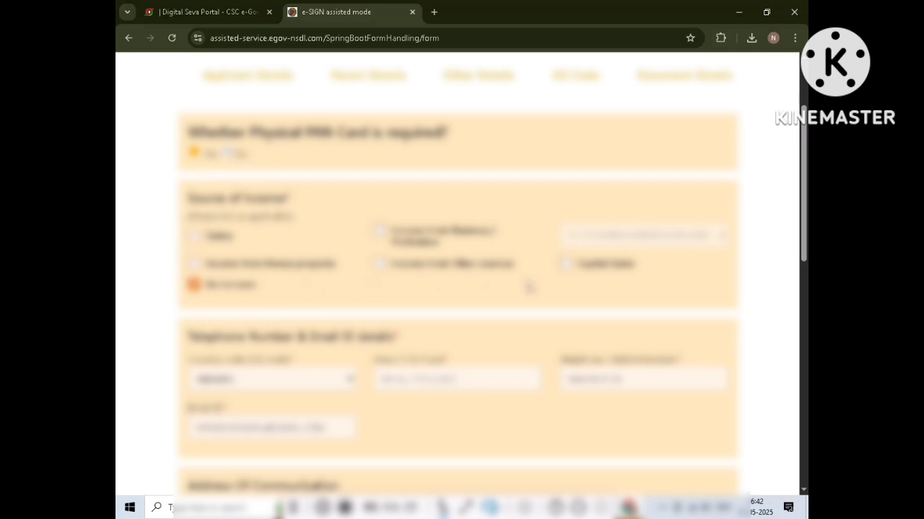
scroll(433, 338, "down", 1)
left_click(426, 321)
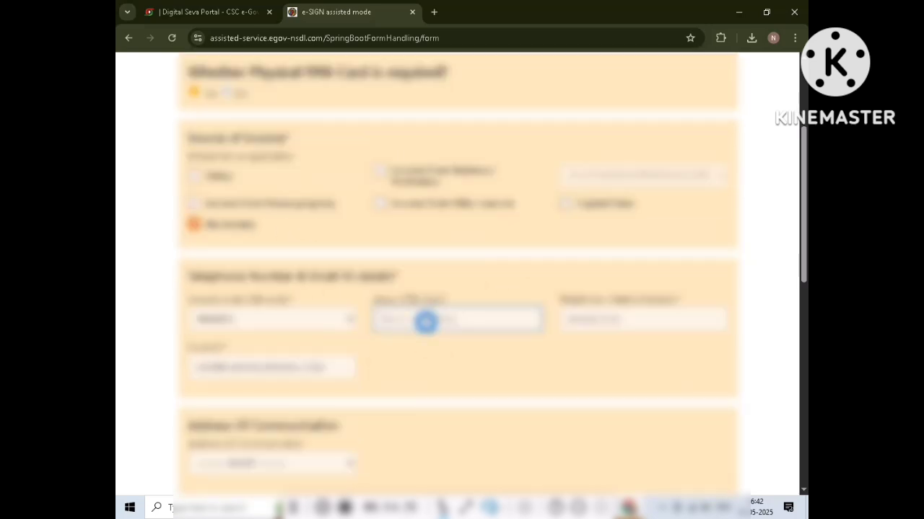
type("91")
Choose the address for communication and begin the residence address first line.
scroll(426, 321, "down", 3)
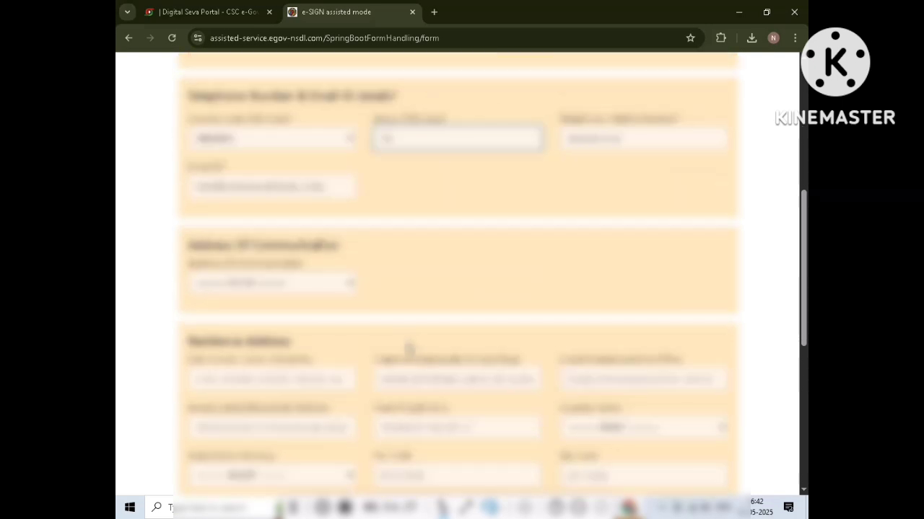
left_click(245, 282)
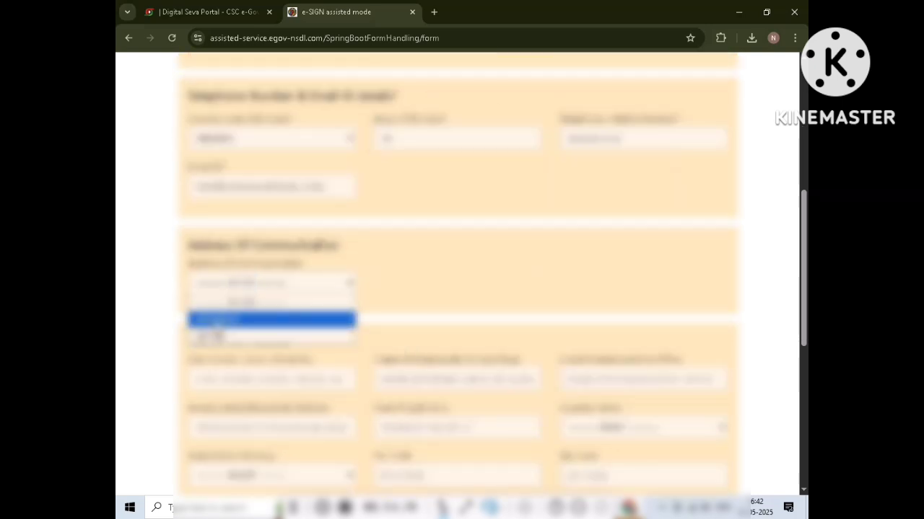
left_click(219, 321)
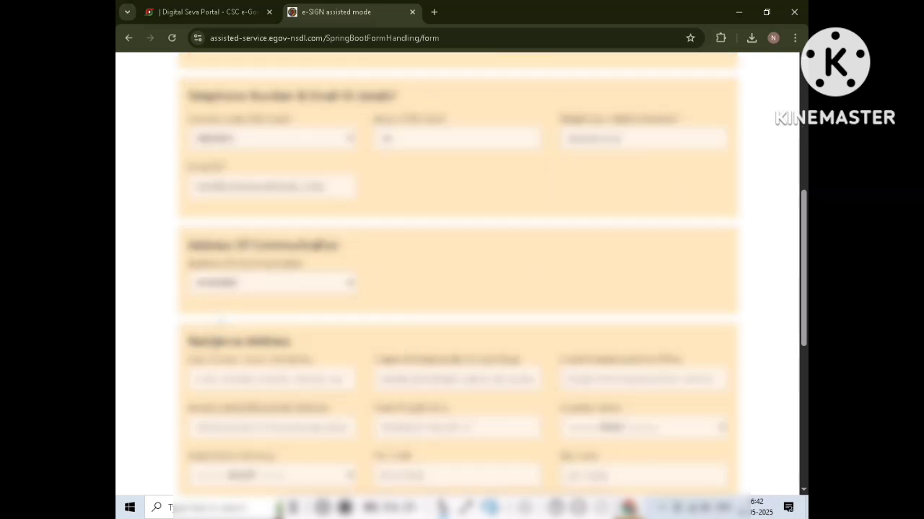
scroll(218, 321, "down", 2)
left_click(246, 262)
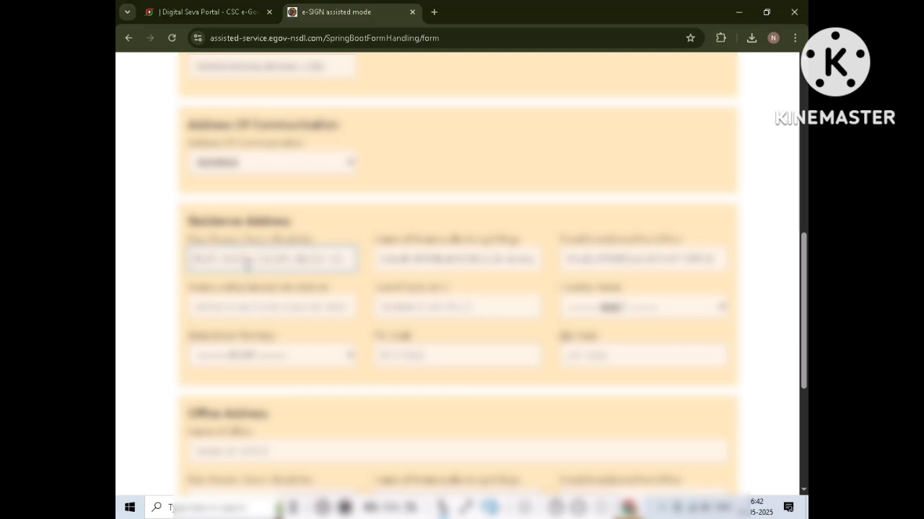
Fill in the residence address lines: care-of, premises, road, area and town.
type("S/O")
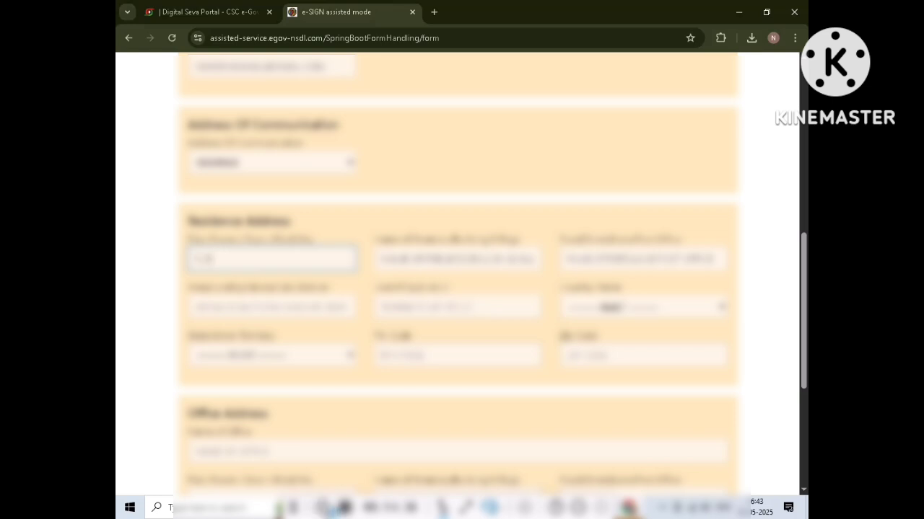
left_click(435, 261)
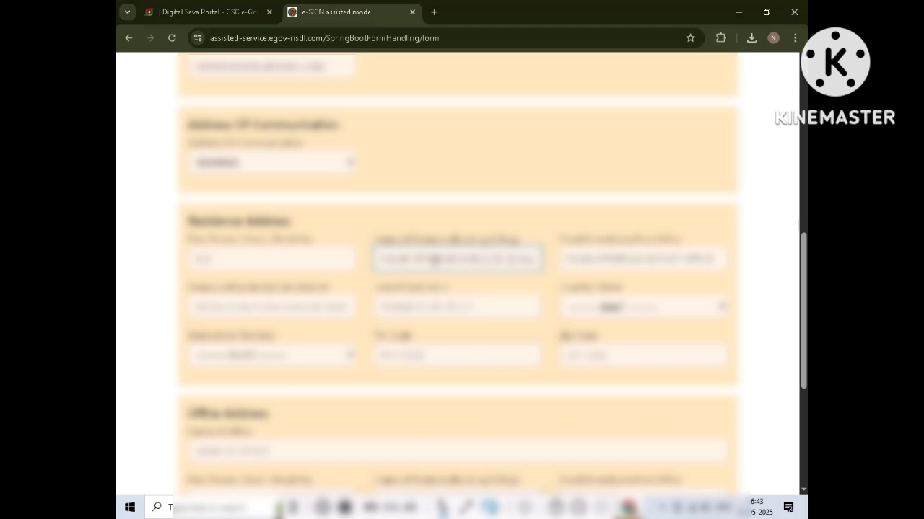
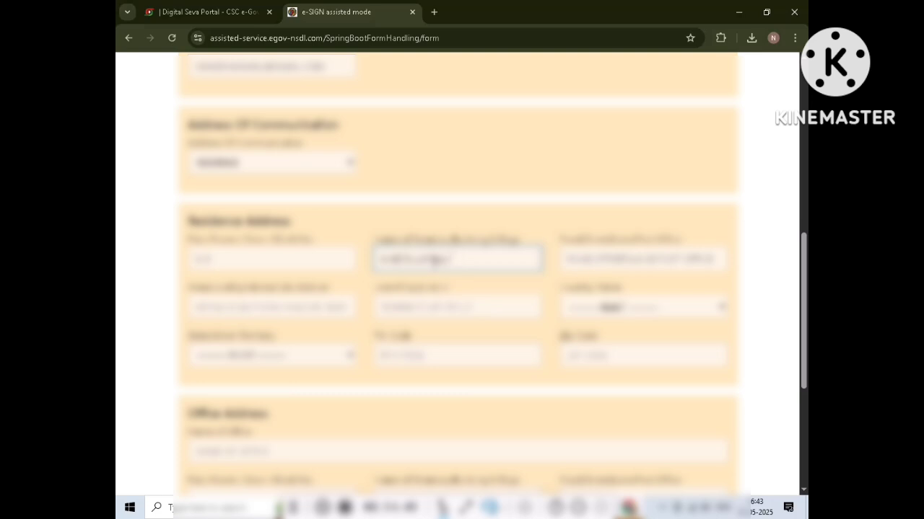
key("Tab")
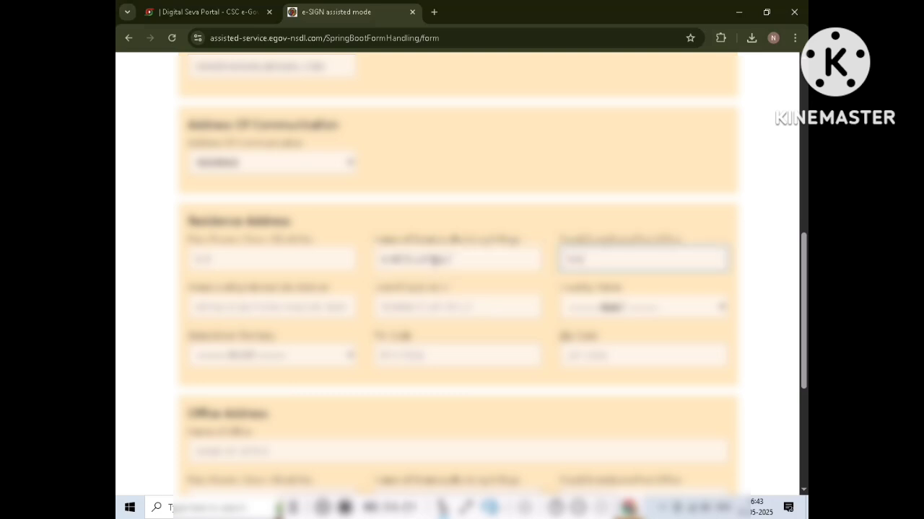
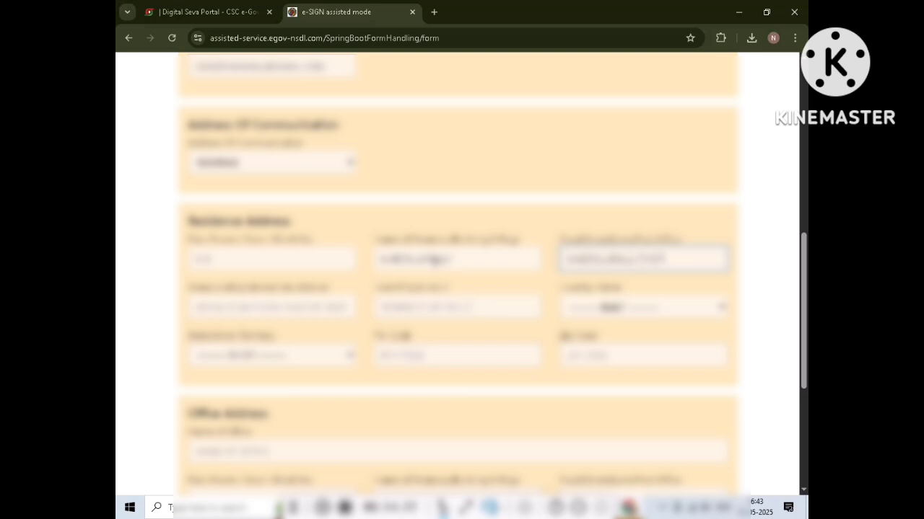
key("Tab")
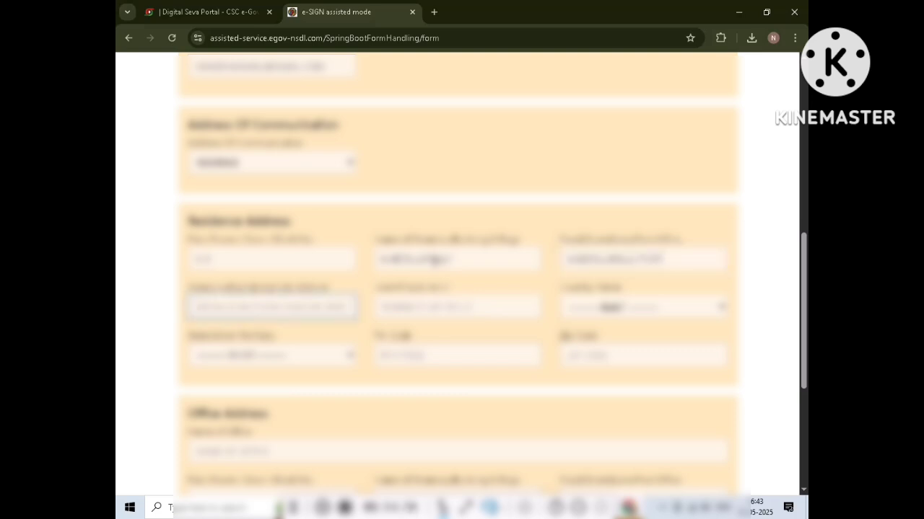
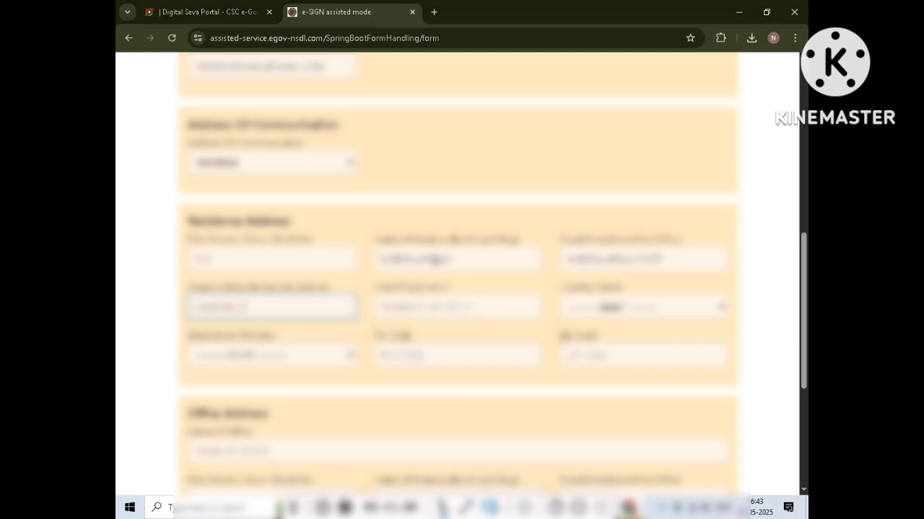
key("Tab")
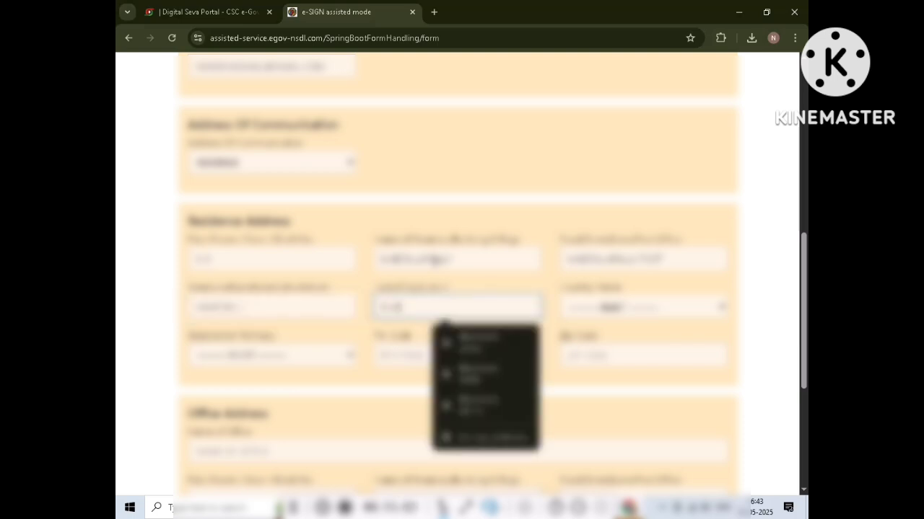
Select the country and state for the residence address.
left_click(608, 318)
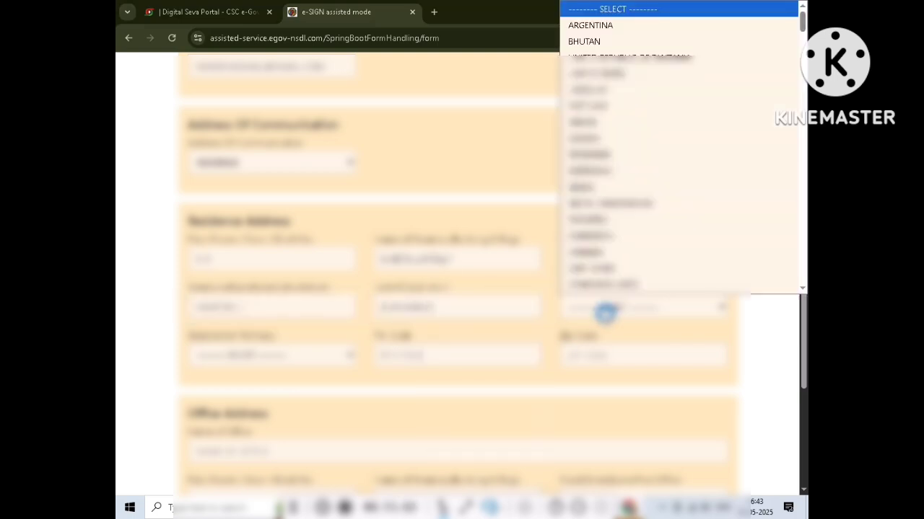
scroll(604, 230, "down", 10)
scroll(605, 238, "down", 12)
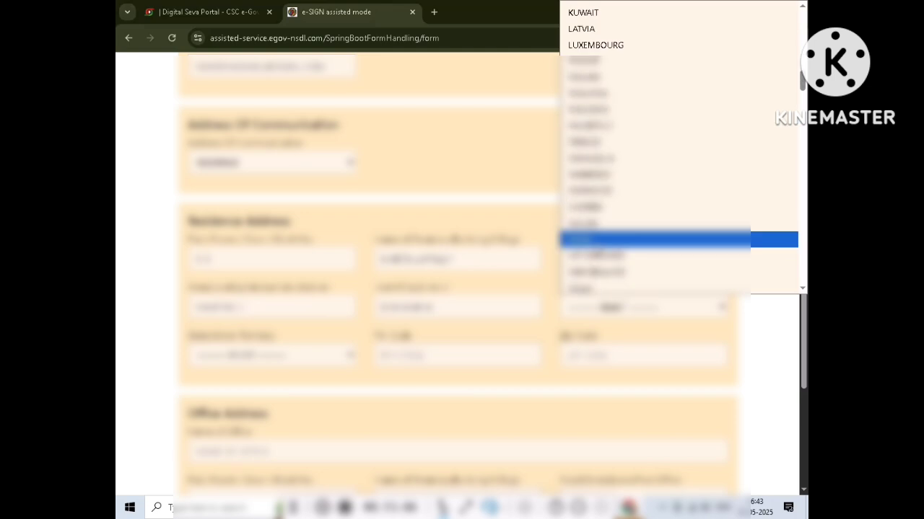
scroll(599, 252, "down", 8)
scroll(598, 252, "up", 20)
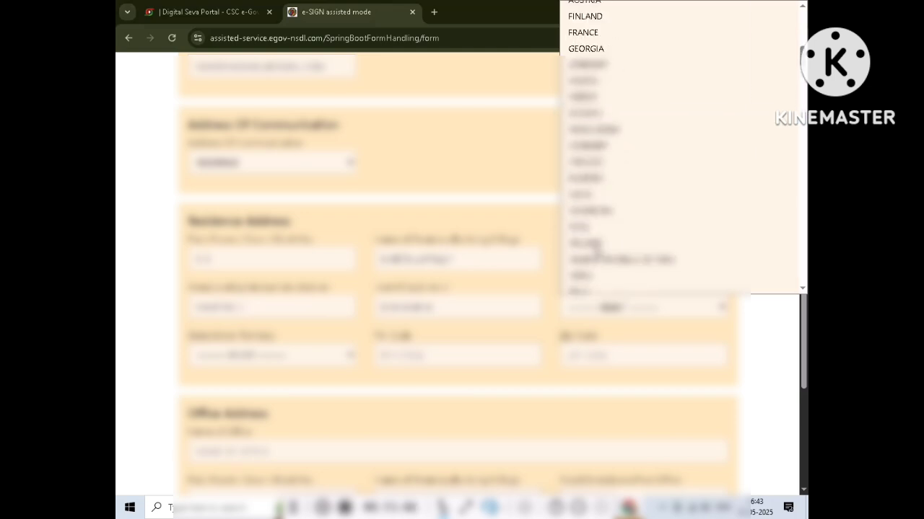
scroll(599, 252, "down", 5)
scroll(599, 253, "down", 5)
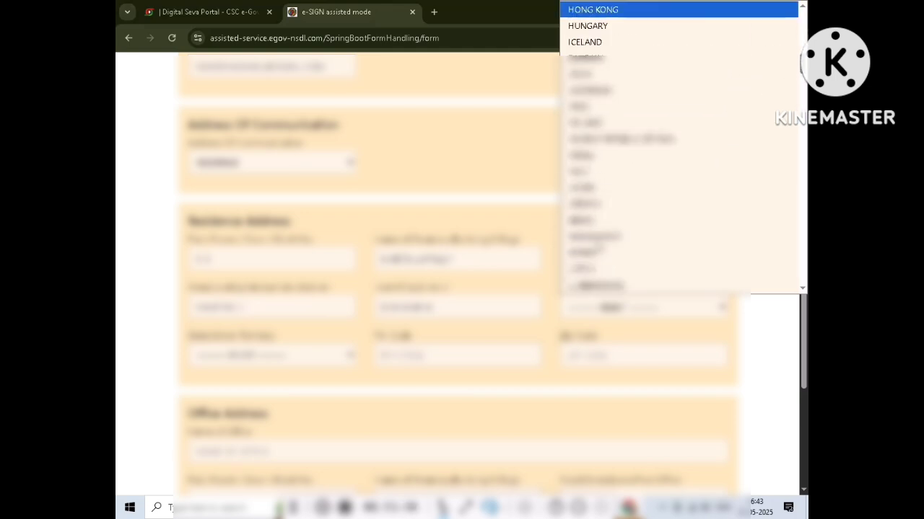
left_click(586, 77)
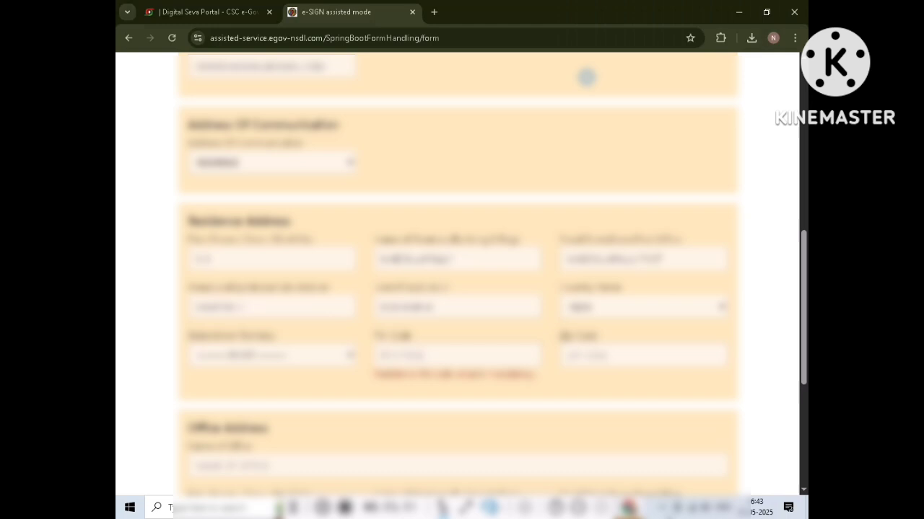
left_click(296, 356)
scroll(262, 302, "down", 7)
left_click(261, 302)
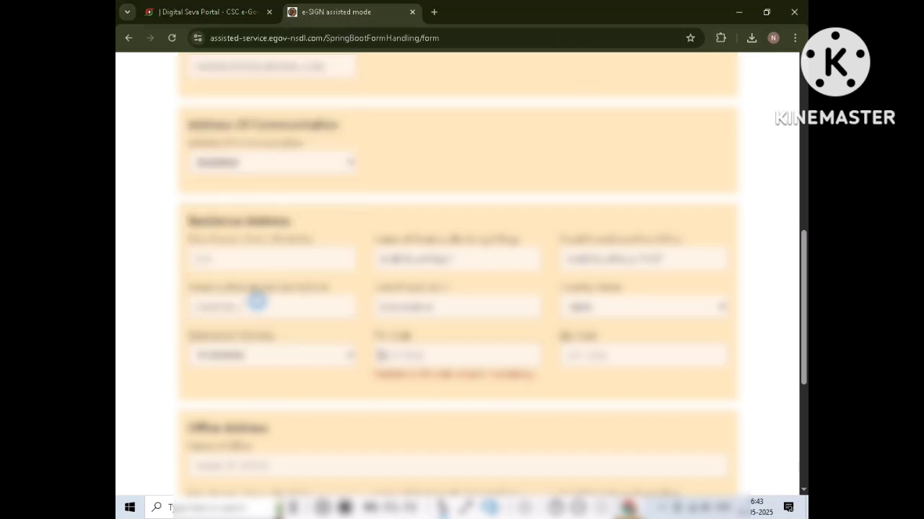
Enter the residence PIN code and answer No to appointing a representative.
left_click(384, 354)
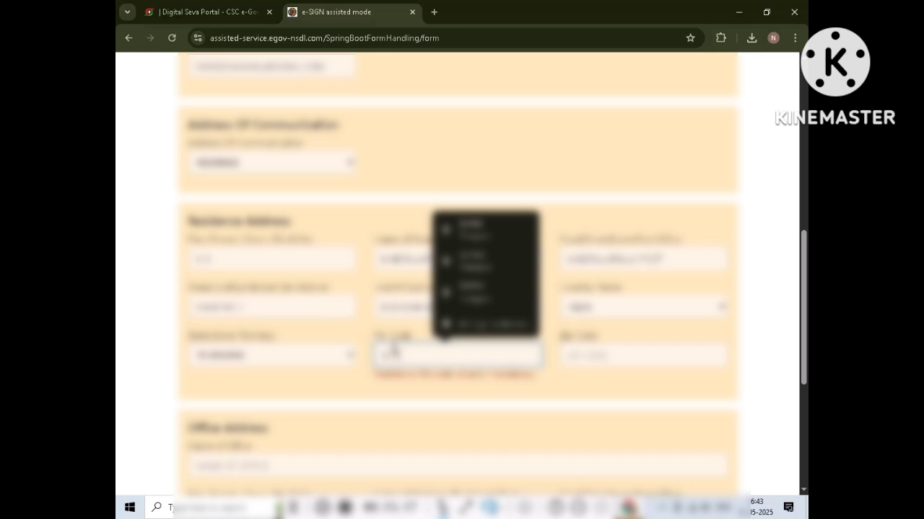
type("127150")
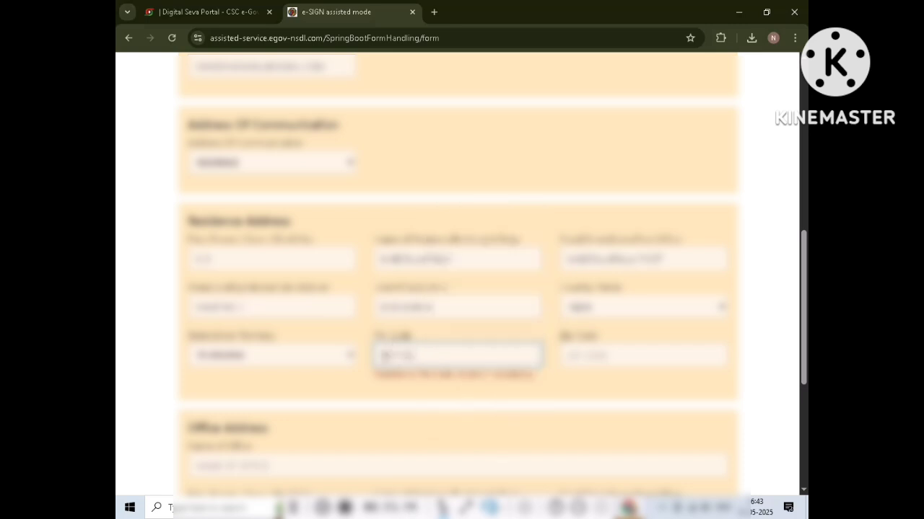
left_click(375, 406)
scroll(374, 404, "down", 5)
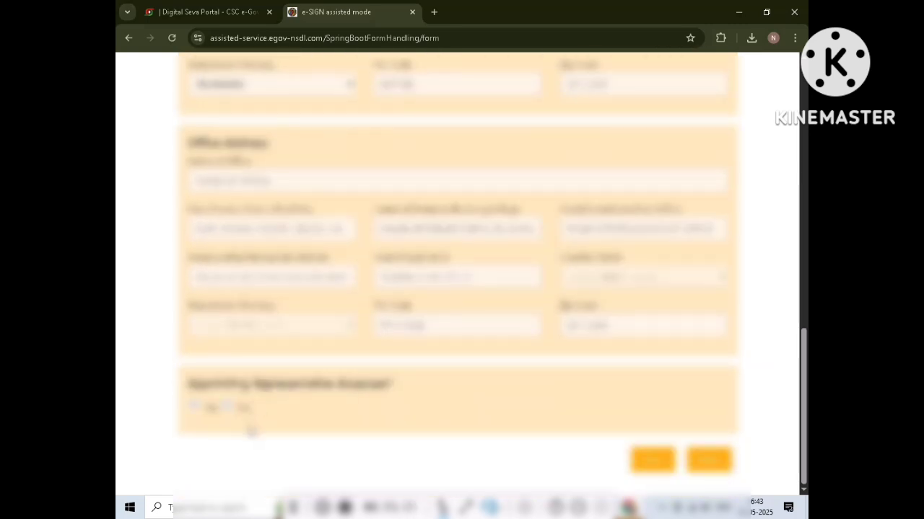
left_click(226, 408)
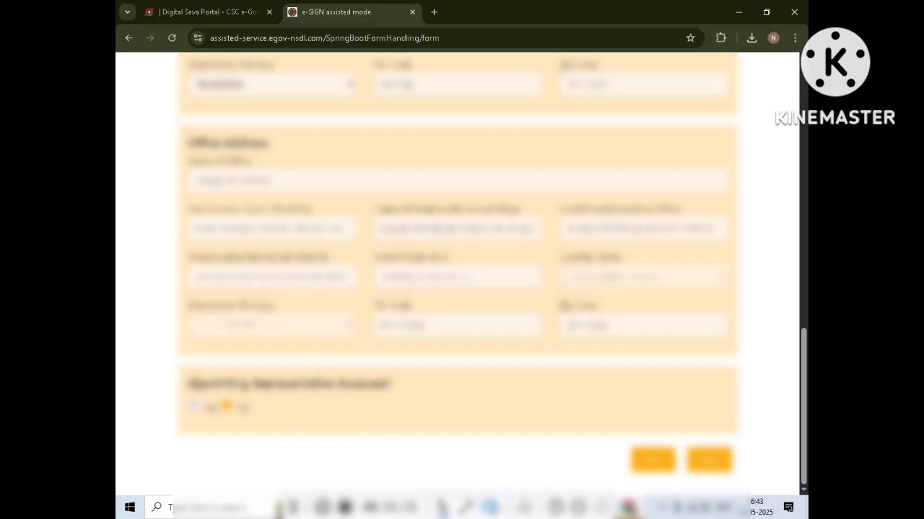
Advance to Document Details and choose the three proof document types.
left_click(709, 460)
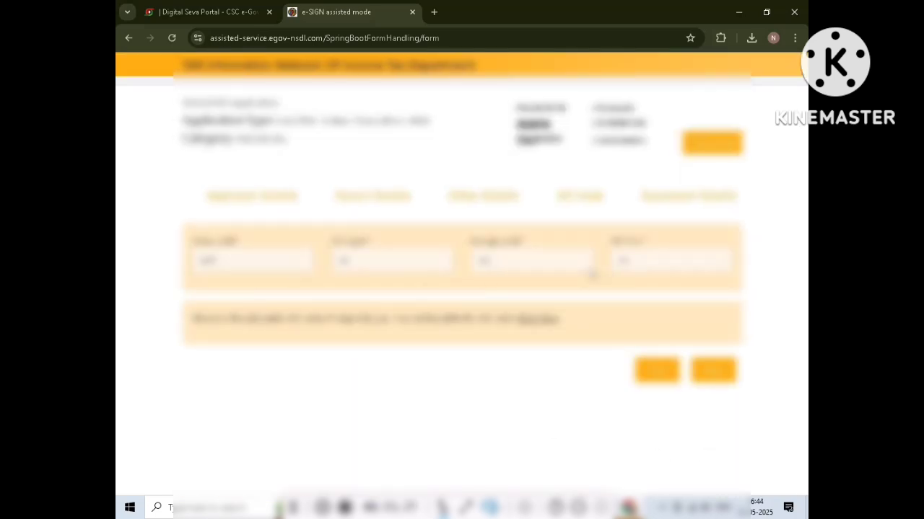
left_click(713, 370)
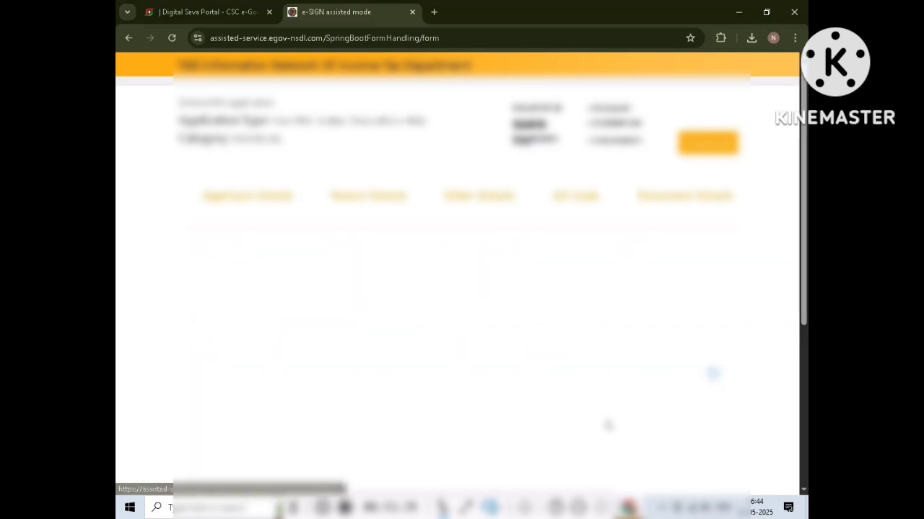
scroll(357, 326, "down", 2)
left_click(278, 139)
left_click(281, 187)
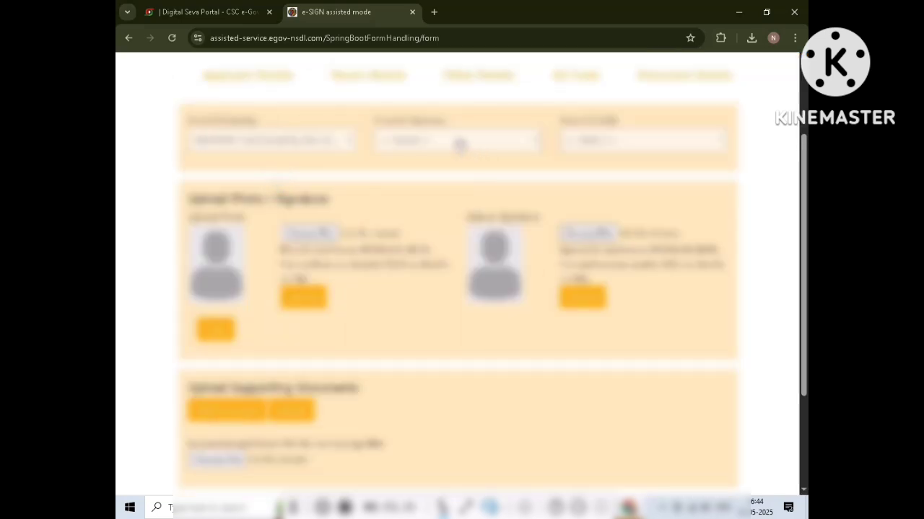
left_click(459, 144)
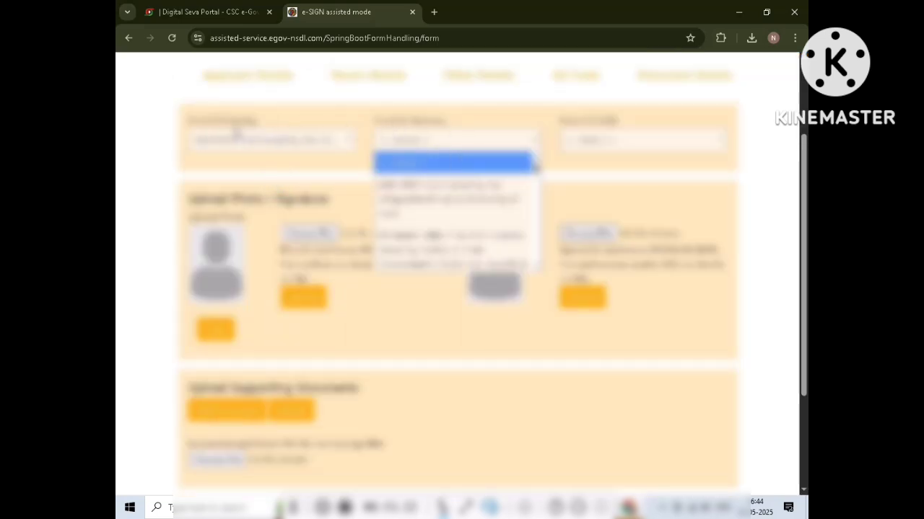
left_click(447, 186)
left_click(594, 141)
left_click(588, 184)
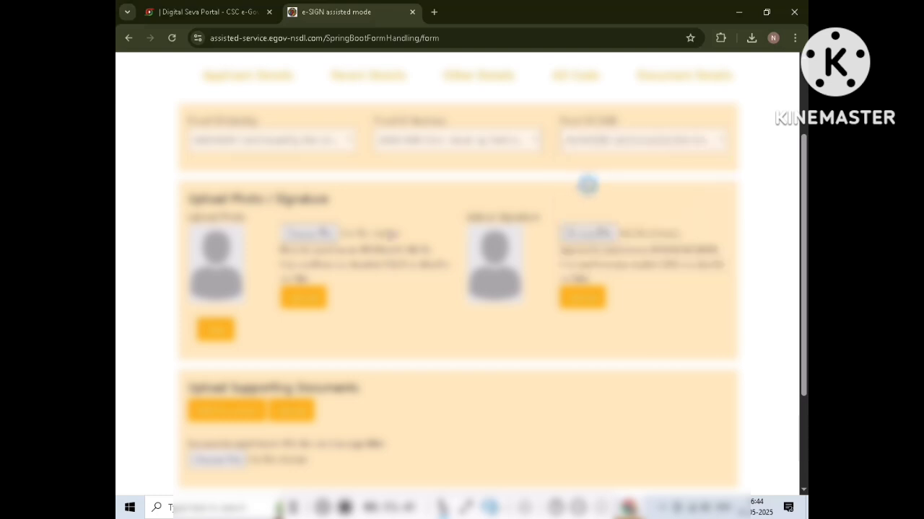
Upload the applicant's photo file from the Downloads folder.
left_click(324, 233)
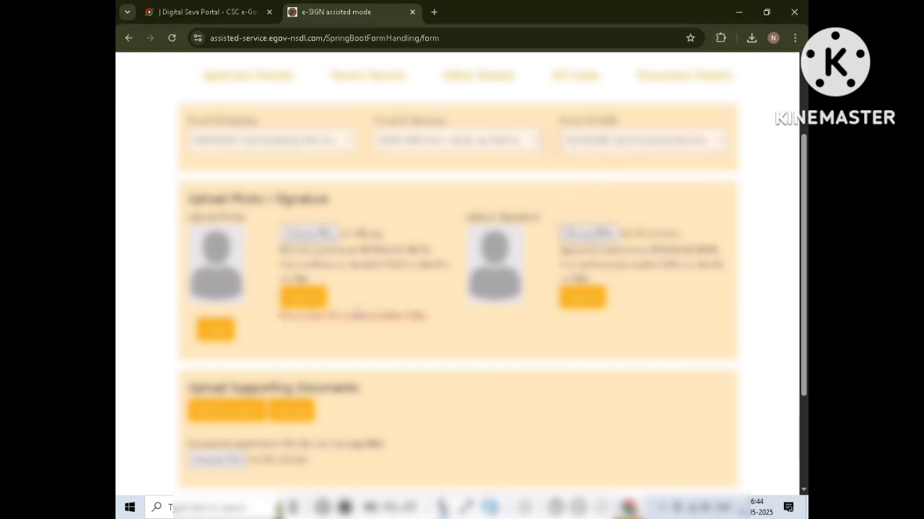
left_click(310, 237)
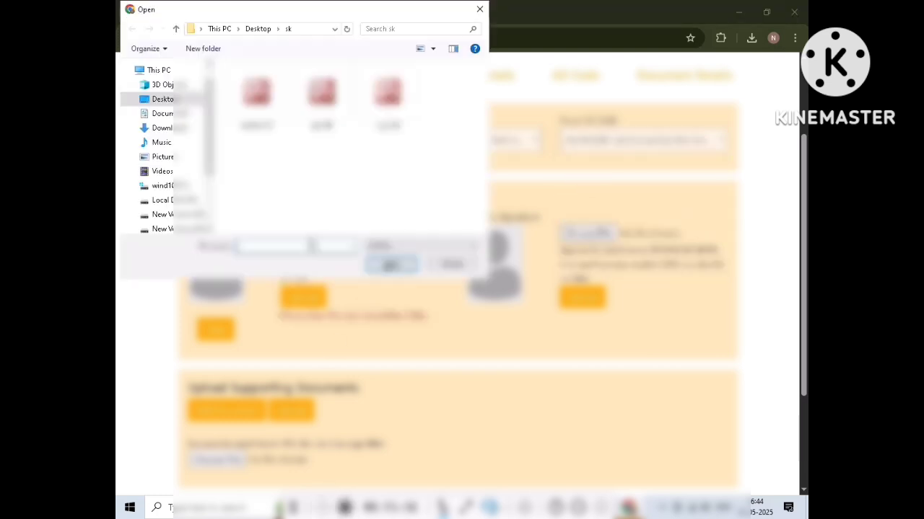
left_click(172, 127)
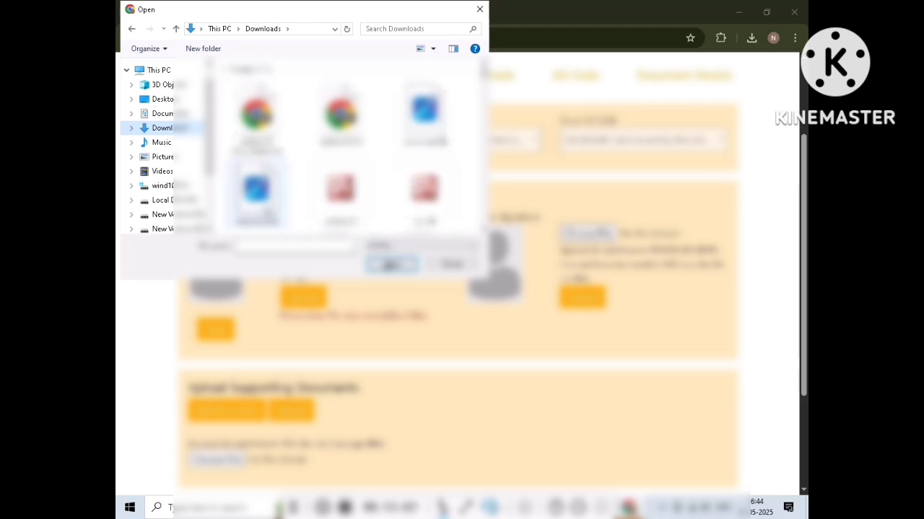
left_click(256, 189)
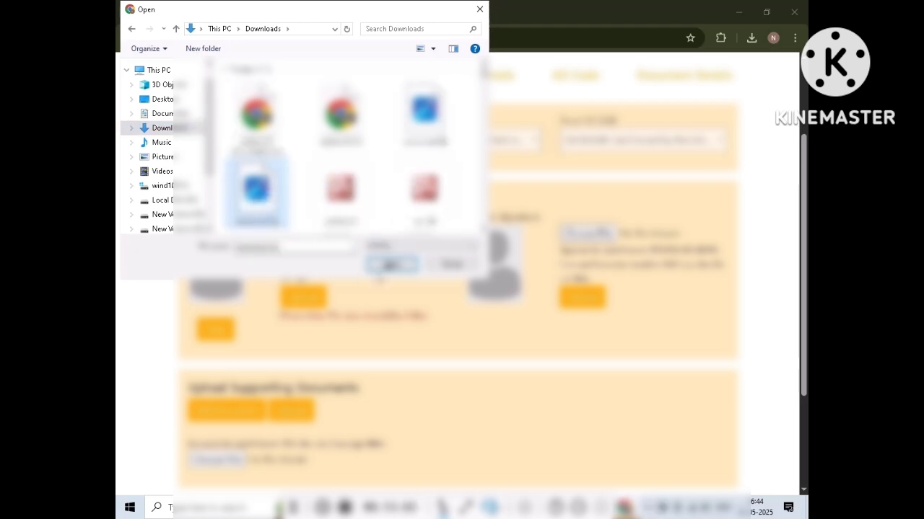
left_click(389, 264)
left_click(308, 305)
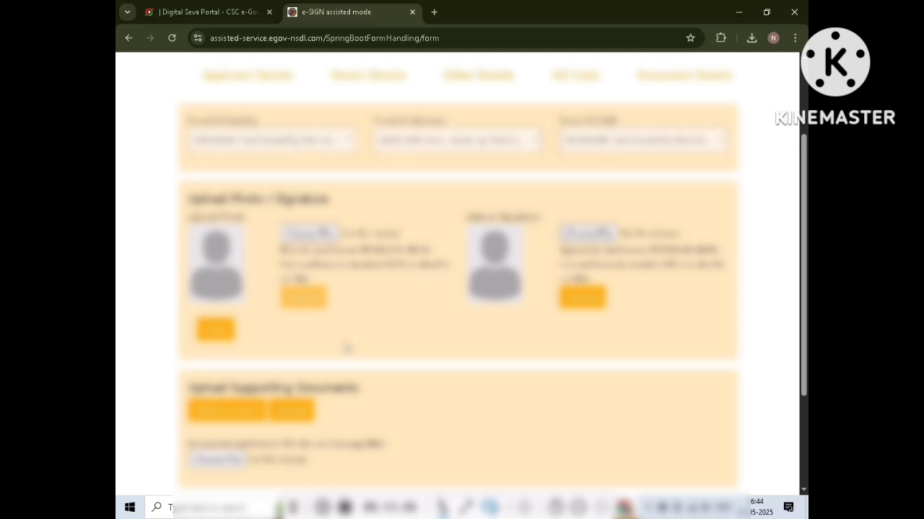
Choose the signature file from Downloads and start uploading it.
left_click(588, 233)
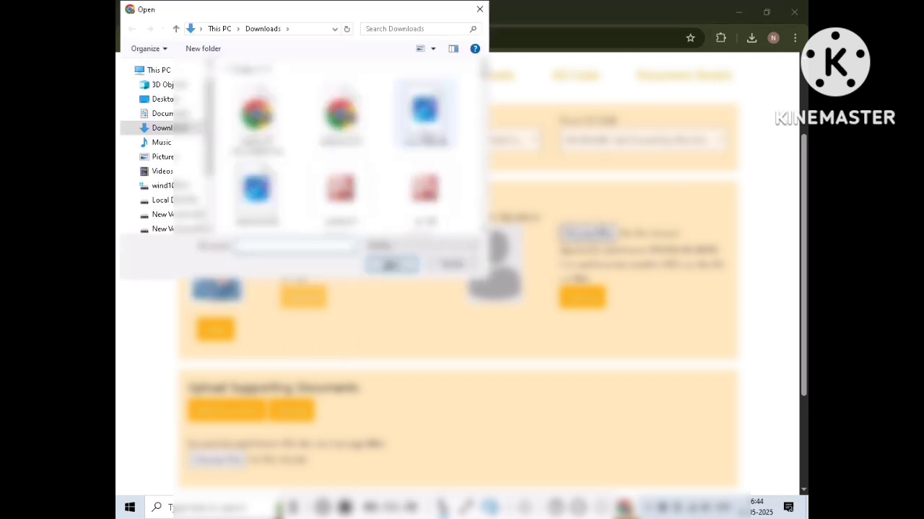
left_click(424, 112)
left_click(391, 264)
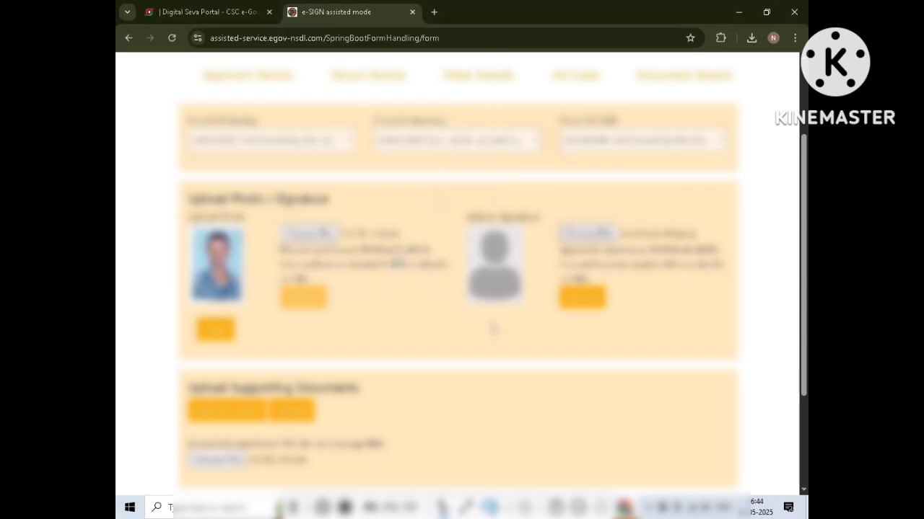
left_click(583, 299)
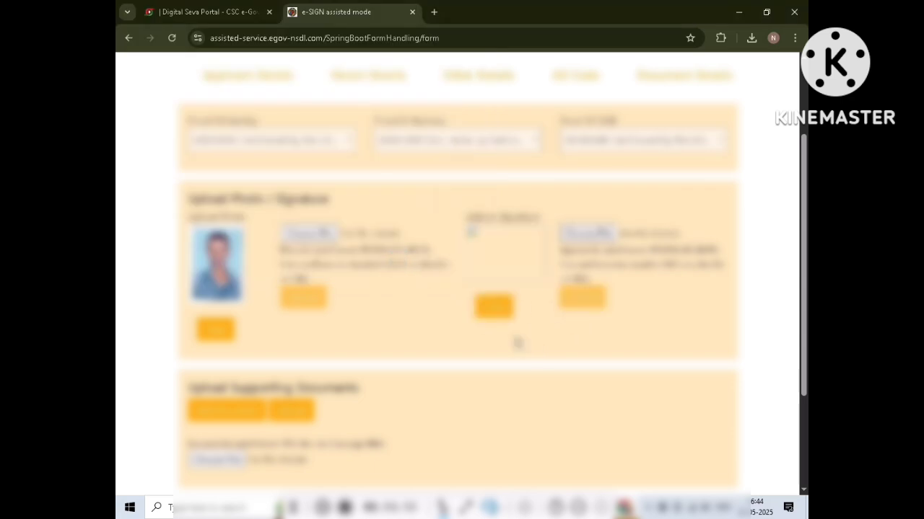
Clear the uploaded signature and upload the signature image again.
scroll(517, 342, "down", 1)
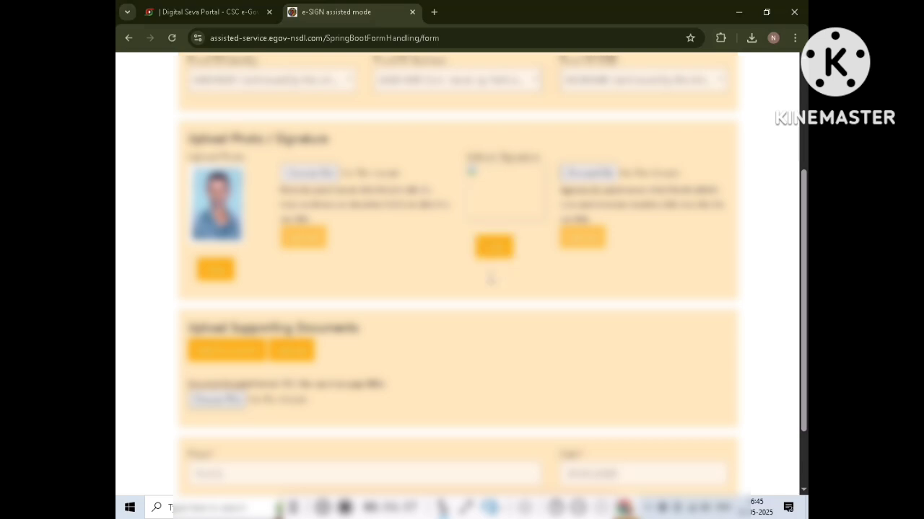
left_click(494, 247)
left_click(582, 171)
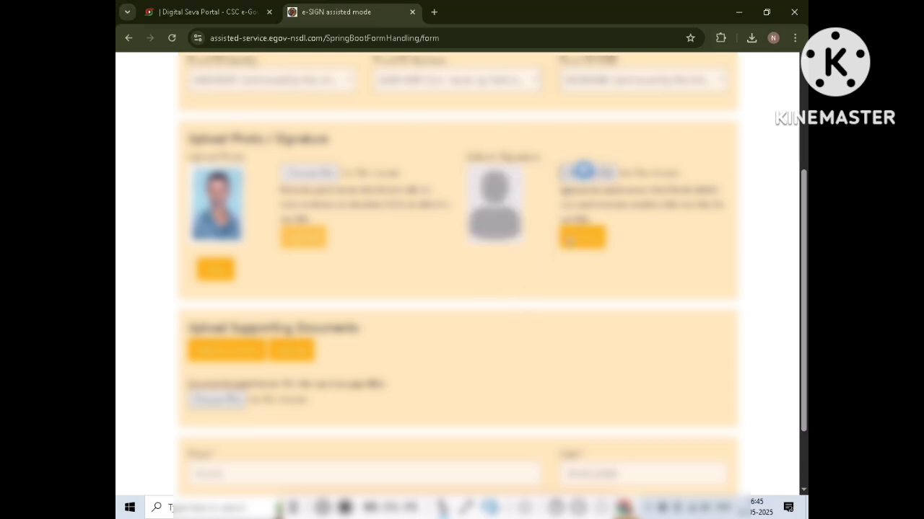
double_click(416, 117)
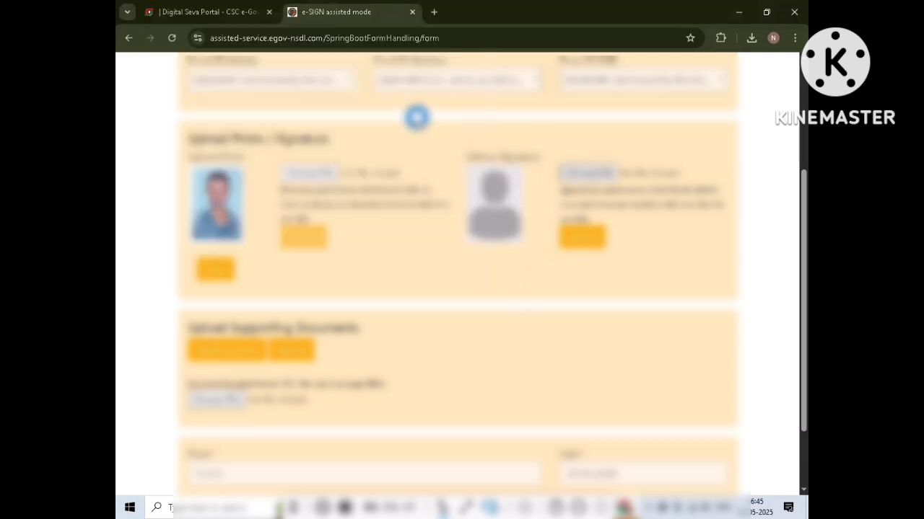
left_click(582, 235)
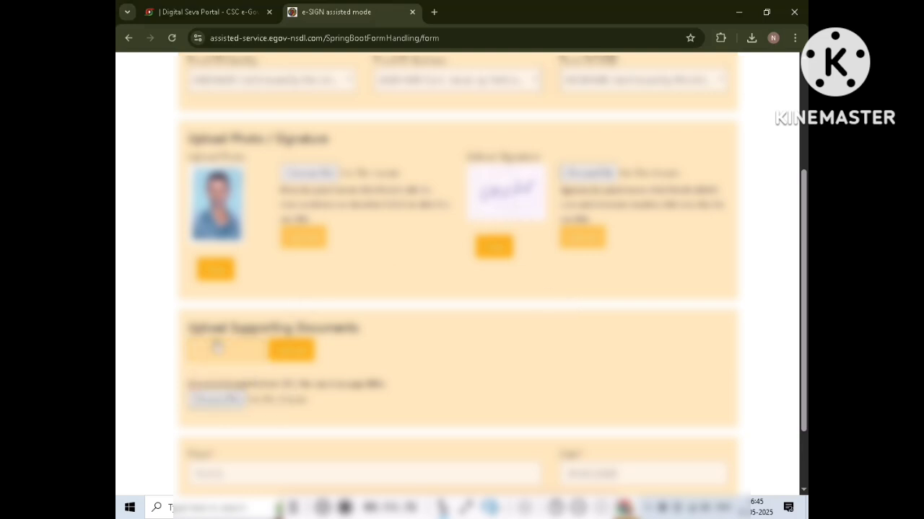
Attach the supporting document file to the application.
left_click(216, 399)
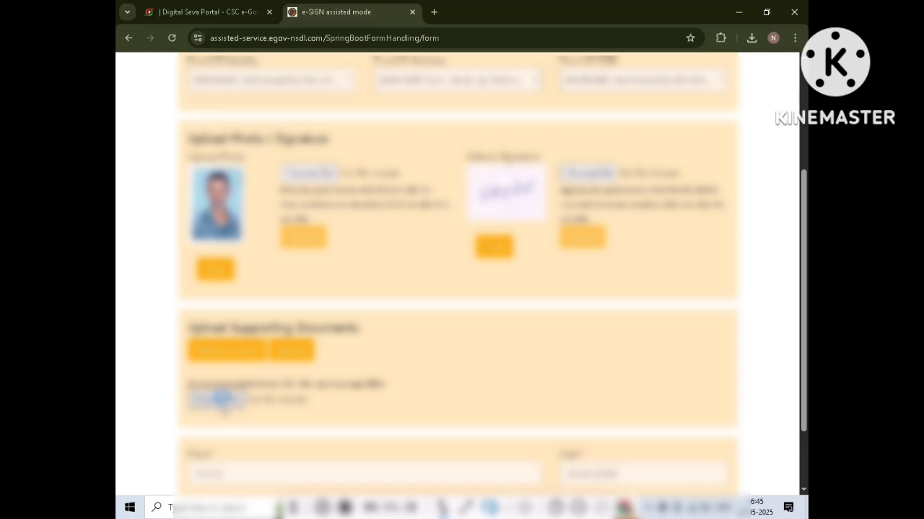
left_click(256, 115)
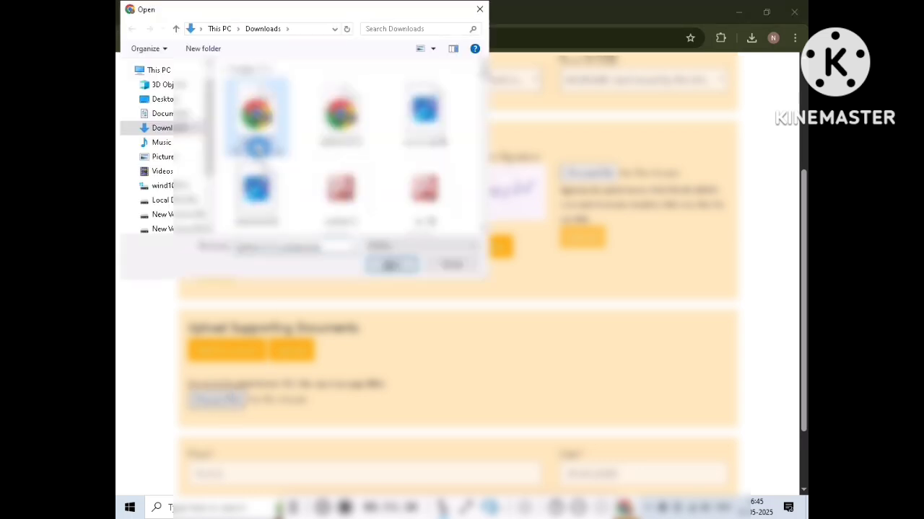
left_click(374, 263)
Fill in the declaration field and submit the completed application form.
scroll(299, 373, "down", 2)
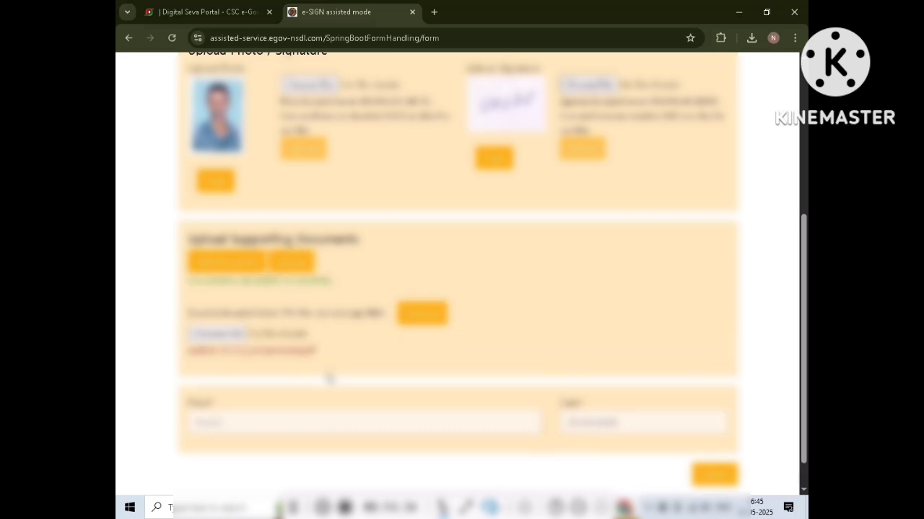
left_click(313, 416)
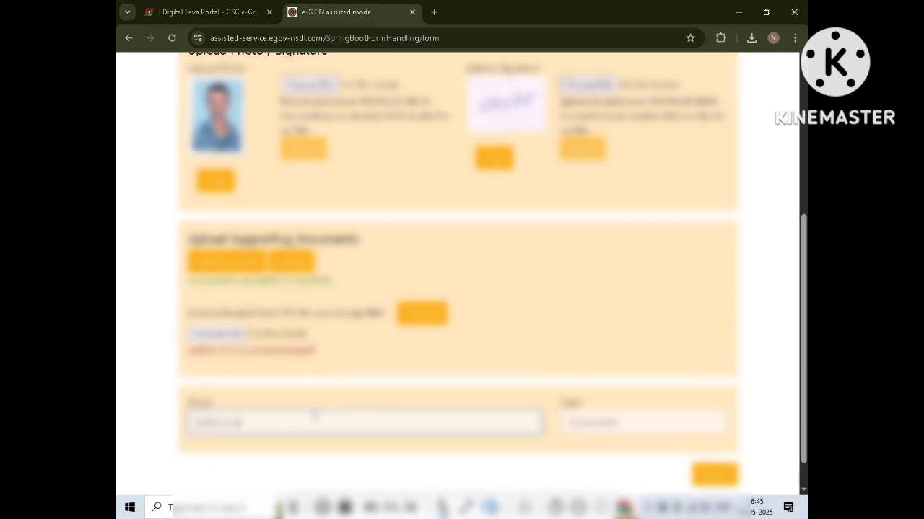
scroll(313, 416, "down", 1)
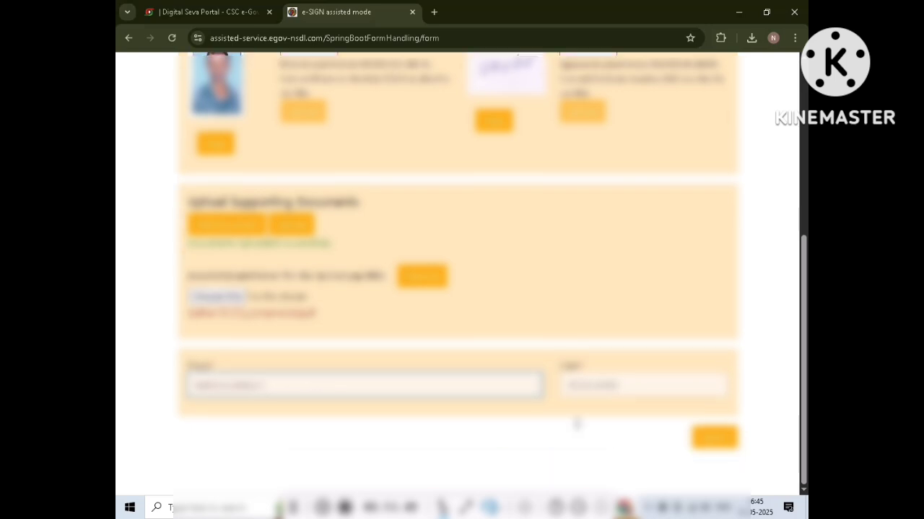
left_click(704, 438)
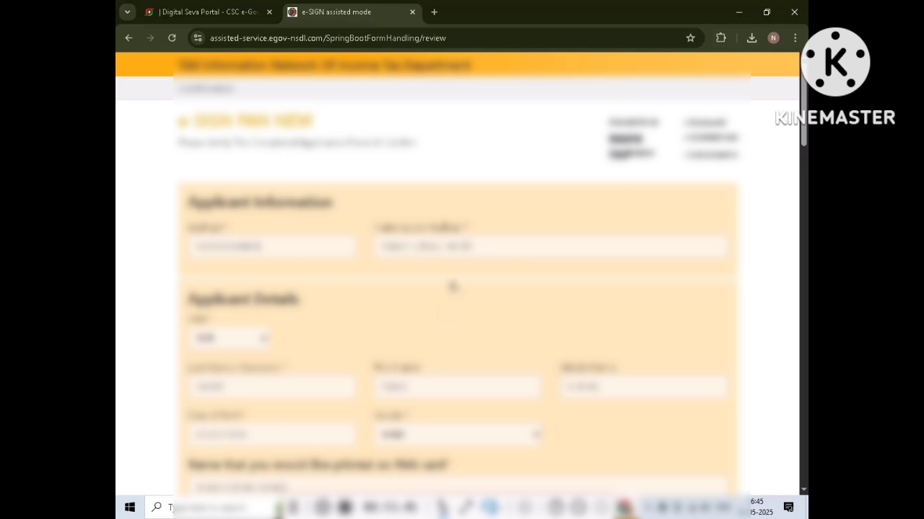
Scroll through every section of the review page, then confirm the details to proceed to e-Sign.
scroll(455, 289, "down", 1)
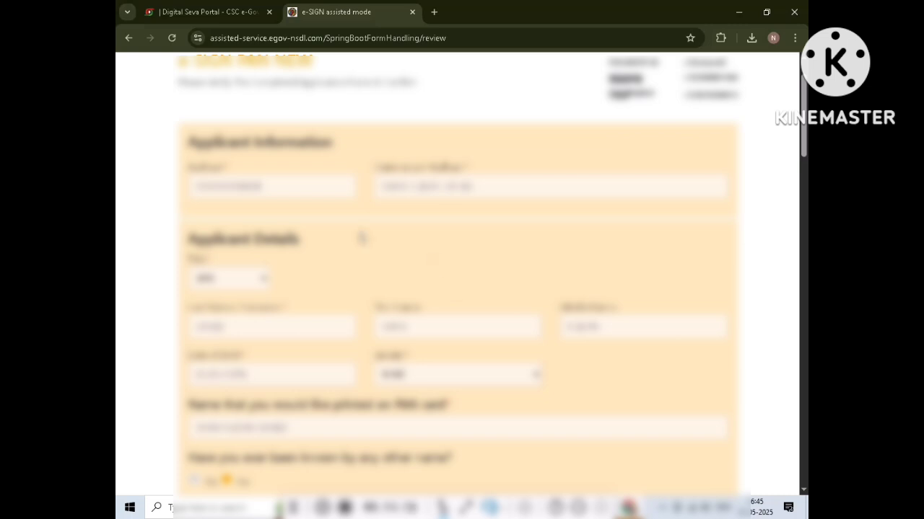
scroll(357, 278, "down", 2)
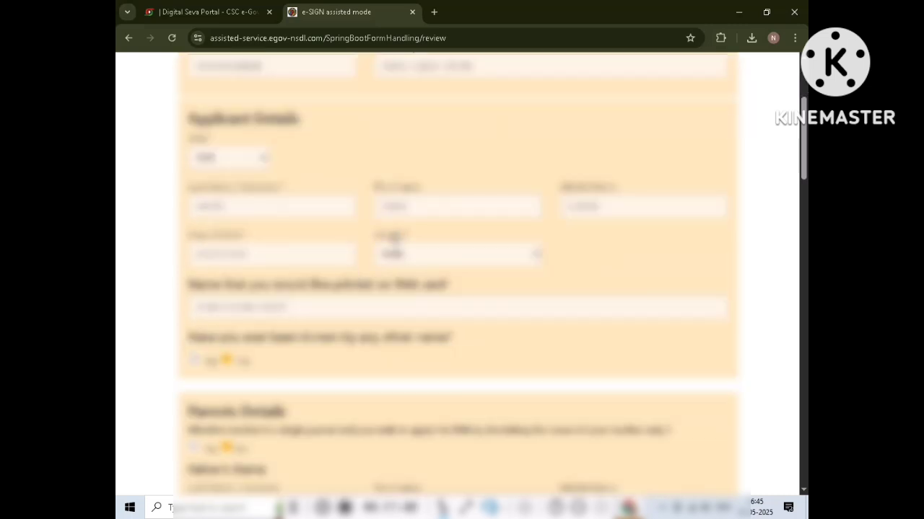
scroll(311, 318, "down", 3)
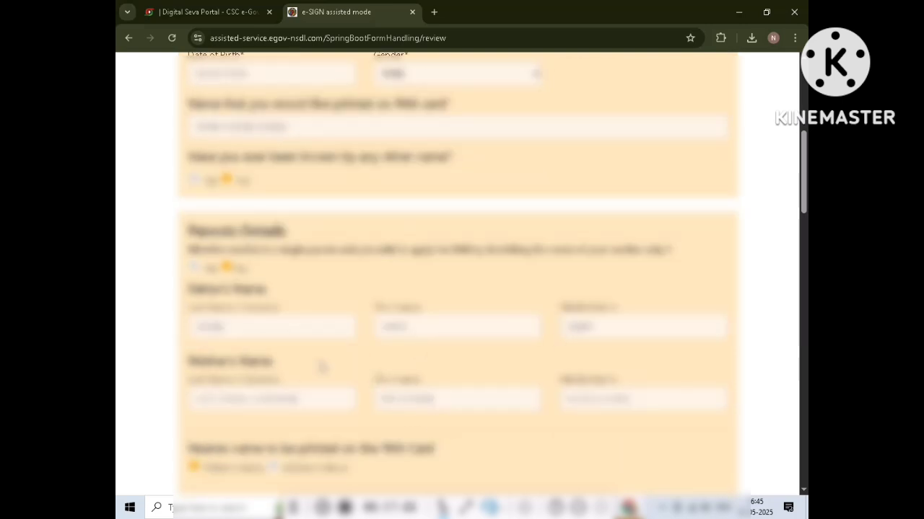
scroll(321, 368, "down", 2)
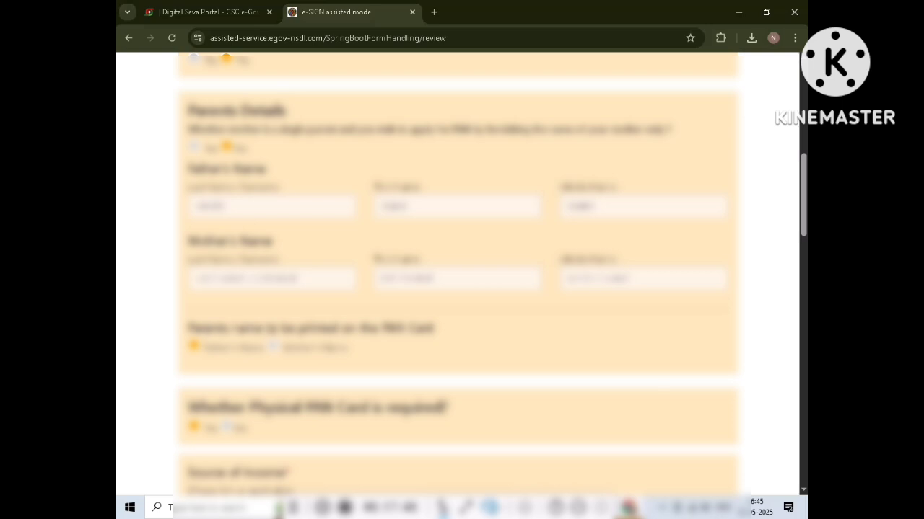
scroll(366, 369, "down", 2)
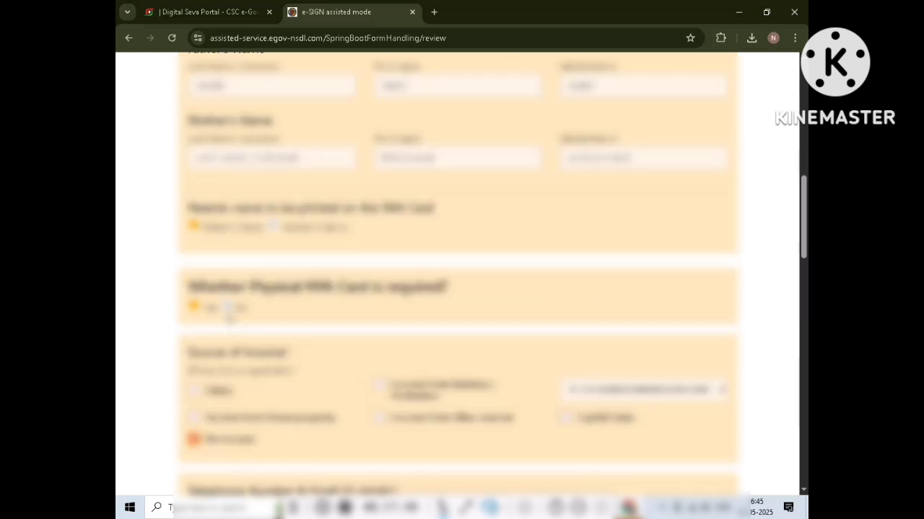
scroll(281, 321, "down", 1)
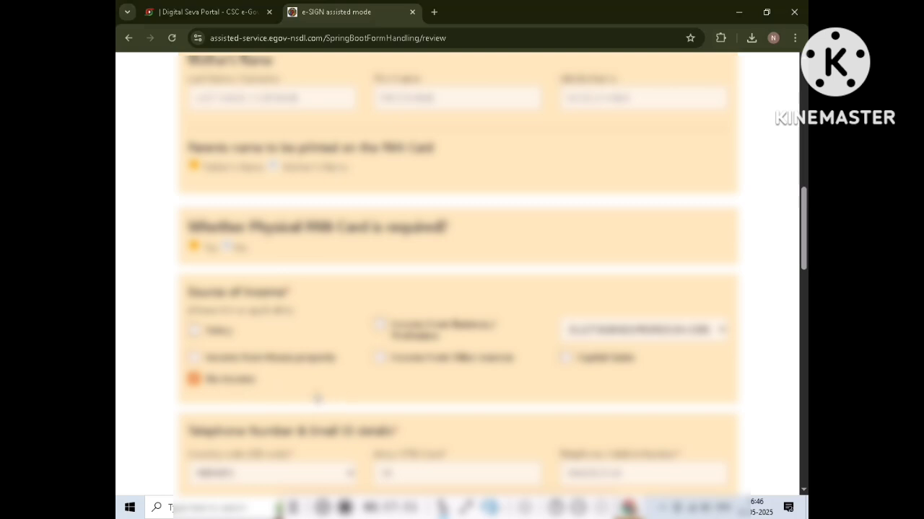
scroll(318, 398, "down", 2)
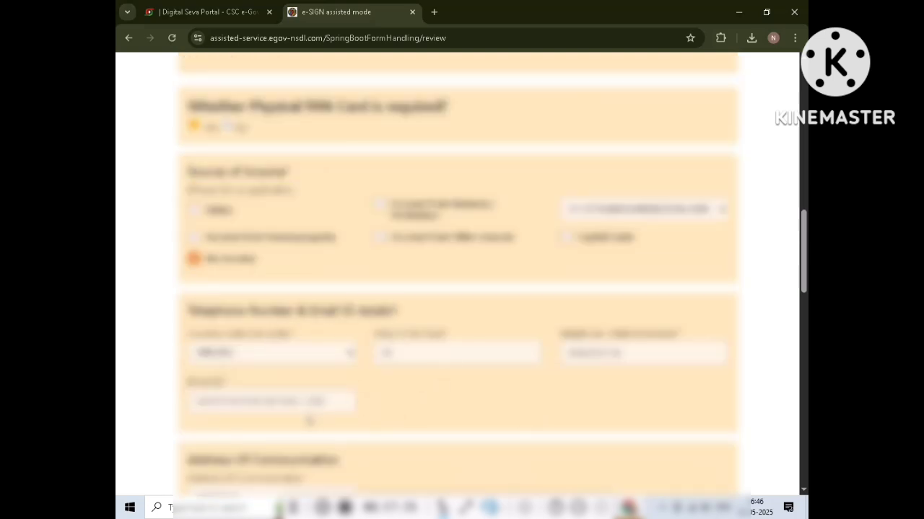
scroll(349, 399, "down", 2)
scroll(292, 393, "down", 3)
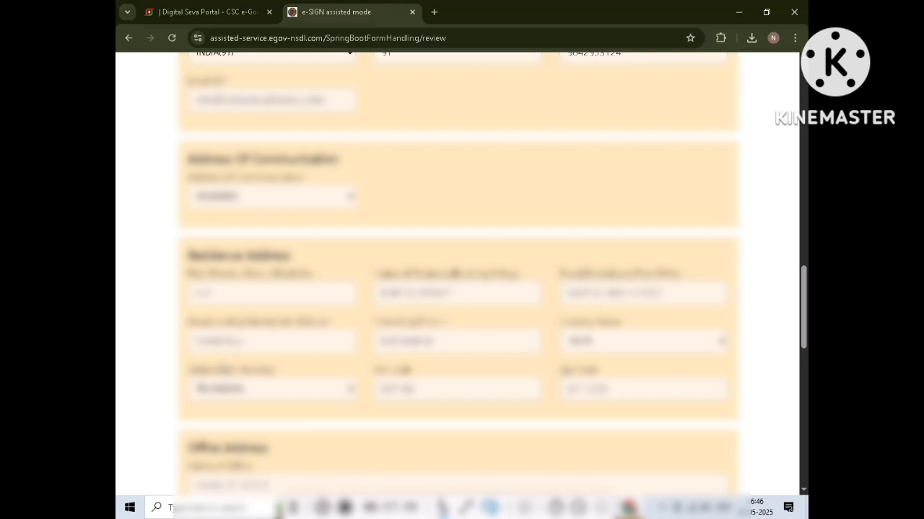
scroll(377, 399, "down", 1)
scroll(334, 347, "down", 4)
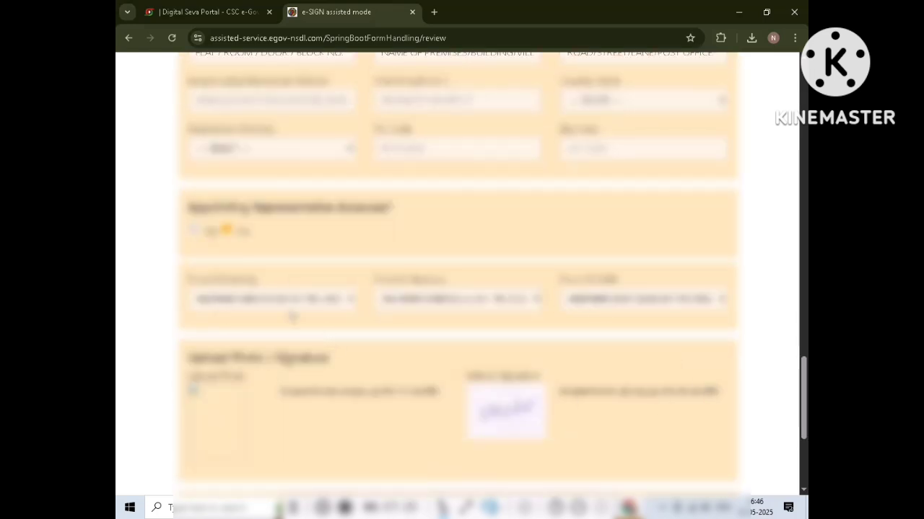
scroll(298, 336, "down", 2)
scroll(300, 337, "down", 1)
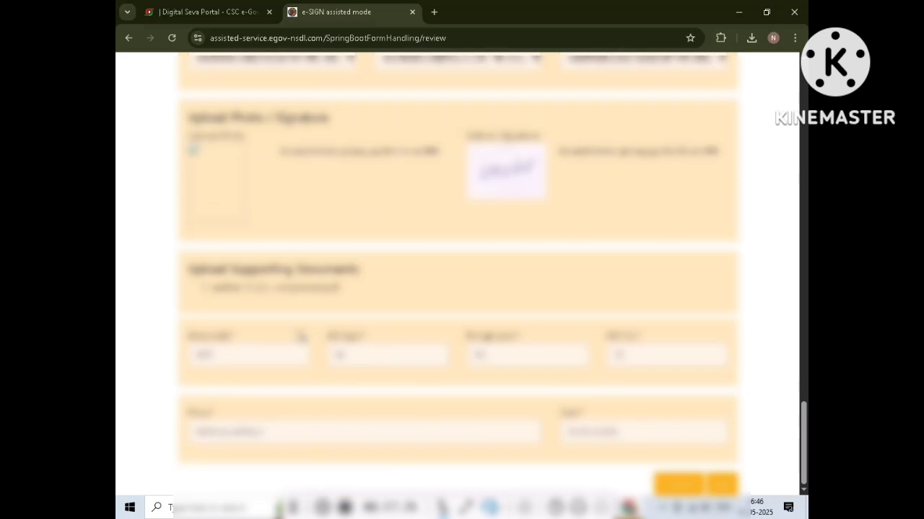
left_click(668, 483)
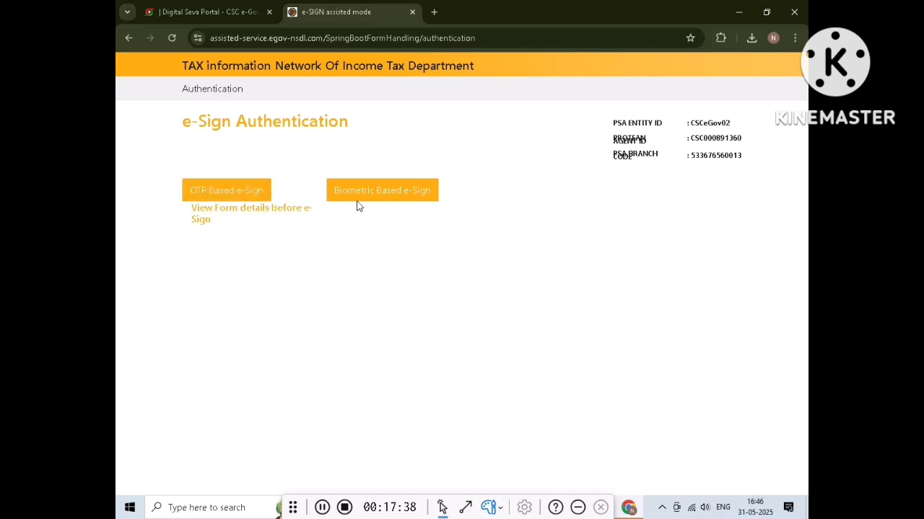
Select OTP Based e-Sign on the e-Sign Authentication page.
left_click(221, 196)
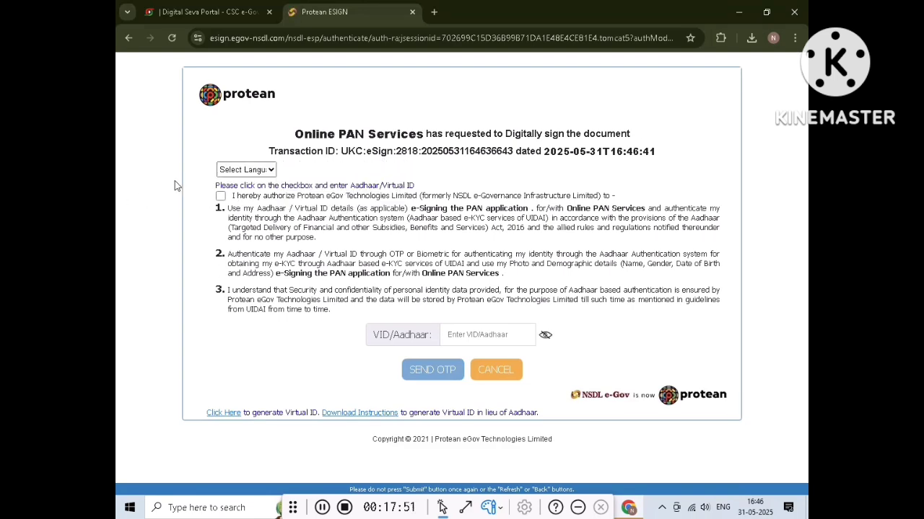
Accept the e-sign authorization, enter the applicant's Aadhaar number, and request the OTP.
left_click(220, 196)
left_click(457, 333)
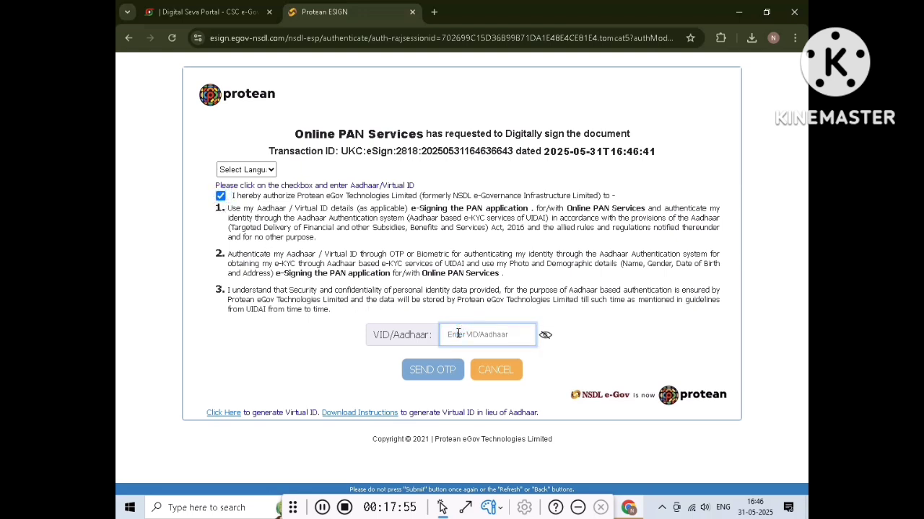
type("2")
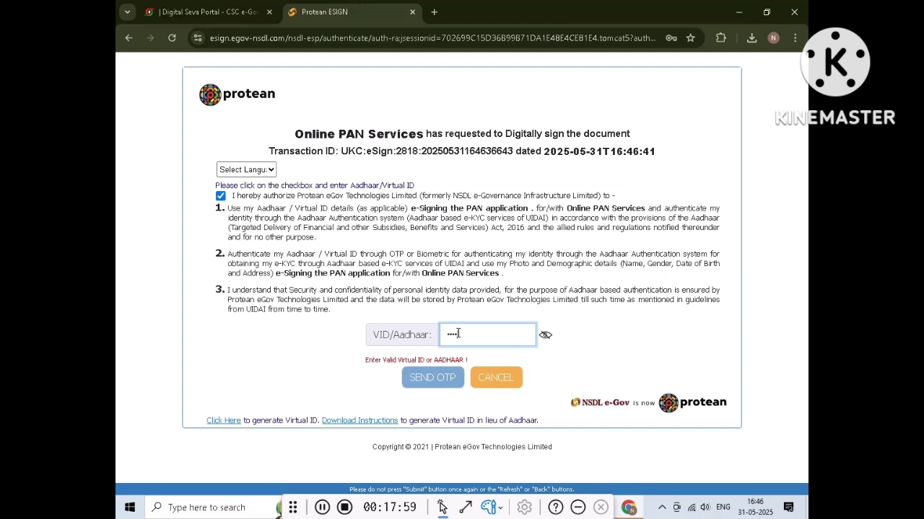
type("•••••")
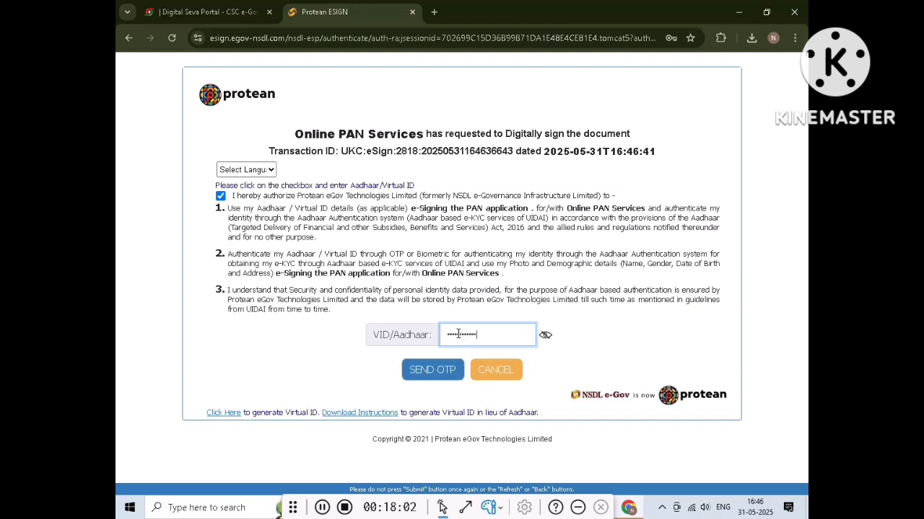
left_click(445, 371)
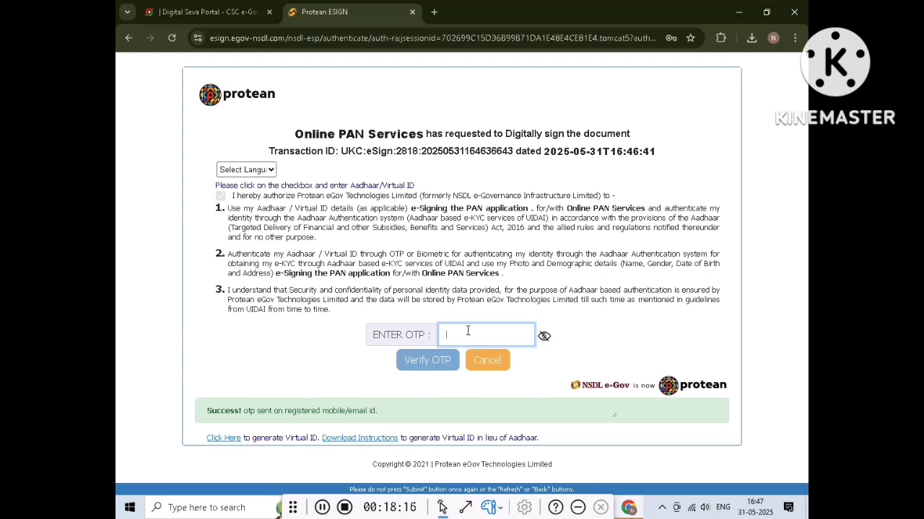
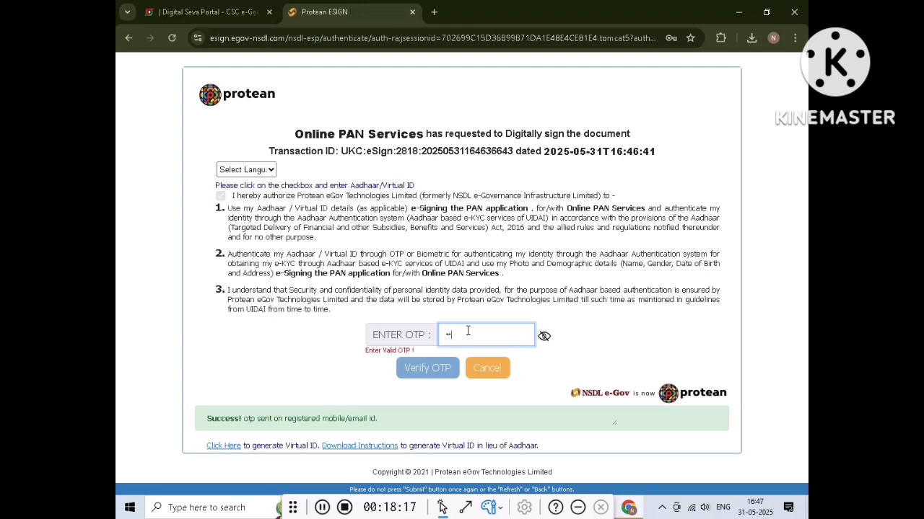
Enter the received Aadhaar OTP and verify it to e-sign the application.
left_click(544, 336)
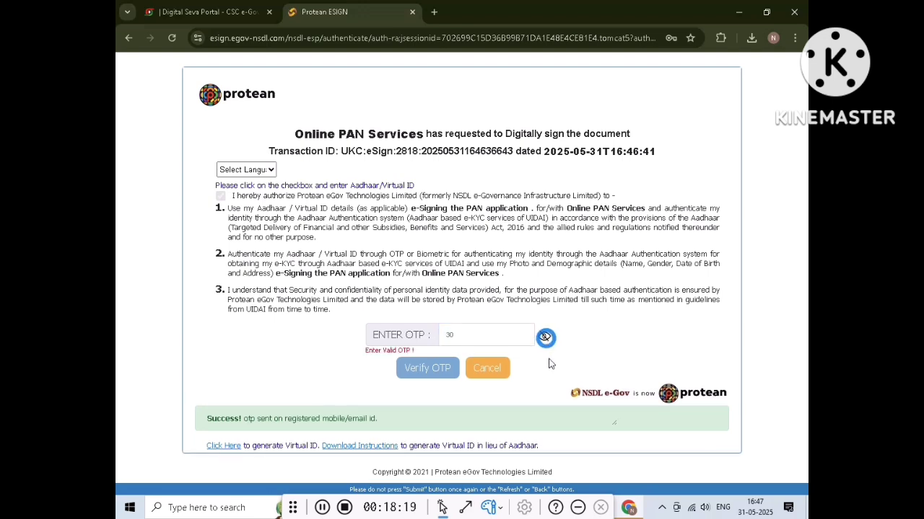
left_click(472, 339)
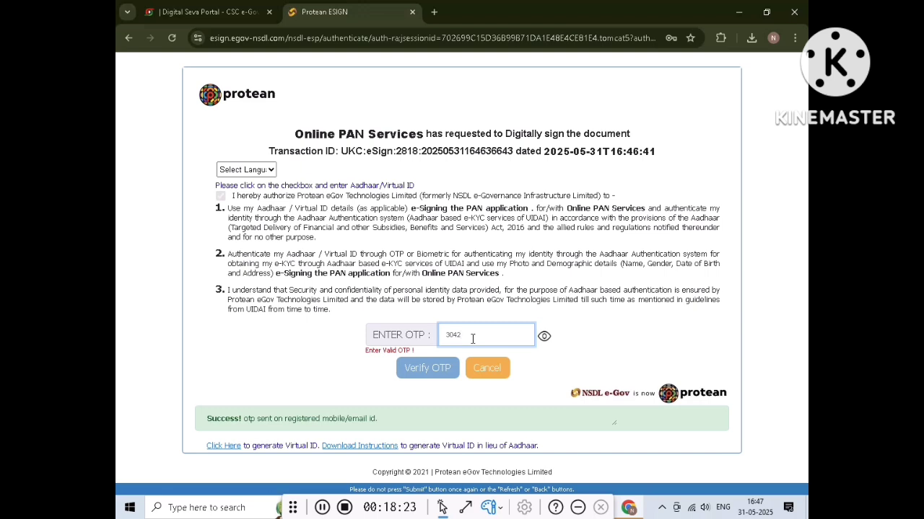
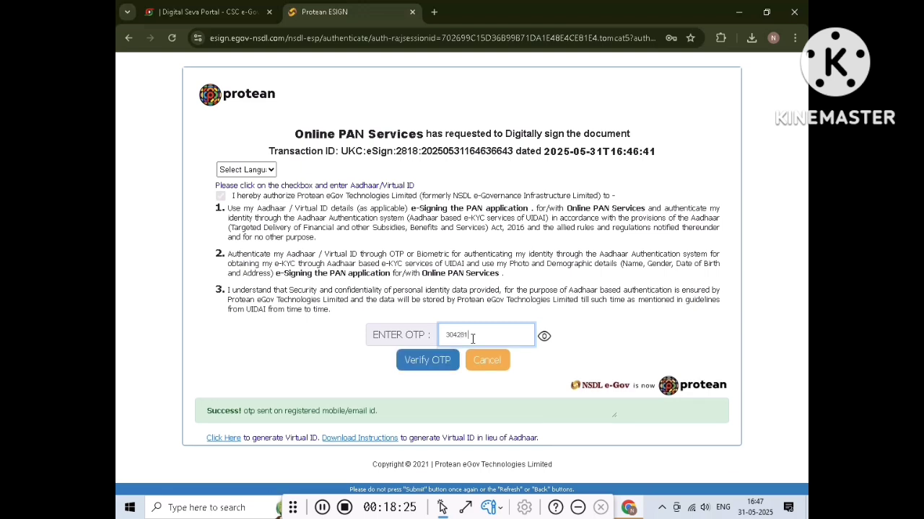
left_click(442, 365)
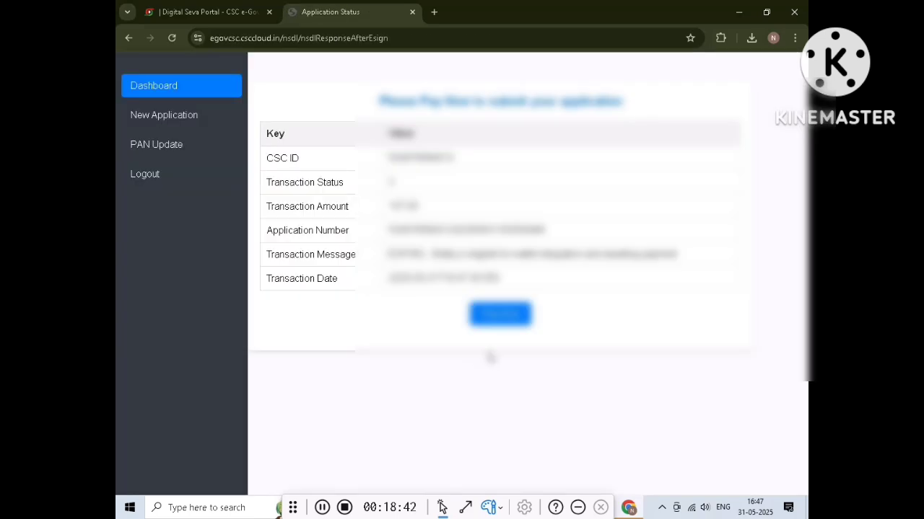
Choose wallet payment and enter the CSC wallet password to continue.
left_click(500, 314)
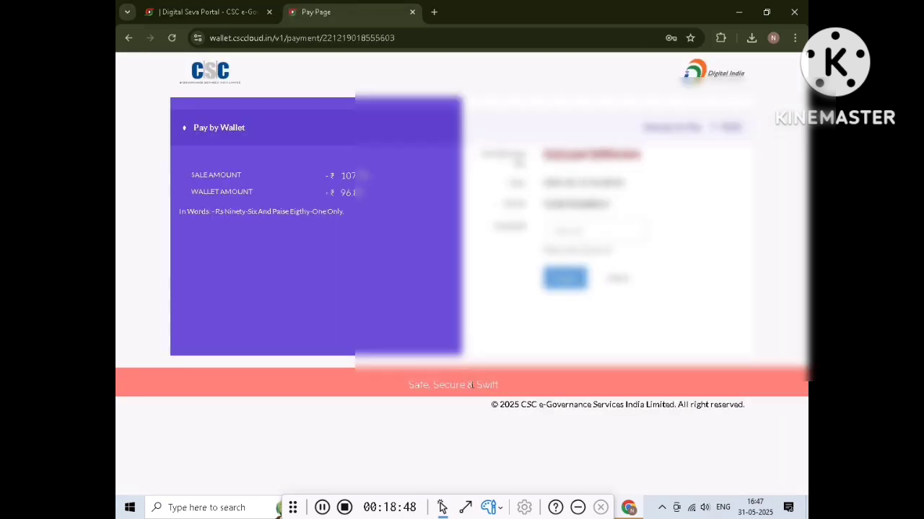
left_click(588, 228)
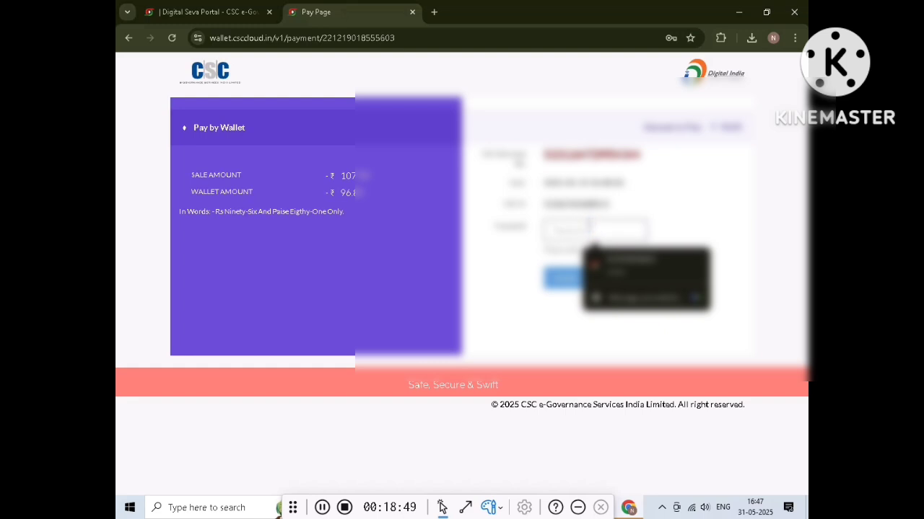
type("•")
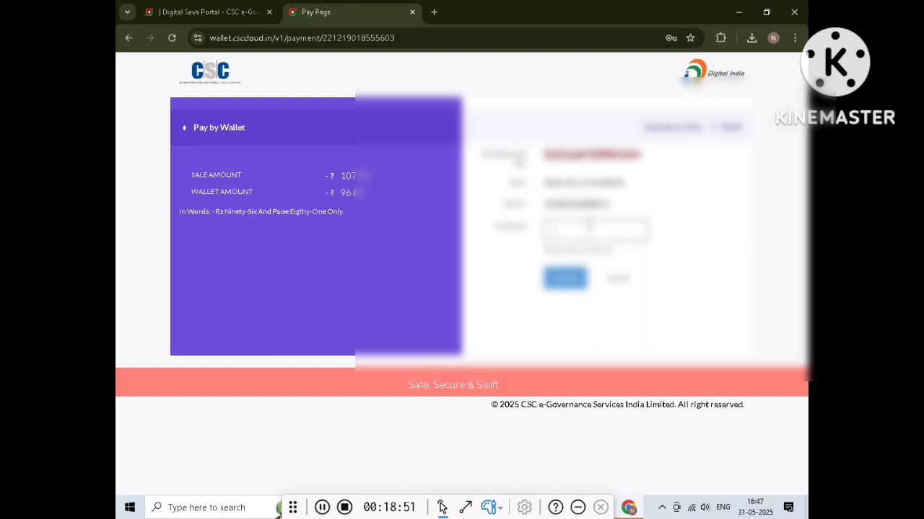
type("••••")
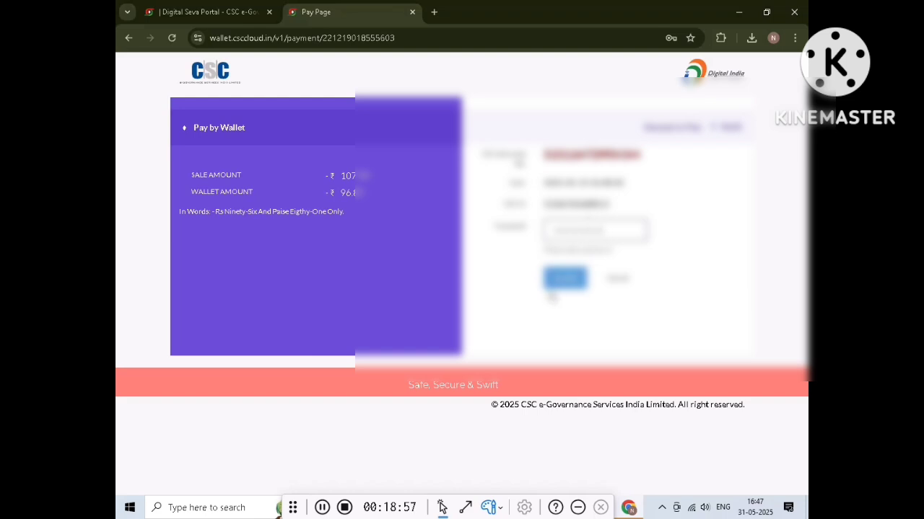
left_click(567, 284)
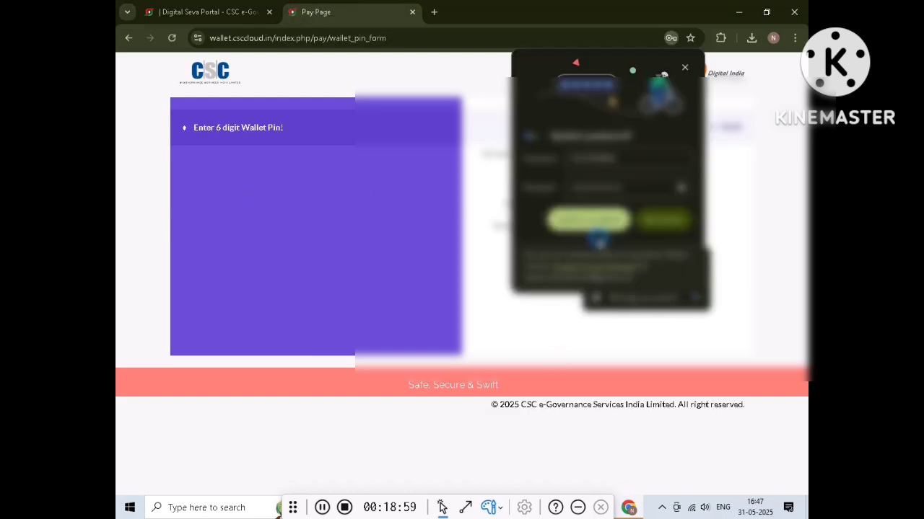
Decline saving the password, then enter the 6-digit wallet PIN and submit payment.
left_click(663, 223)
left_click(598, 231)
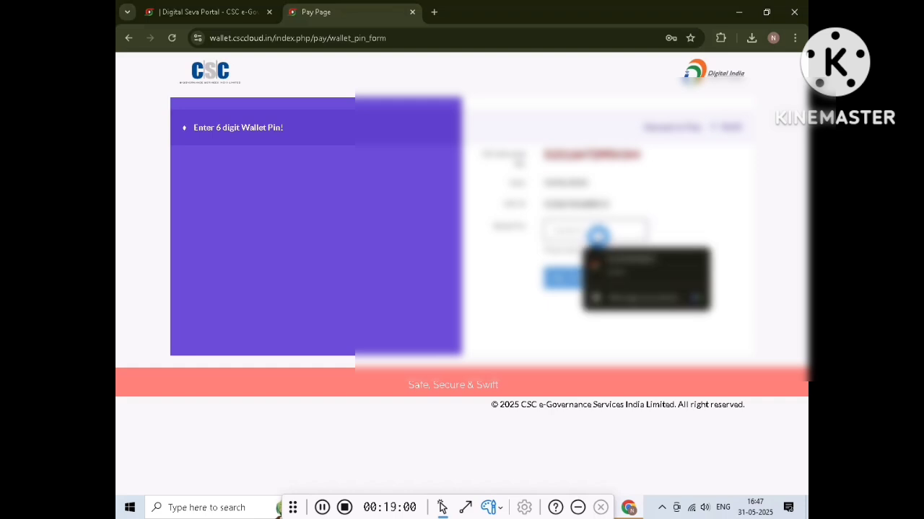
type("••")
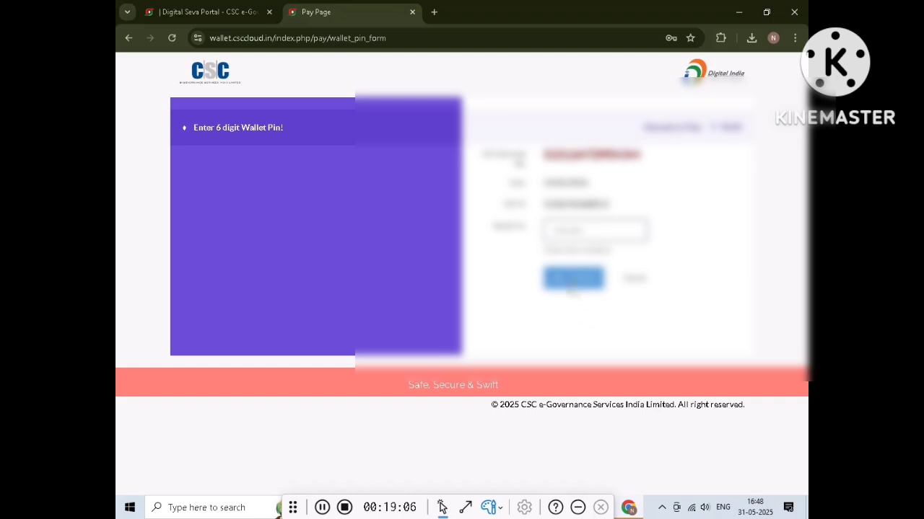
left_click(574, 282)
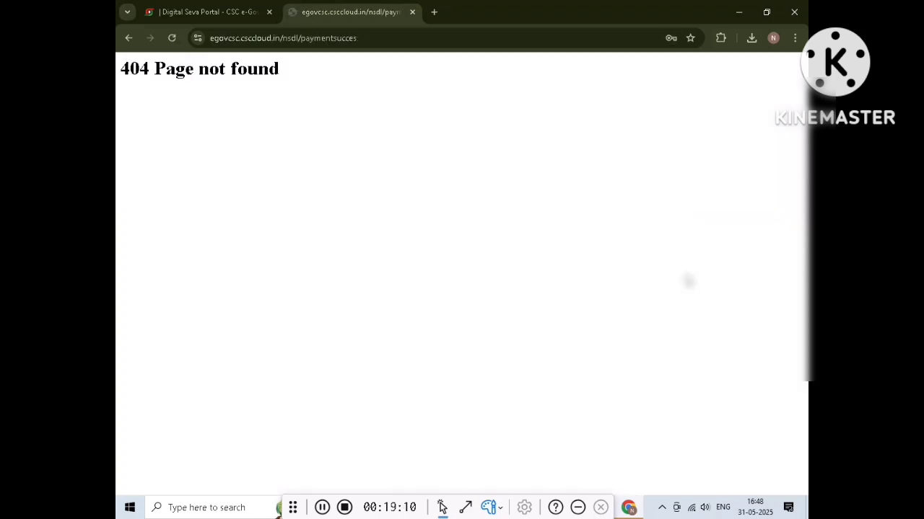
Reload the 404 payment page twice, confirming form resubmission, until the success acknowledgment appears.
left_click(172, 38)
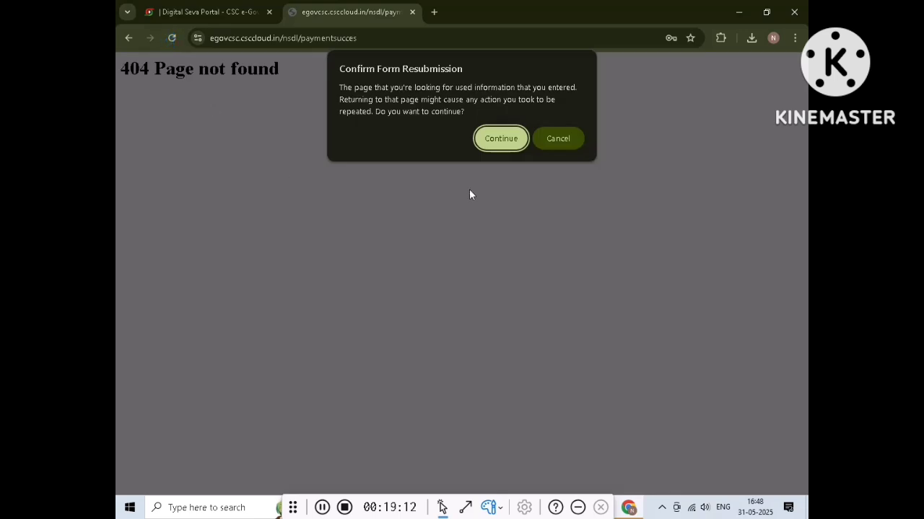
left_click(489, 141)
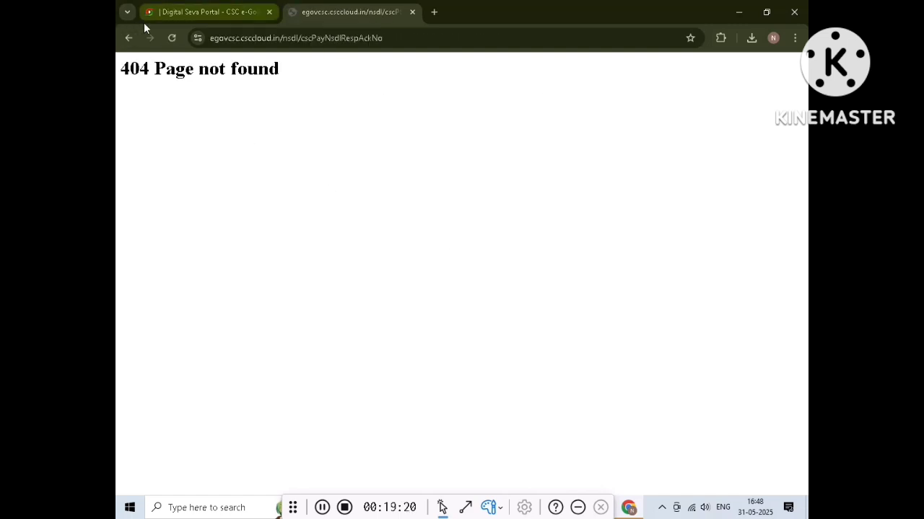
left_click(172, 38)
left_click(499, 147)
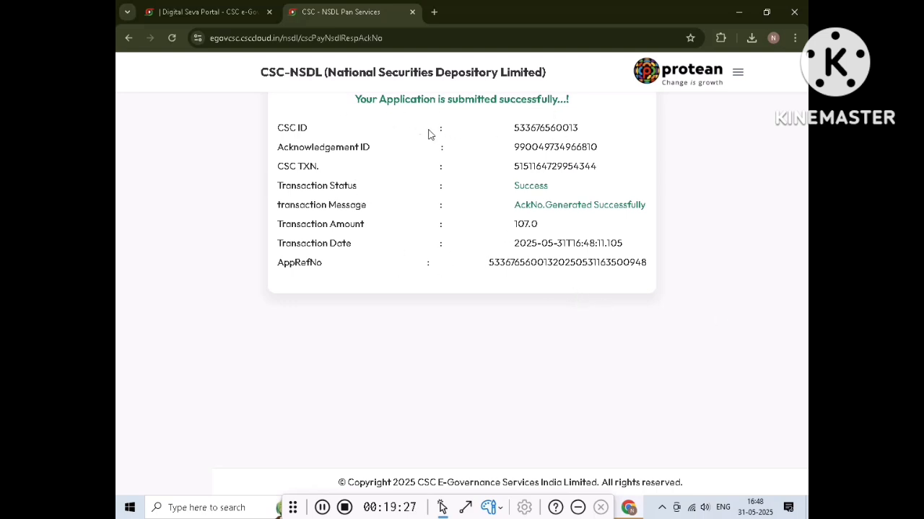
left_click(435, 12)
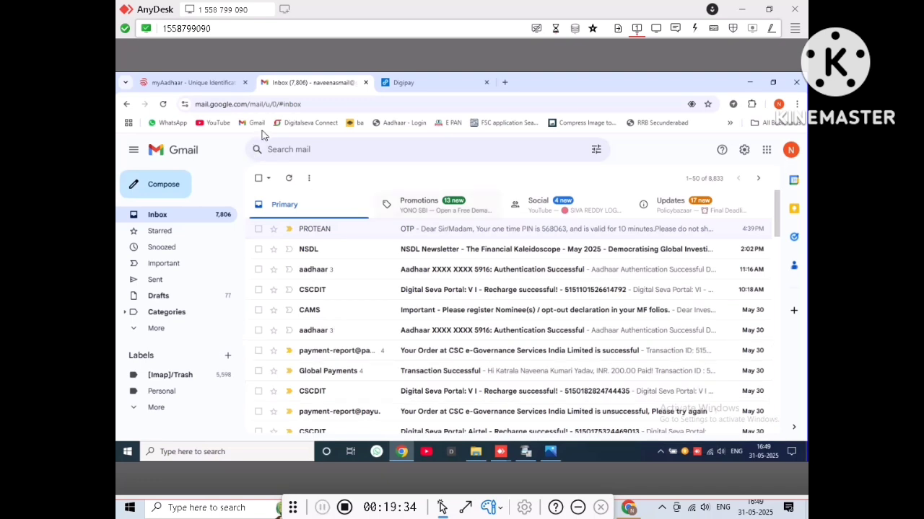
Open the PROTEAN PAN Application email and unlock its acknowledgment PDF with the PDF password.
left_click(289, 178)
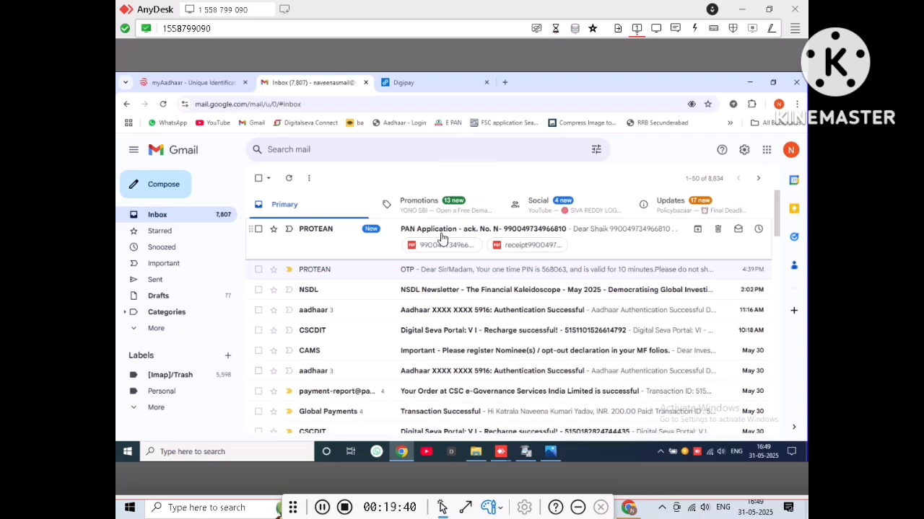
left_click(439, 233)
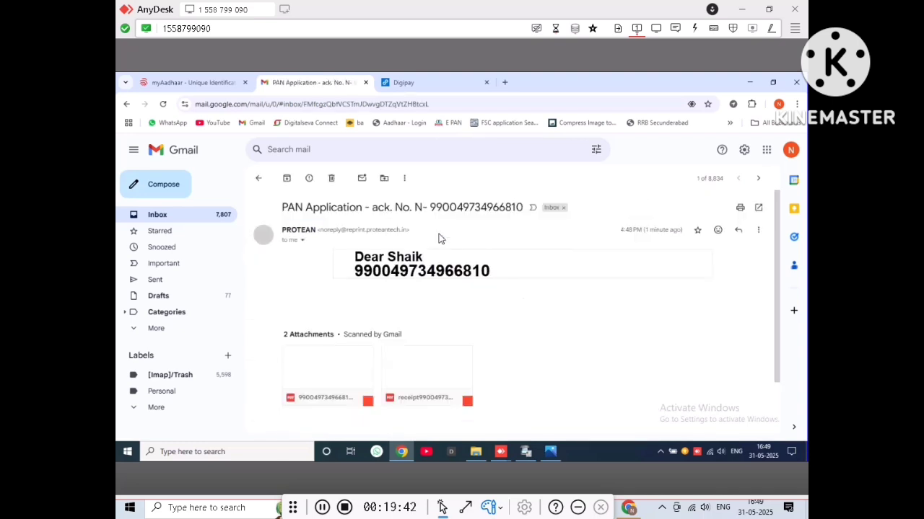
scroll(396, 298, "down", 1)
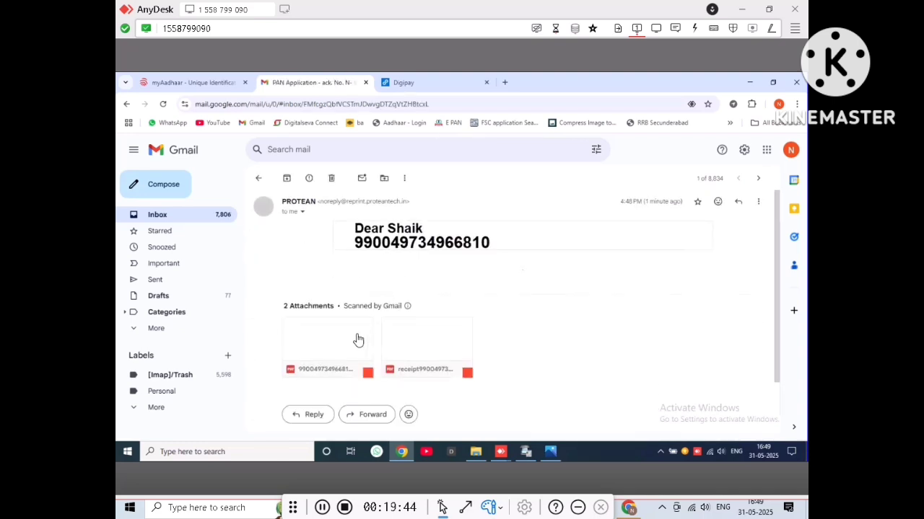
scroll(339, 328, "down", 1)
left_click(320, 316)
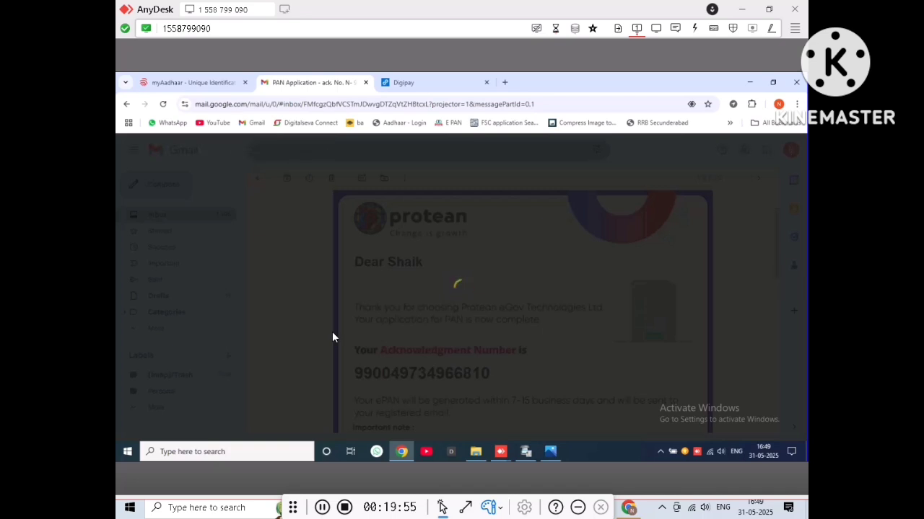
type("******")
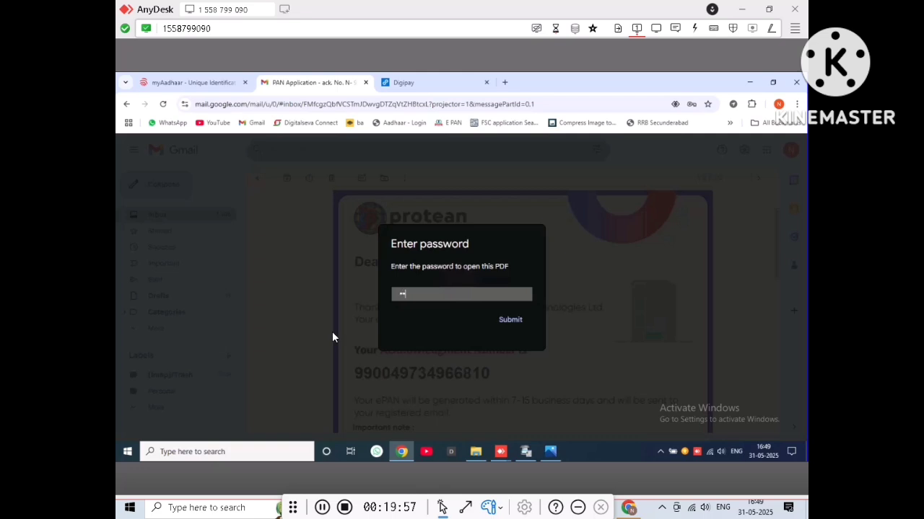
type("**")
left_click(513, 321)
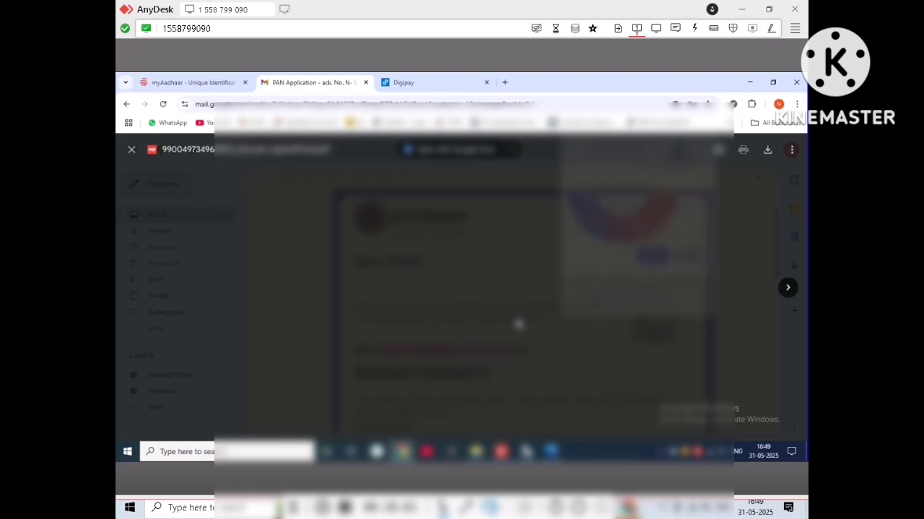
Print the acknowledgment PDF in black and white on the Canon G3010 series printer.
left_click(691, 262)
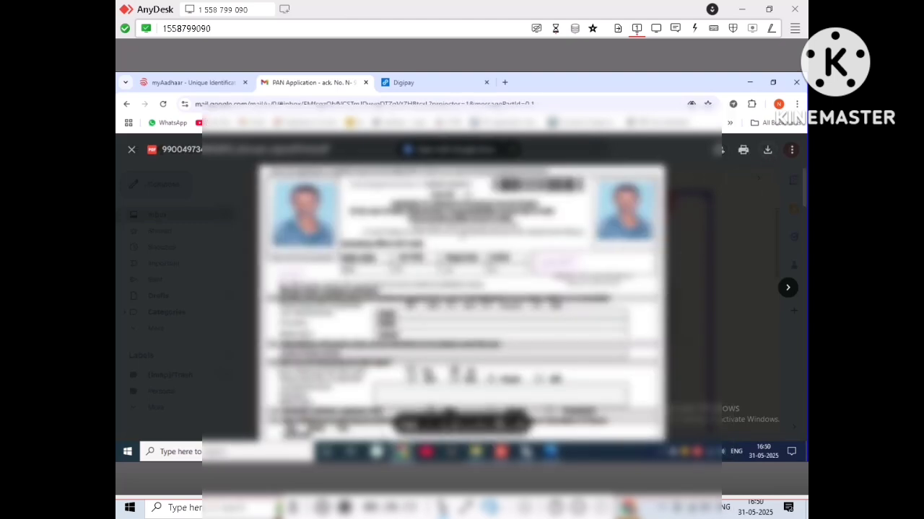
left_click(744, 150)
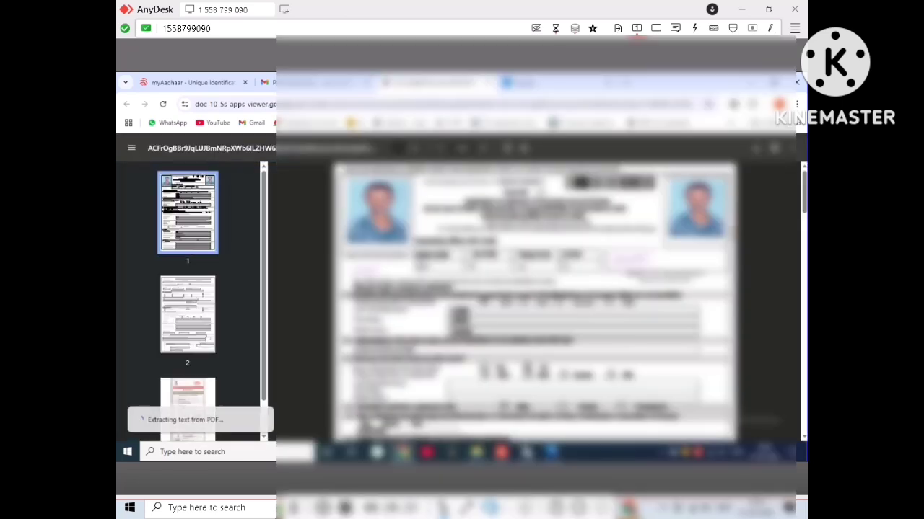
left_click(773, 149)
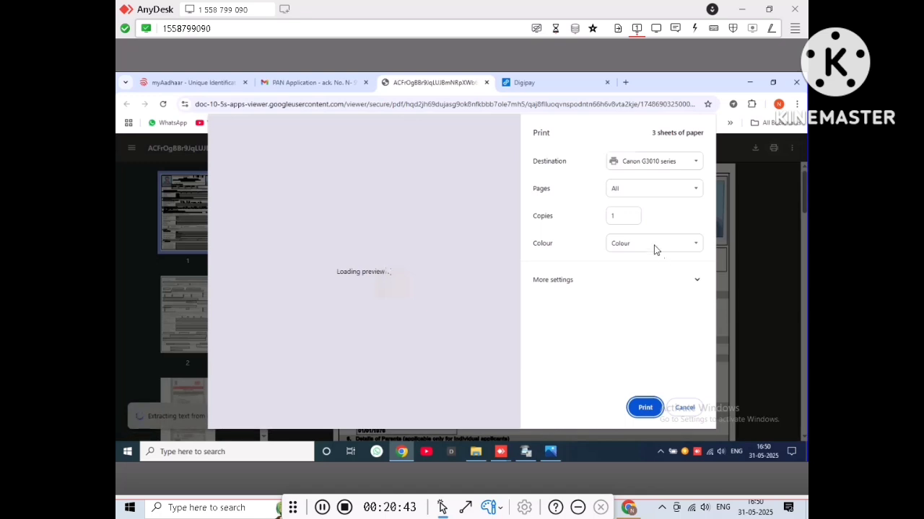
left_click(649, 246)
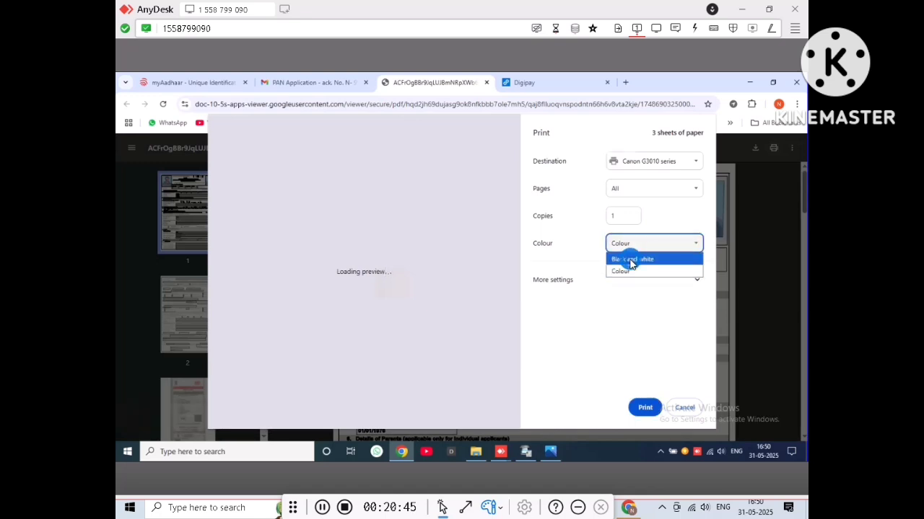
left_click(632, 260)
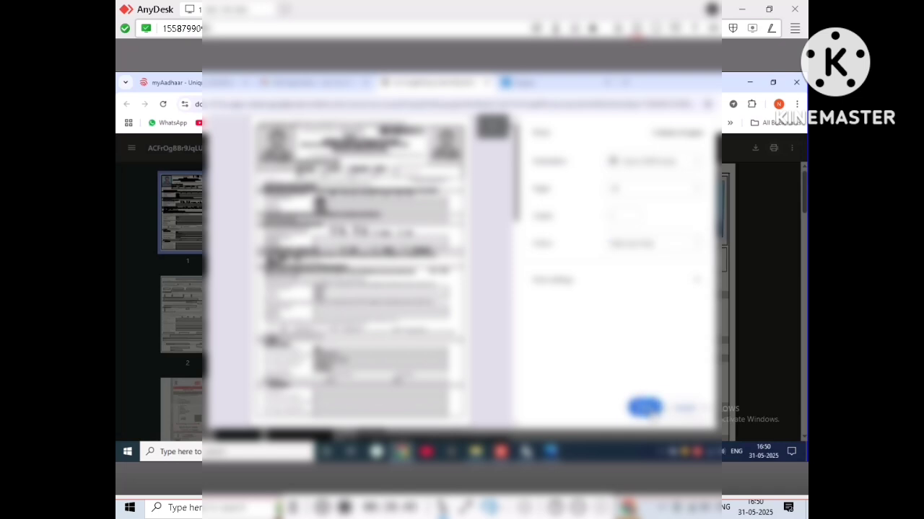
left_click(652, 412)
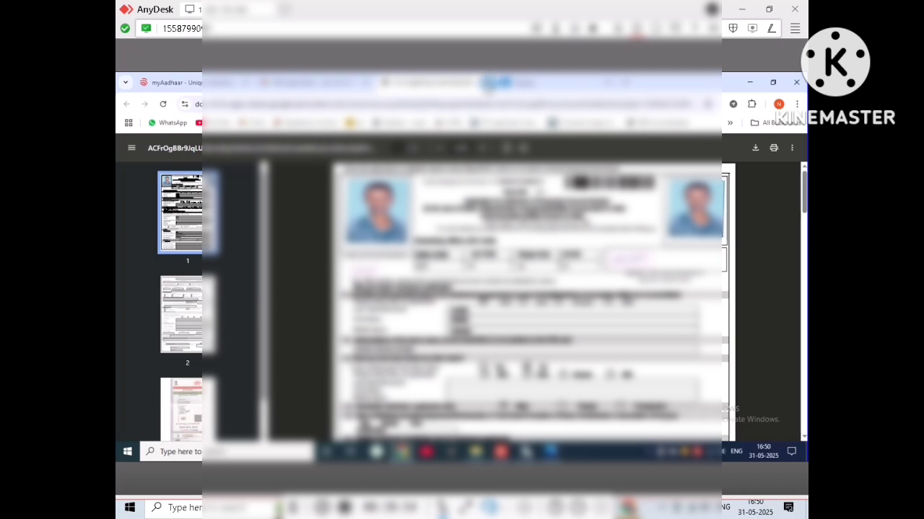
Return to the PROTEAN email and unlock the receipt PDF attachment with its password.
left_click(489, 84)
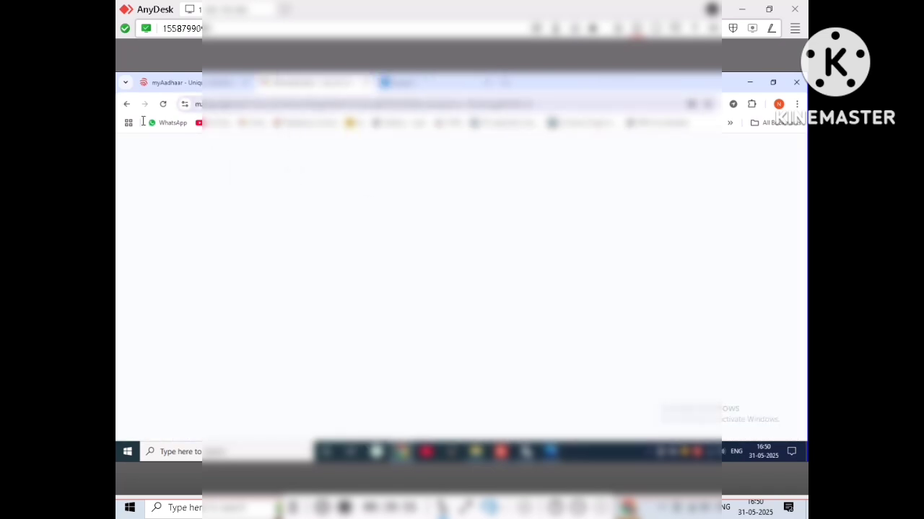
left_click(127, 106)
left_click(129, 108)
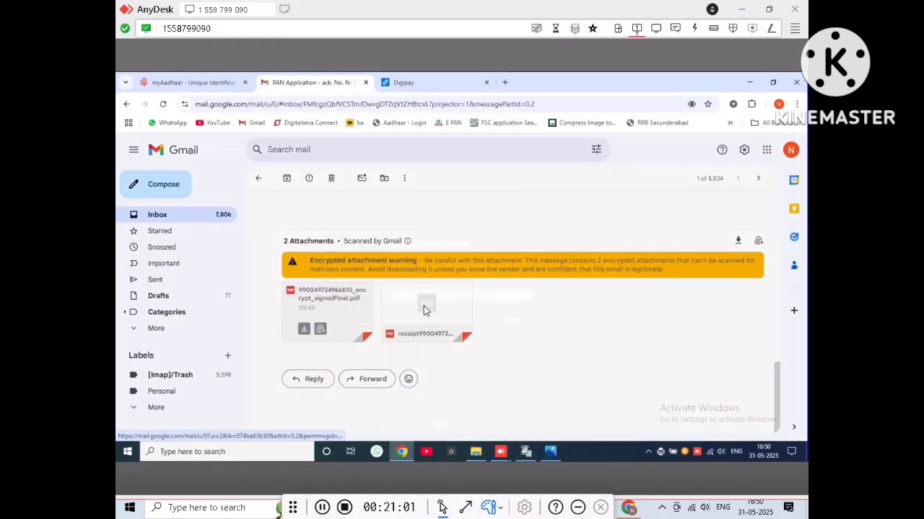
left_click(425, 310)
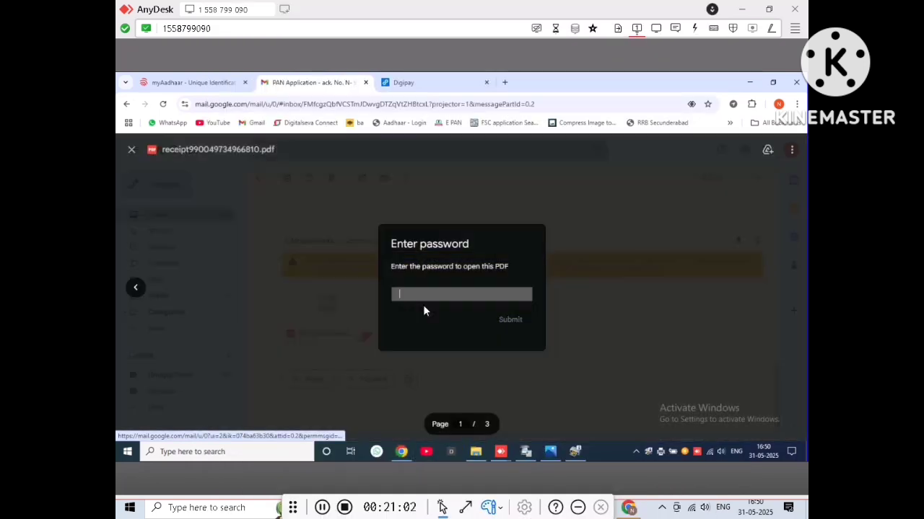
type("0")
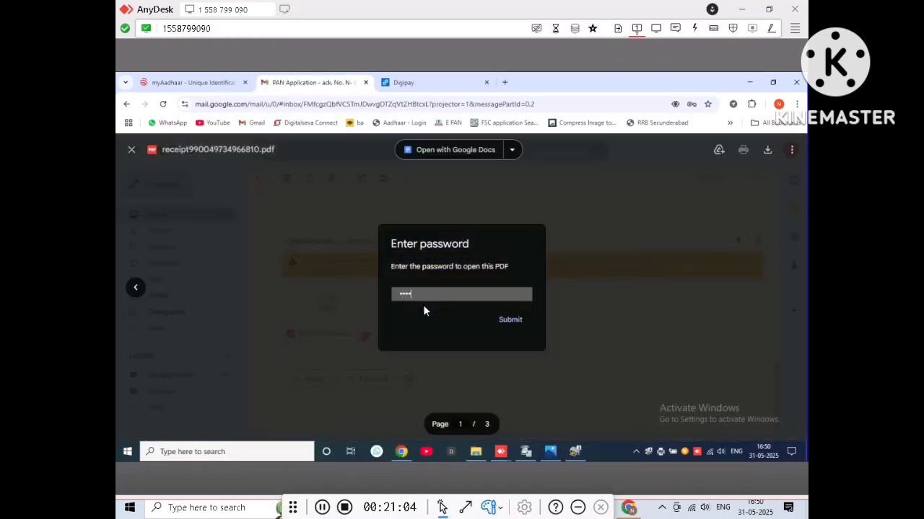
type("•••••••")
left_click(515, 321)
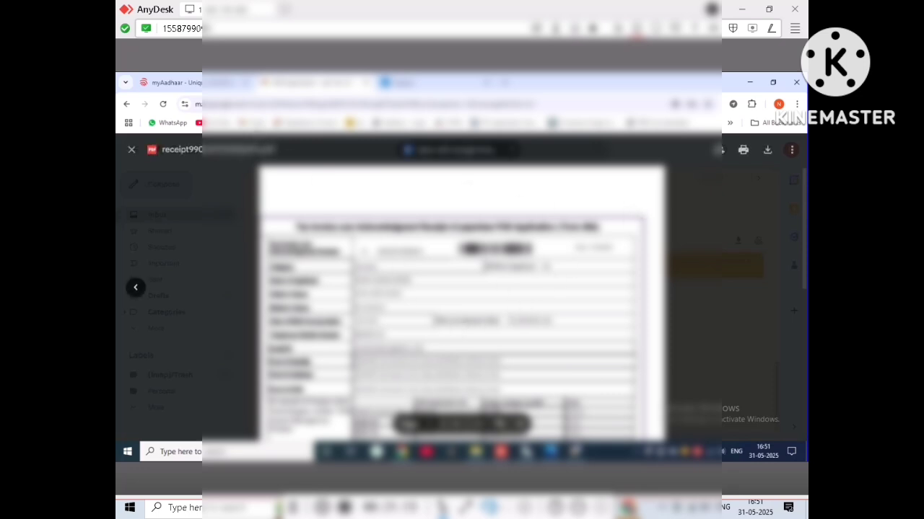
Print the unlocked receipt PDF.
left_click(741, 158)
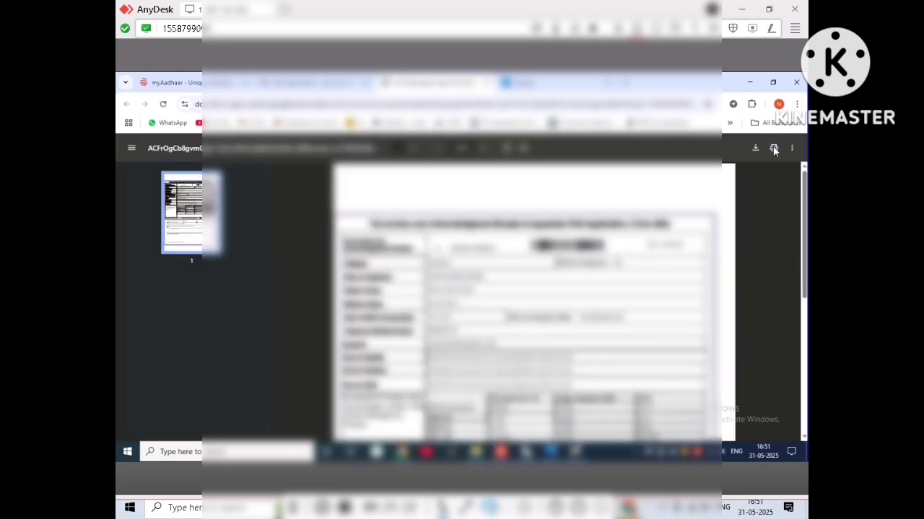
left_click(774, 149)
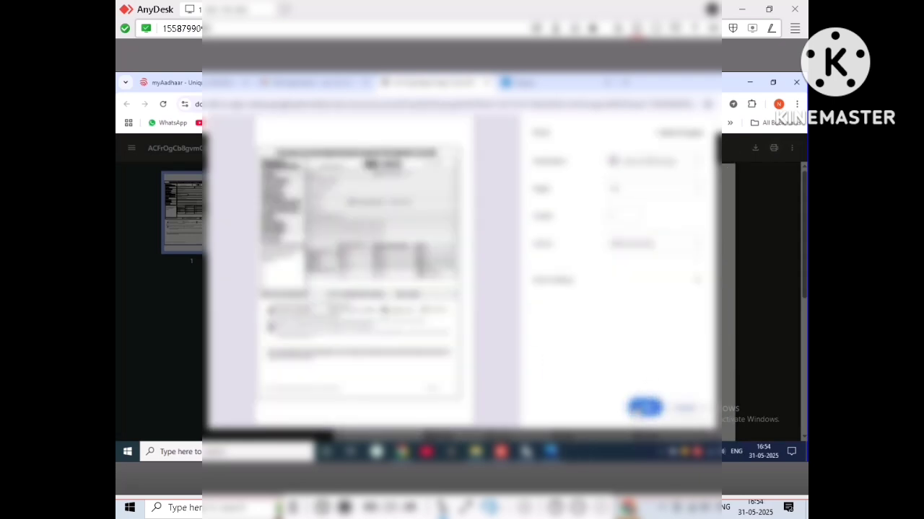
left_click(641, 408)
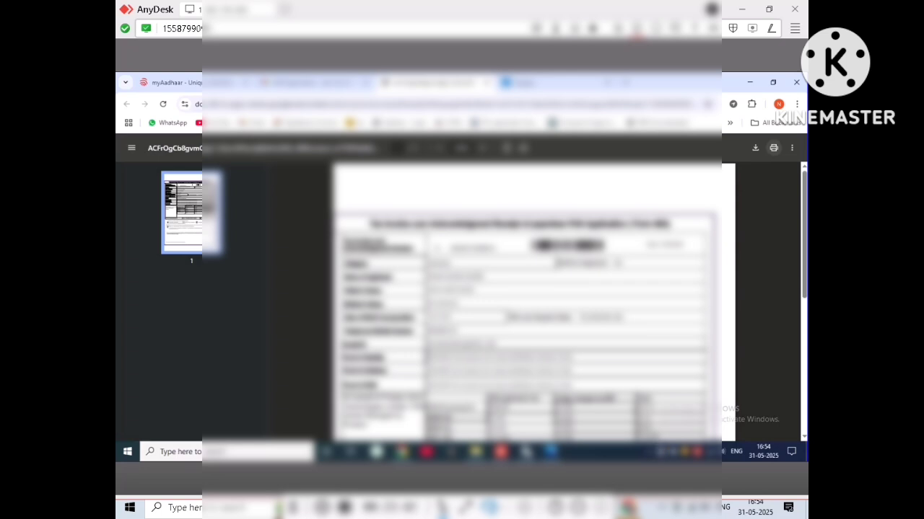